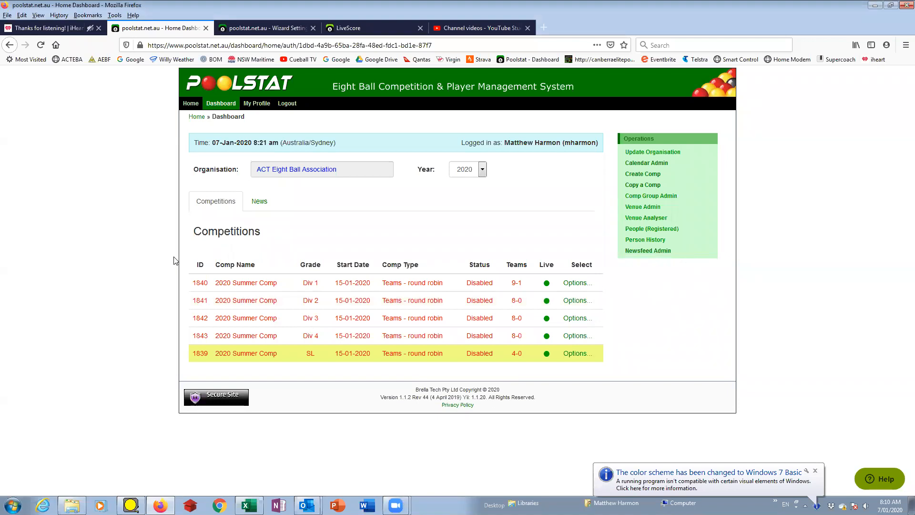
- Dismiss the color scheme notification and open the config settings of the 2020 Summer Comp SL grade
{"action": "left_click", "coordinate": [815, 471]}
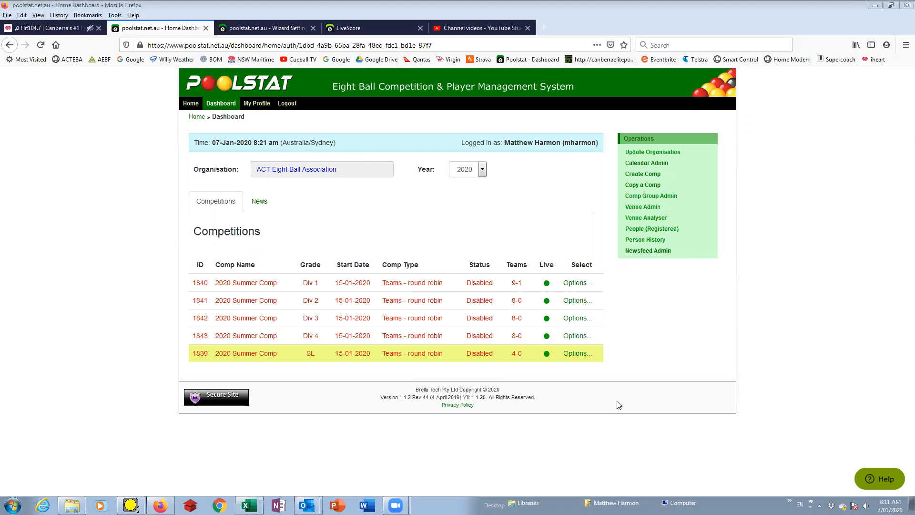
{"action": "left_click", "coordinate": [578, 354]}
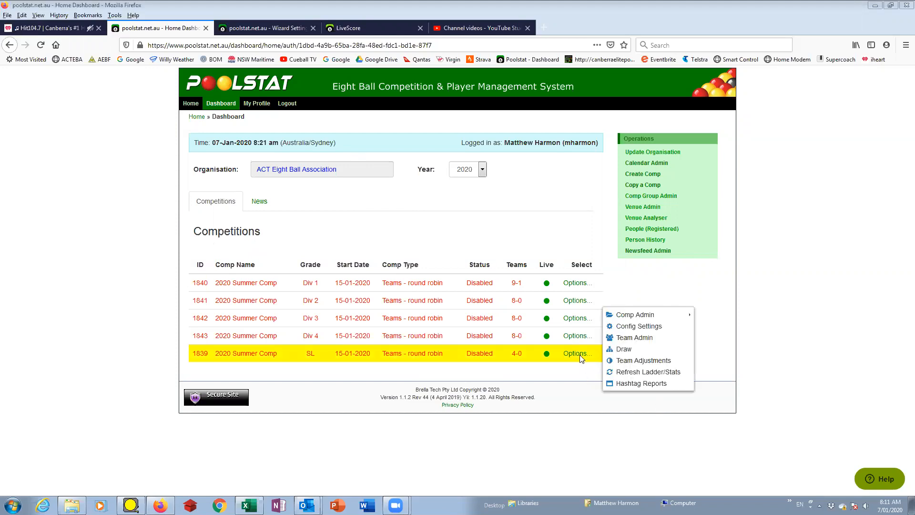
{"action": "left_click", "coordinate": [638, 327]}
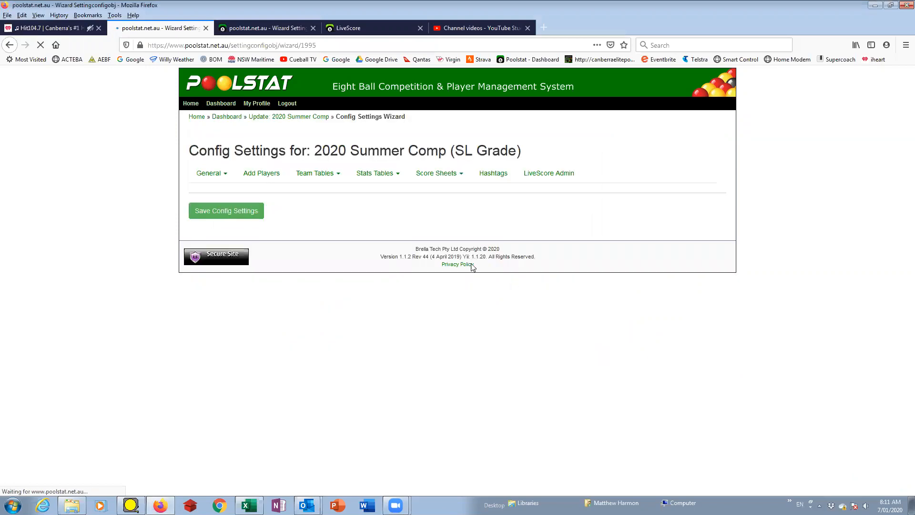
- Review the competition's LiveScore Admin settings, including the app method, player name format, PIN notification and team access times
{"action": "left_click", "coordinate": [544, 174]}
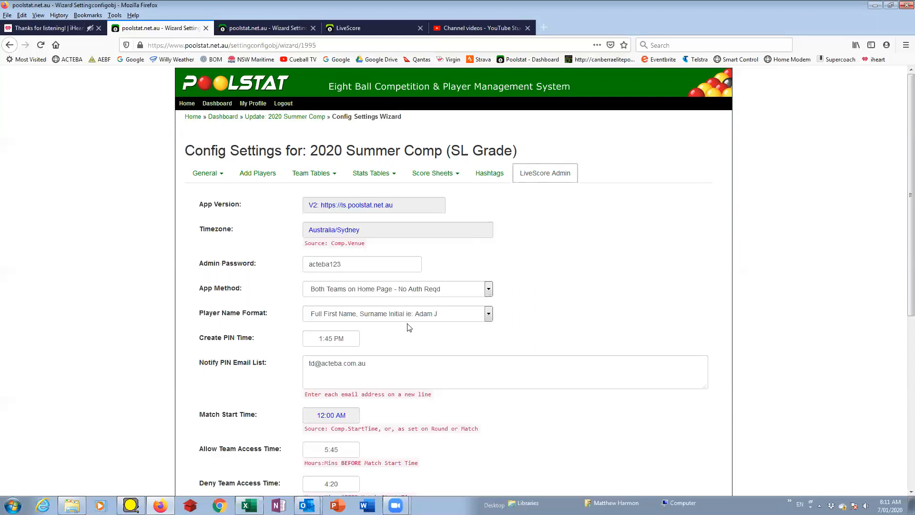
{"action": "scroll", "coordinate": [409, 327], "scroll_direction": "down", "scroll_amount": 3}
{"action": "scroll", "coordinate": [396, 376], "scroll_direction": "up", "scroll_amount": 2}
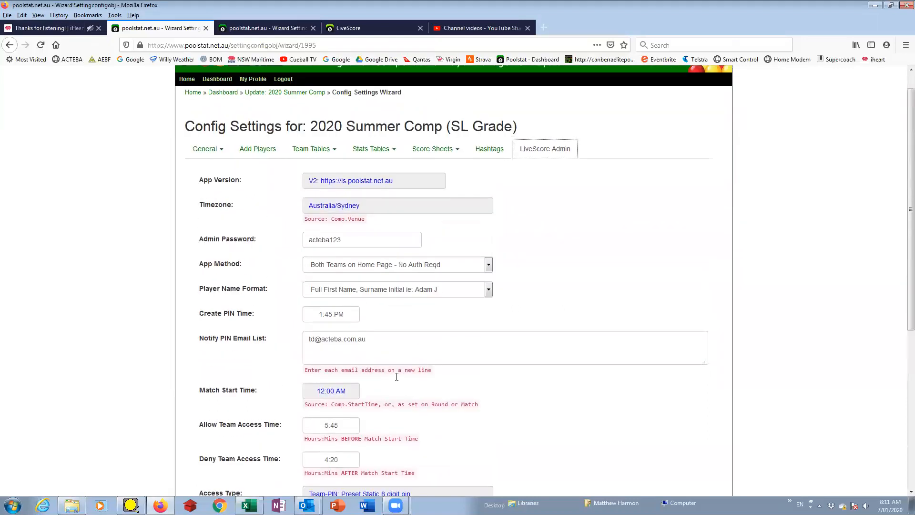
{"action": "scroll", "coordinate": [396, 376], "scroll_direction": "up", "scroll_amount": 1}
{"action": "scroll", "coordinate": [362, 306], "scroll_direction": "down", "scroll_amount": 6}
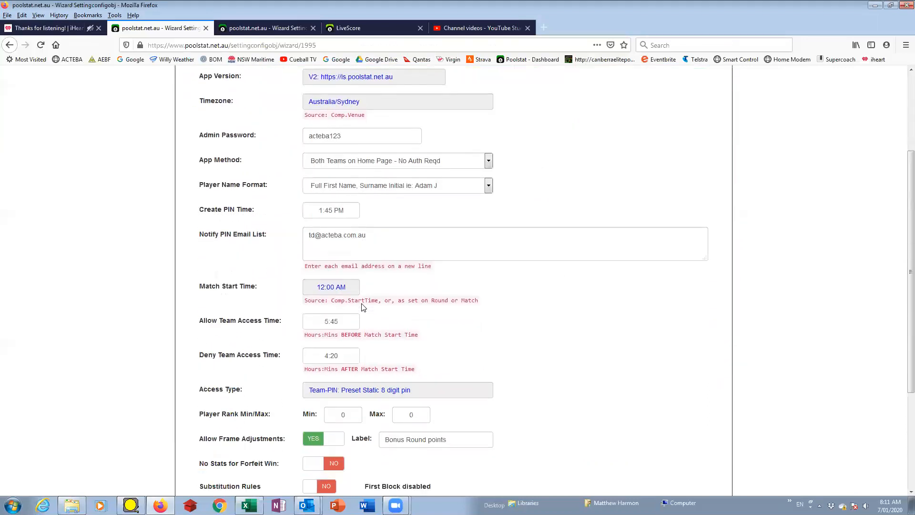
{"action": "scroll", "coordinate": [402, 341], "scroll_direction": "up", "scroll_amount": 6}
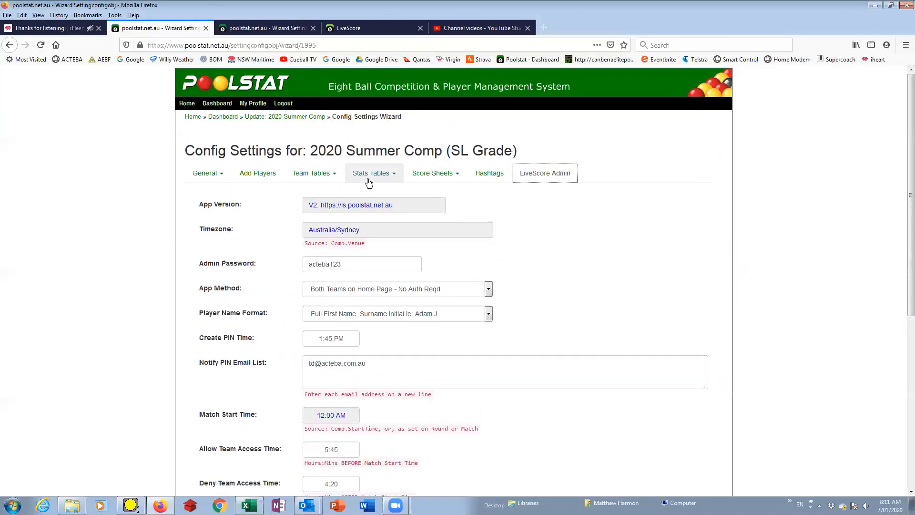
- Open the score sheet templates and review which blocks General Rounds, Finals Rounds and Super League use
{"action": "left_click", "coordinate": [450, 176]}
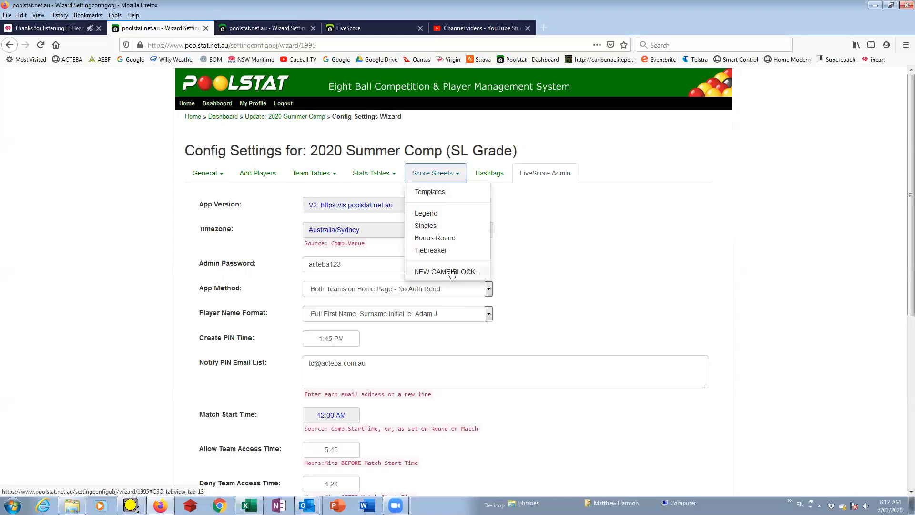
{"action": "left_click", "coordinate": [438, 192]}
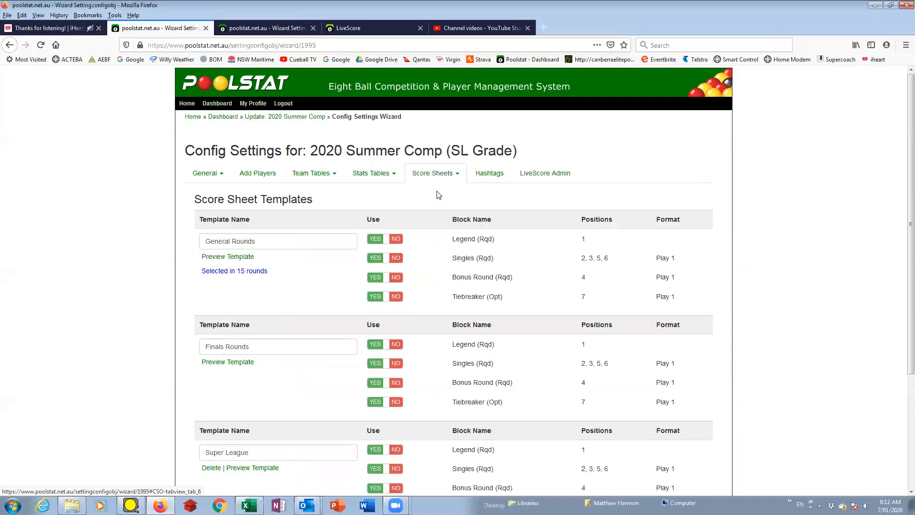
{"action": "scroll", "coordinate": [276, 301], "scroll_direction": "down", "scroll_amount": 1}
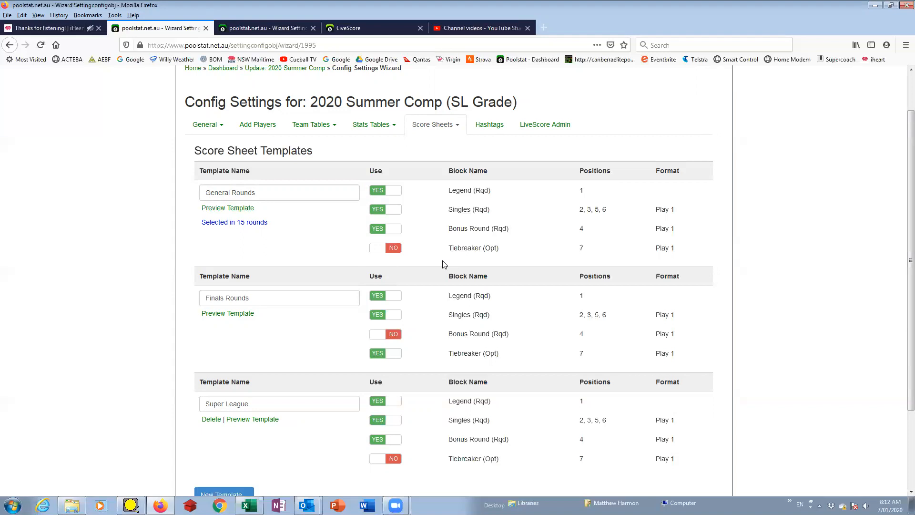
- Open the Legend score sheet block and examine its position, stats summary, maximum players and home and away code orders
{"action": "left_click", "coordinate": [456, 126]}
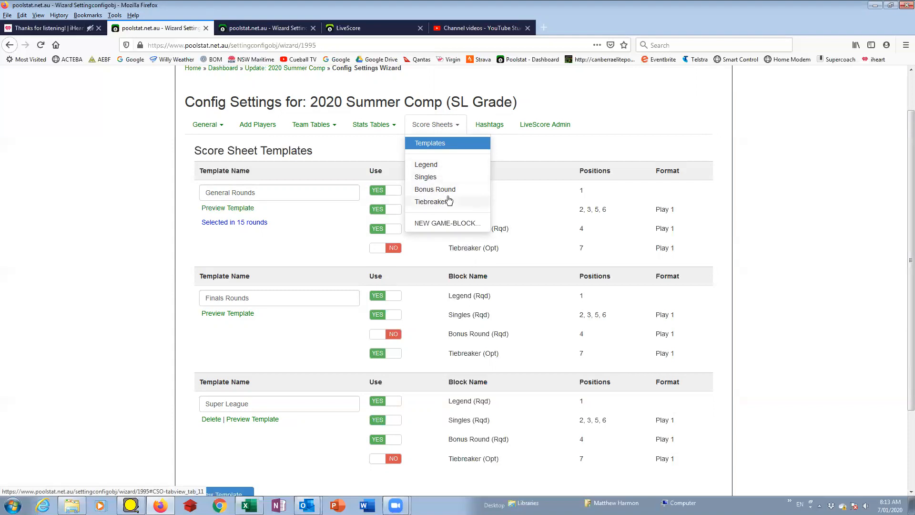
{"action": "left_click", "coordinate": [431, 165]}
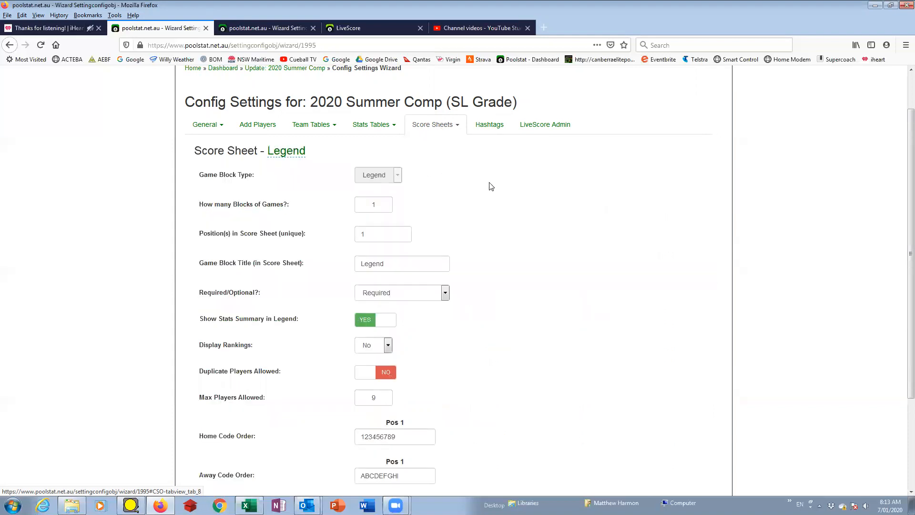
{"action": "scroll", "coordinate": [489, 187], "scroll_direction": "down", "scroll_amount": 2}
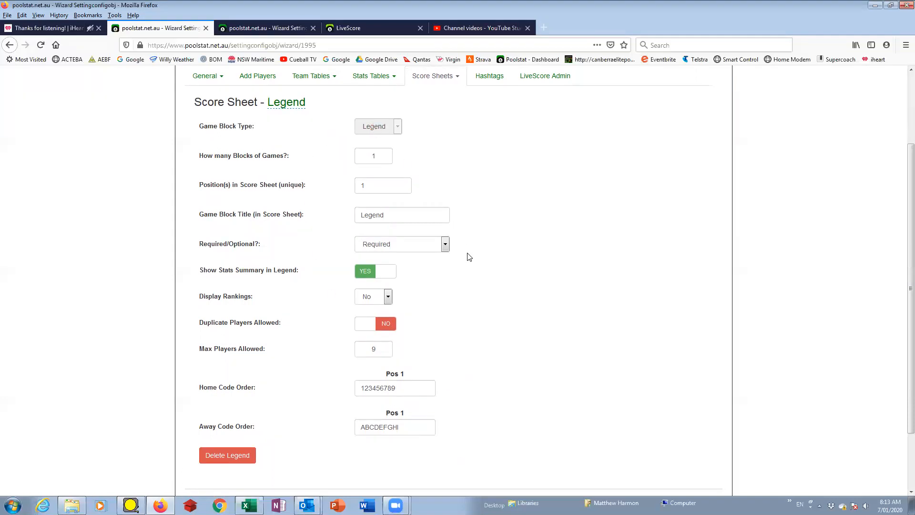
{"action": "scroll", "coordinate": [395, 209], "scroll_direction": "down", "scroll_amount": 2}
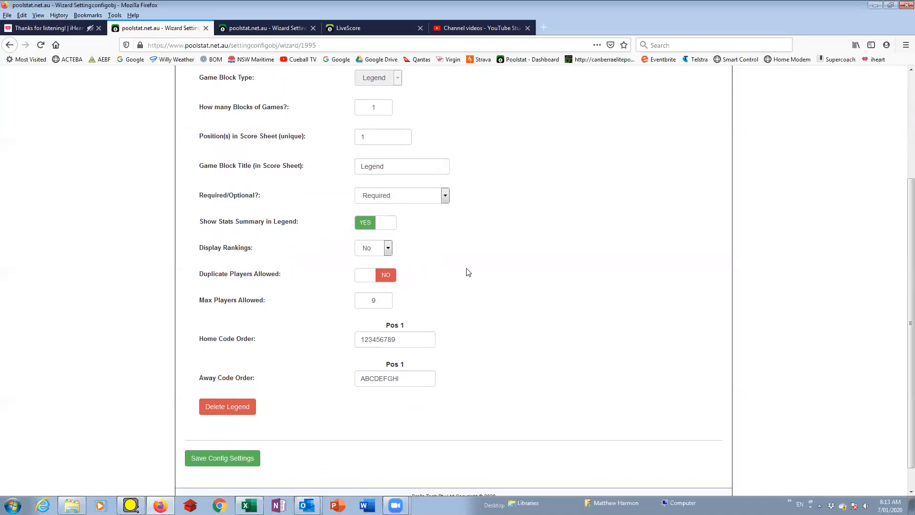
{"action": "scroll", "coordinate": [484, 272], "scroll_direction": "down", "scroll_amount": 1}
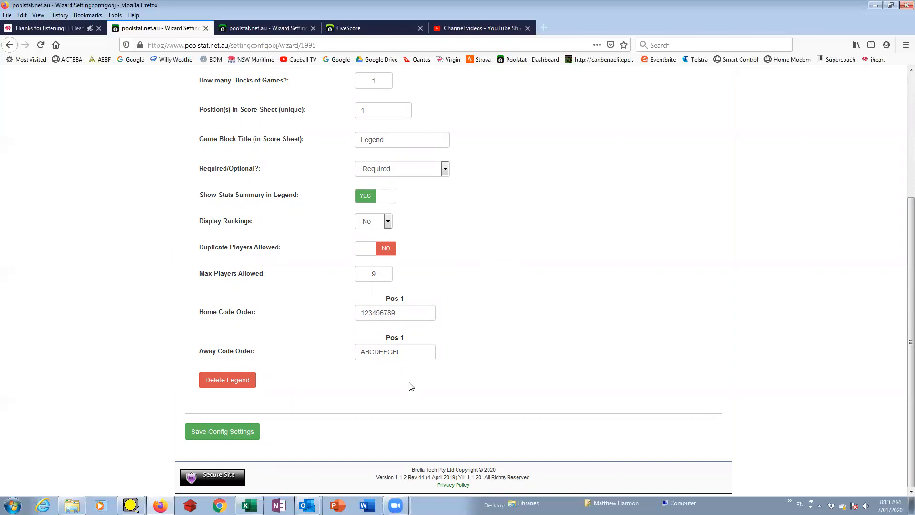
{"action": "scroll", "coordinate": [410, 386], "scroll_direction": "up", "scroll_amount": 1}
{"action": "scroll", "coordinate": [411, 386], "scroll_direction": "up", "scroll_amount": 2}
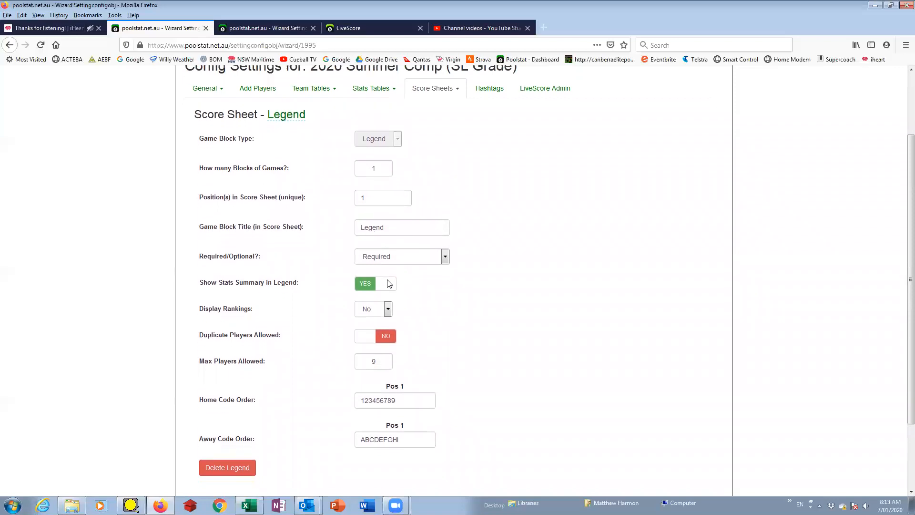
{"action": "scroll", "coordinate": [388, 285], "scroll_direction": "down", "scroll_amount": 1}
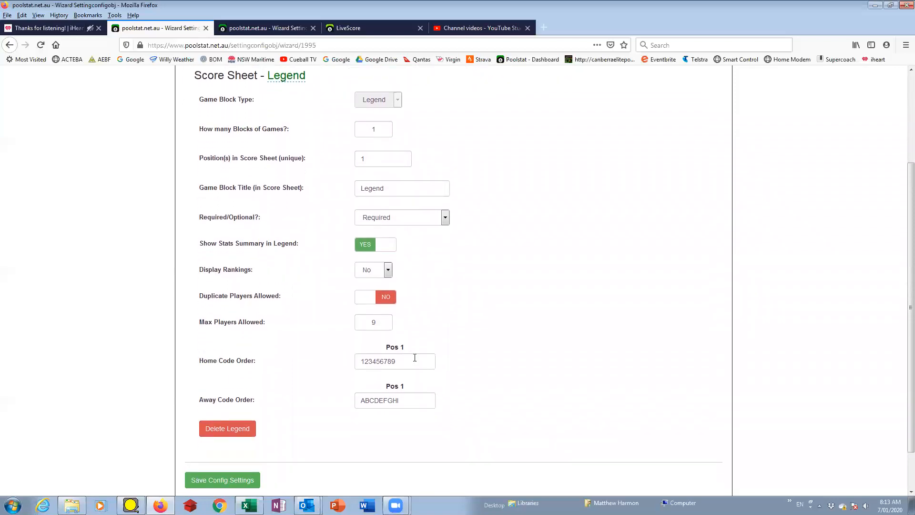
{"action": "scroll", "coordinate": [415, 358], "scroll_direction": "up", "scroll_amount": 3}
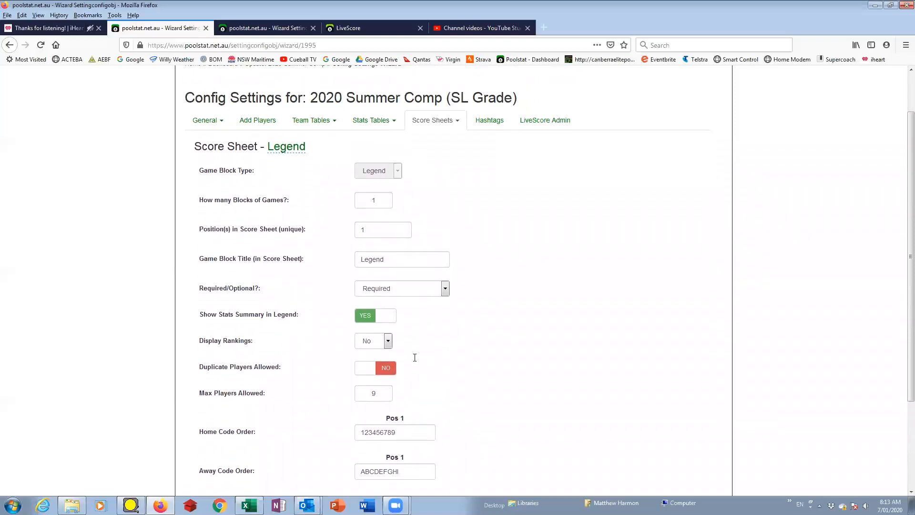
- Compare the number of game blocks and score sheet positions of the Singles, Legend and Bonus Round blocks
{"action": "left_click", "coordinate": [458, 147]}
{"action": "left_click", "coordinate": [445, 198]}
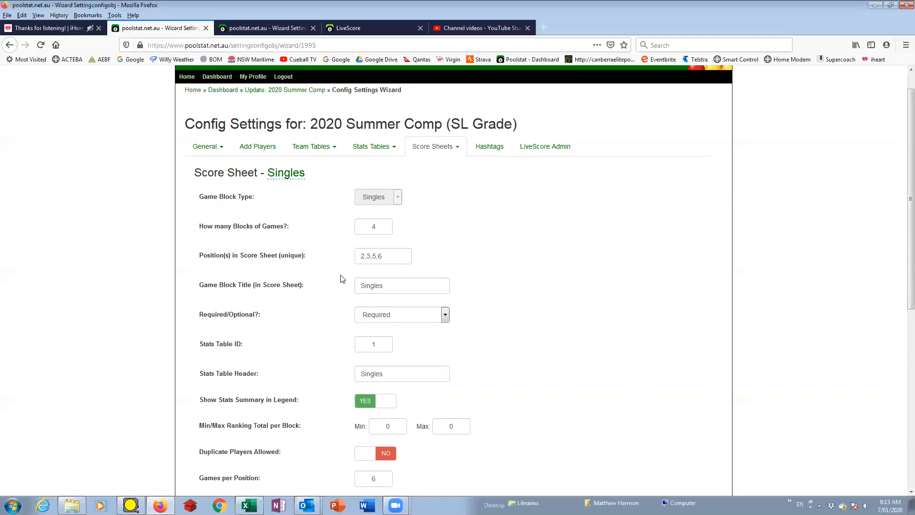
{"action": "left_click", "coordinate": [448, 148]}
{"action": "left_click", "coordinate": [441, 186]}
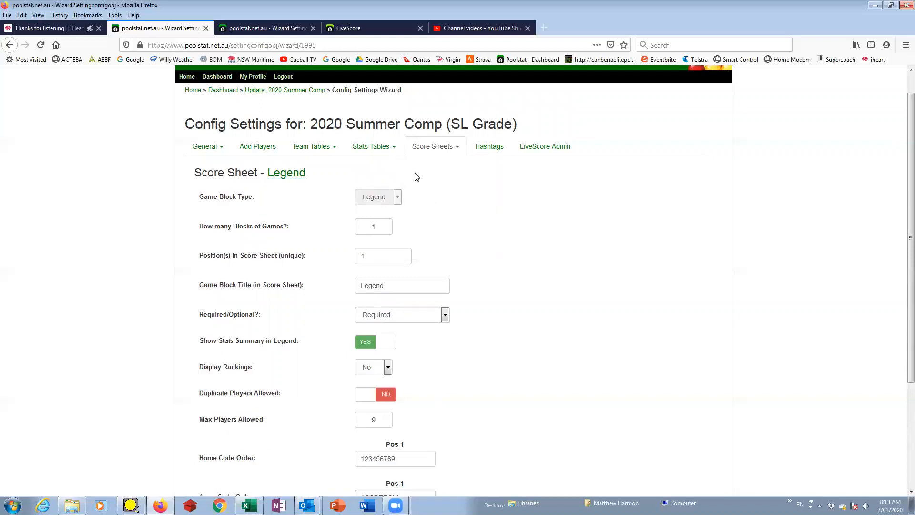
{"action": "left_click", "coordinate": [431, 147]}
{"action": "left_click", "coordinate": [438, 199]}
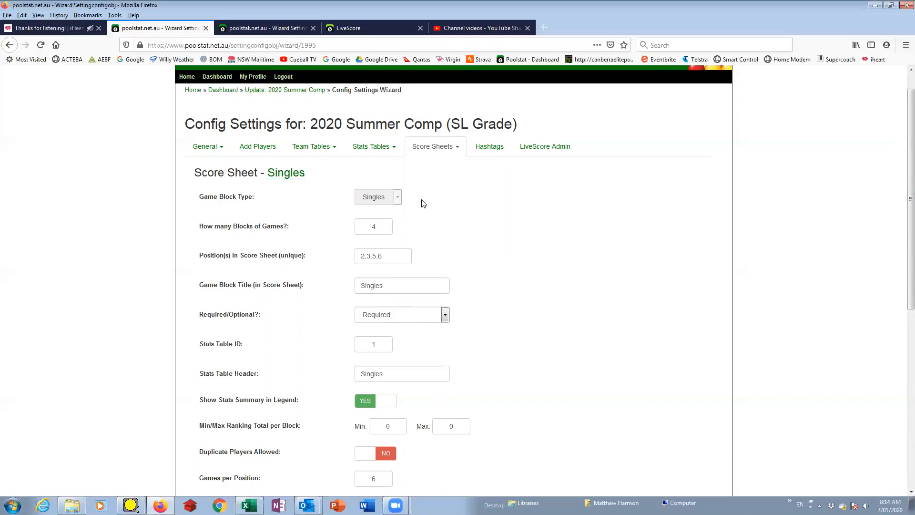
{"action": "left_click", "coordinate": [435, 147]}
{"action": "left_click", "coordinate": [439, 212]}
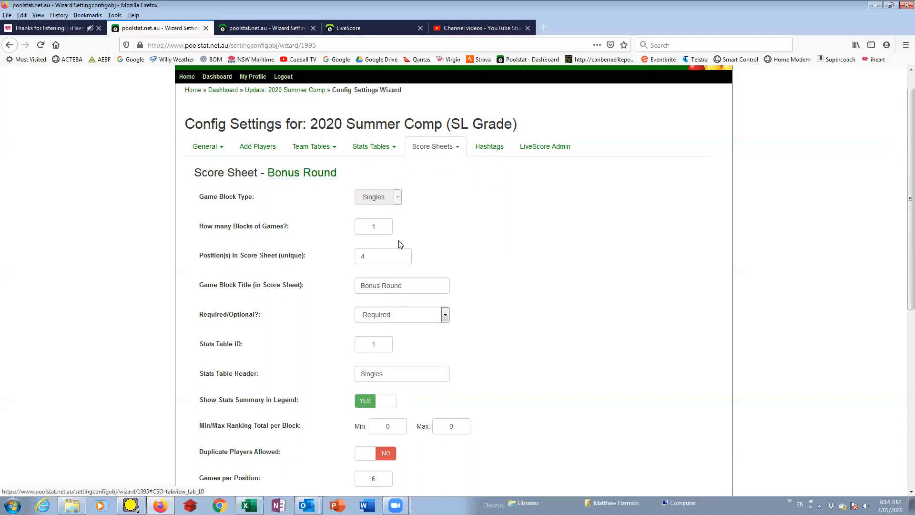
- Return to the Singles score sheet block and examine its stats table, games per position, code orders and break order
{"action": "left_click", "coordinate": [436, 148]}
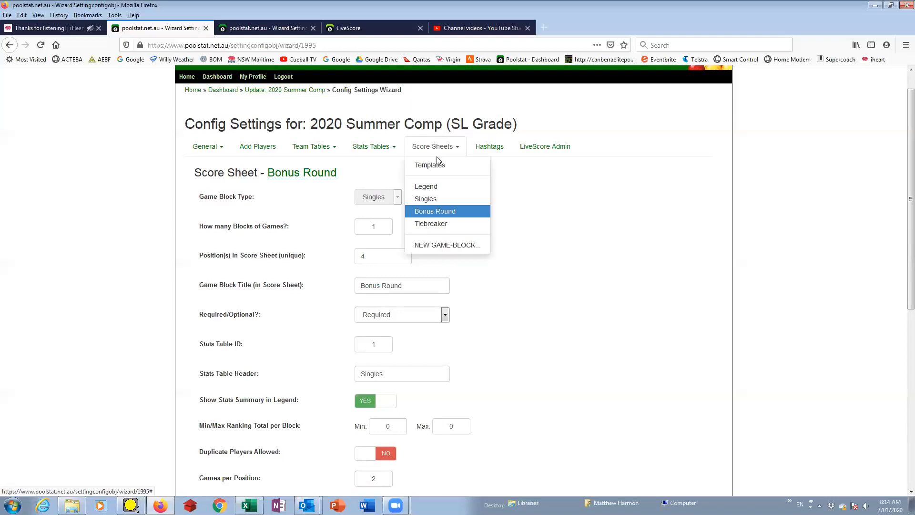
{"action": "left_click", "coordinate": [434, 200]}
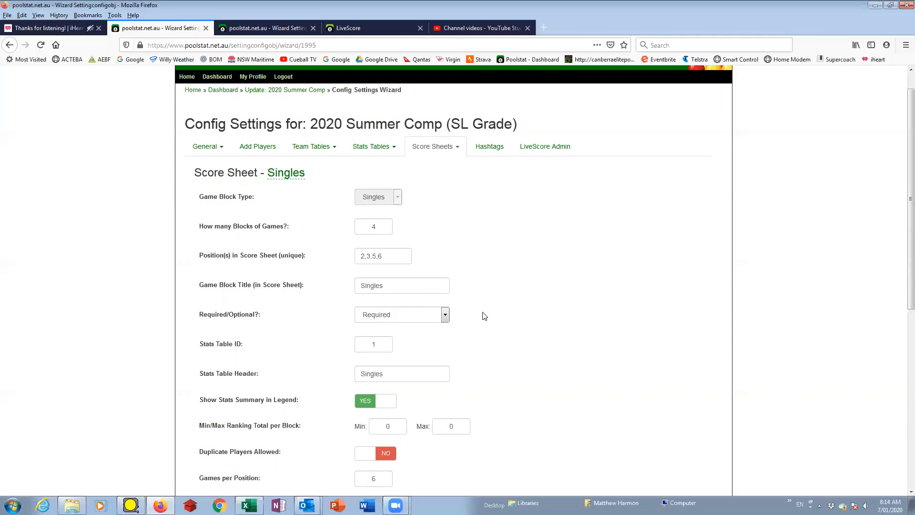
{"action": "scroll", "coordinate": [484, 314], "scroll_direction": "down", "scroll_amount": 2}
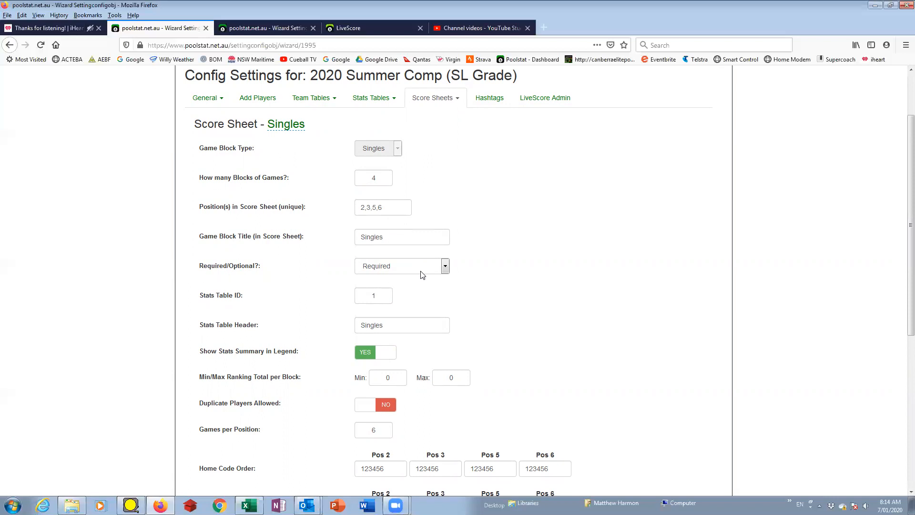
{"action": "scroll", "coordinate": [420, 273], "scroll_direction": "down", "scroll_amount": 2}
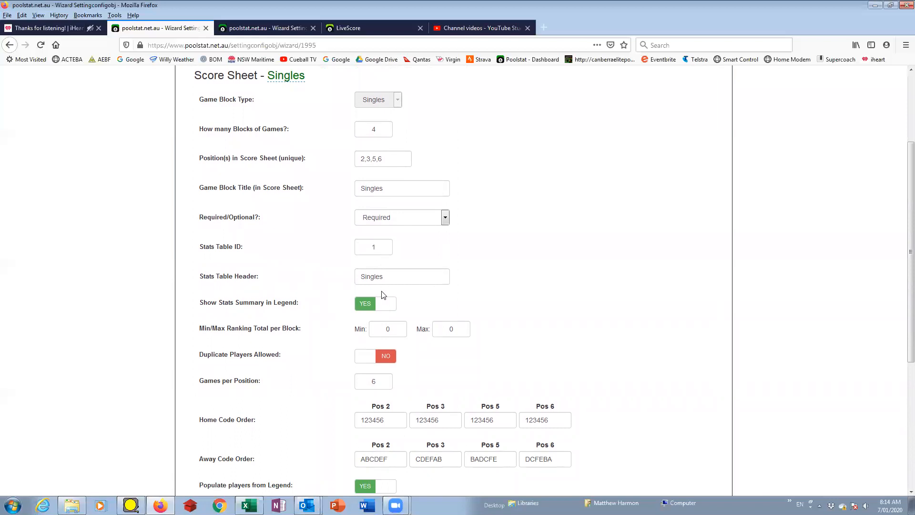
{"action": "scroll", "coordinate": [384, 293], "scroll_direction": "down", "scroll_amount": 2}
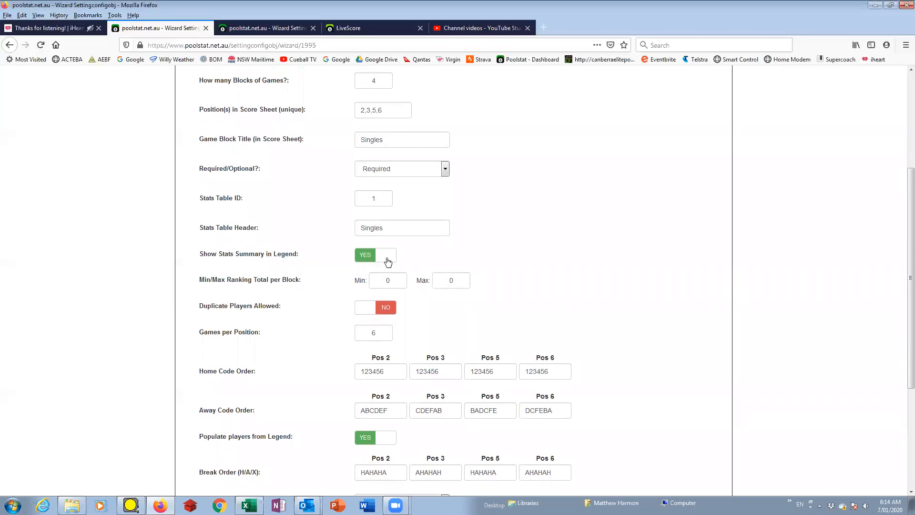
{"action": "scroll", "coordinate": [463, 265], "scroll_direction": "down", "scroll_amount": 1}
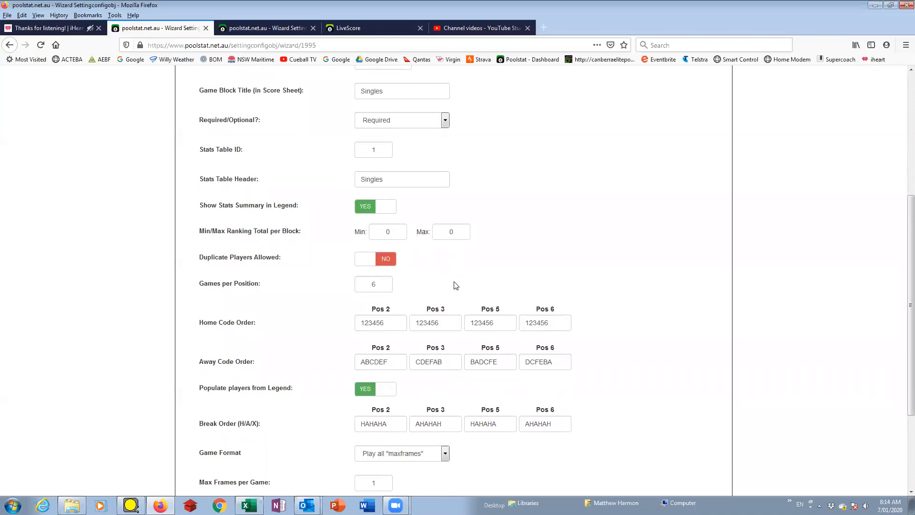
{"action": "scroll", "coordinate": [319, 278], "scroll_direction": "down", "scroll_amount": 1}
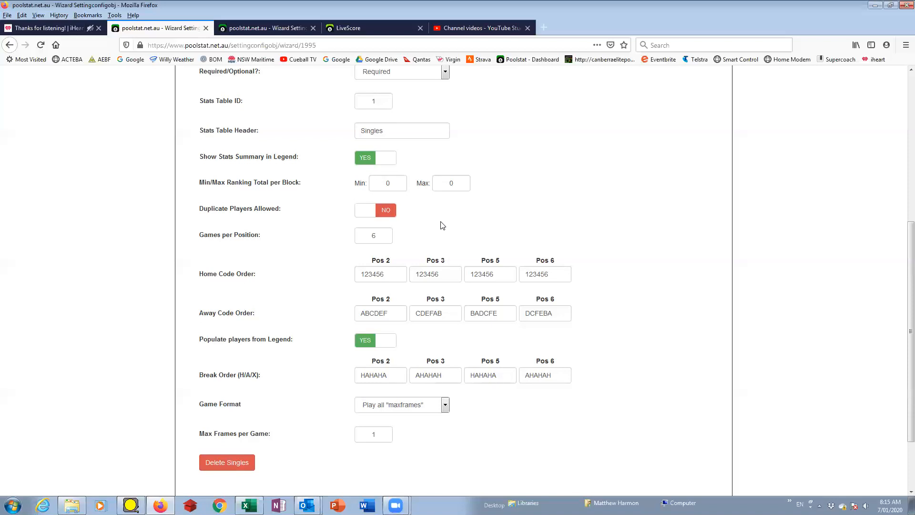
{"action": "scroll", "coordinate": [489, 204], "scroll_direction": "down", "scroll_amount": 1}
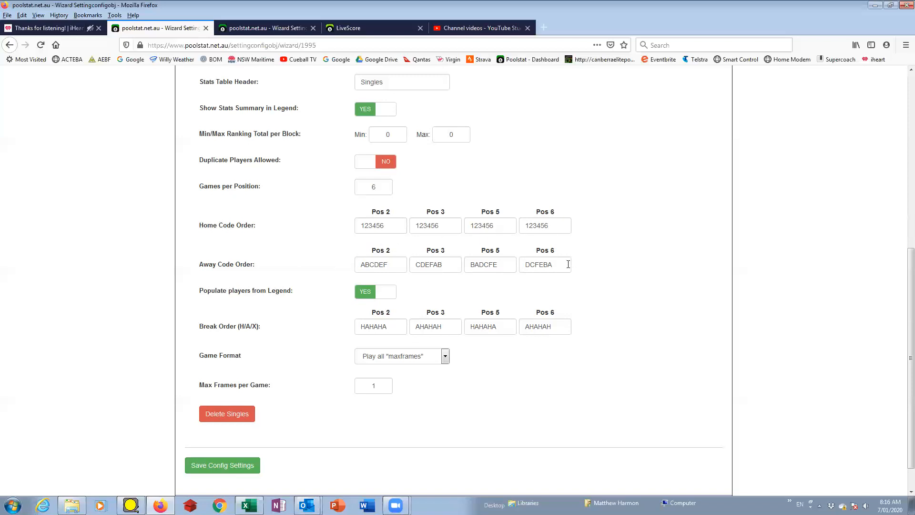
{"action": "scroll", "coordinate": [476, 255], "scroll_direction": "down", "scroll_amount": 2}
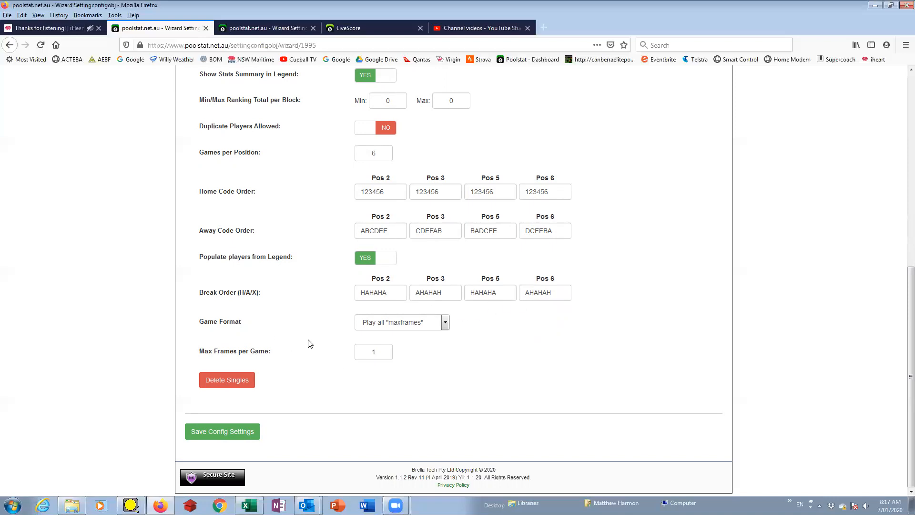
- View the available game formats for the Singles block without changing the selection, and return to the start of its settings
{"action": "left_click", "coordinate": [446, 325]}
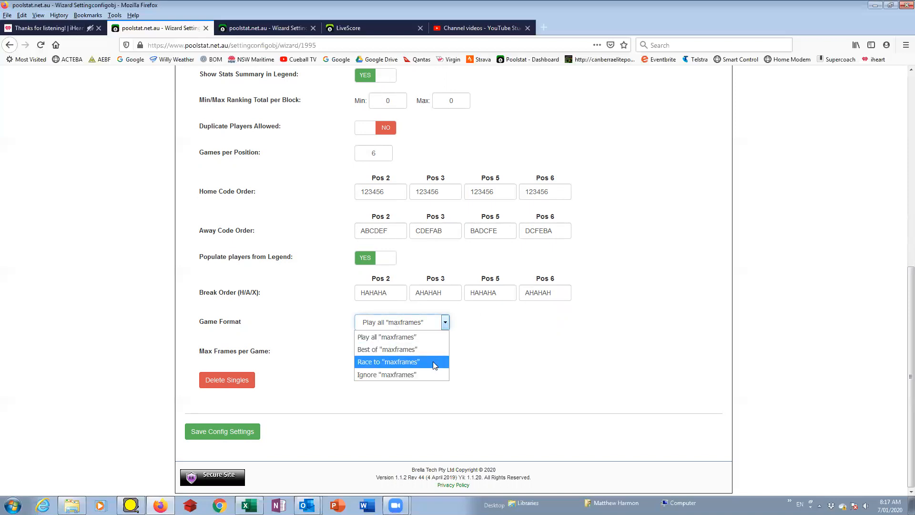
{"action": "left_click", "coordinate": [317, 308]}
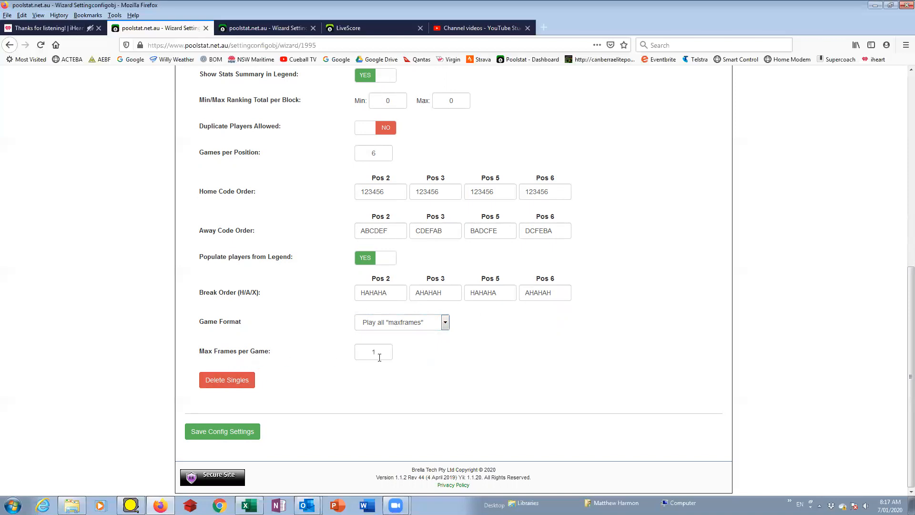
{"action": "scroll", "coordinate": [393, 363], "scroll_direction": "up", "scroll_amount": 6}
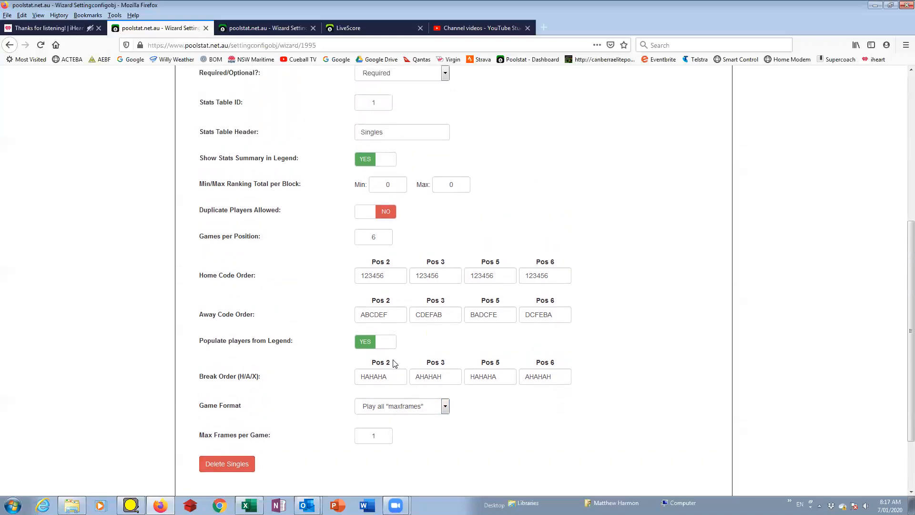
{"action": "scroll", "coordinate": [391, 365], "scroll_direction": "up", "scroll_amount": 2}
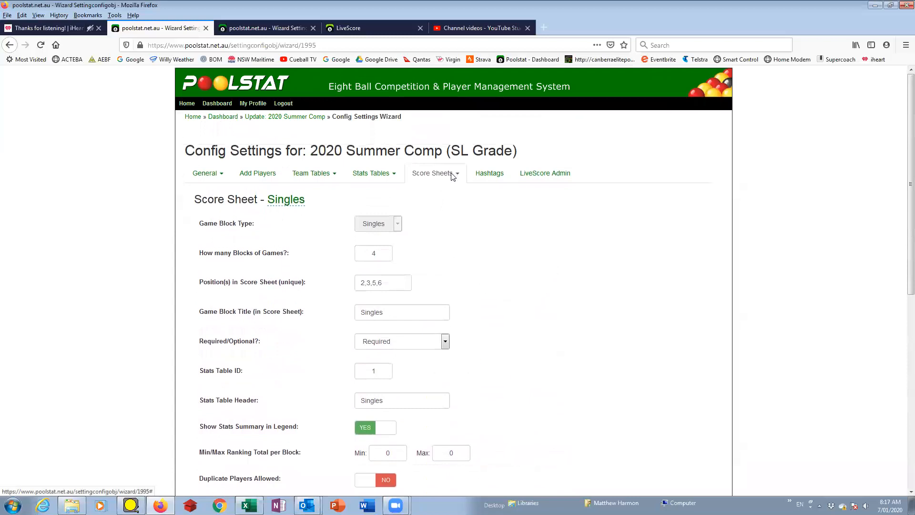
- Open the Bonus Round score sheet block and examine its block count, score sheet position, title and required setting
{"action": "left_click", "coordinate": [451, 173]}
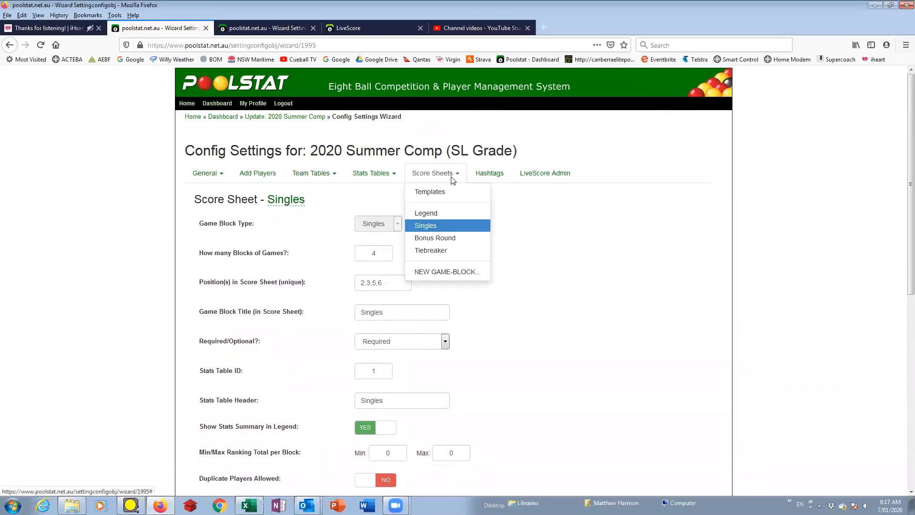
{"action": "left_click", "coordinate": [442, 238]}
{"action": "scroll", "coordinate": [491, 249], "scroll_direction": "down", "scroll_amount": 1}
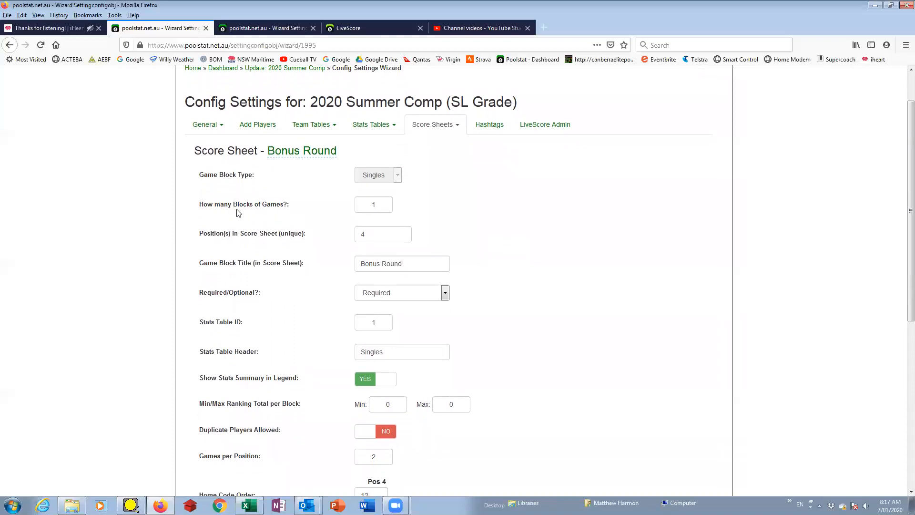
{"action": "double_click", "coordinate": [375, 206]}
{"action": "key", "text": "BackSpace"}
{"action": "scroll", "coordinate": [415, 269], "scroll_direction": "down", "scroll_amount": 2}
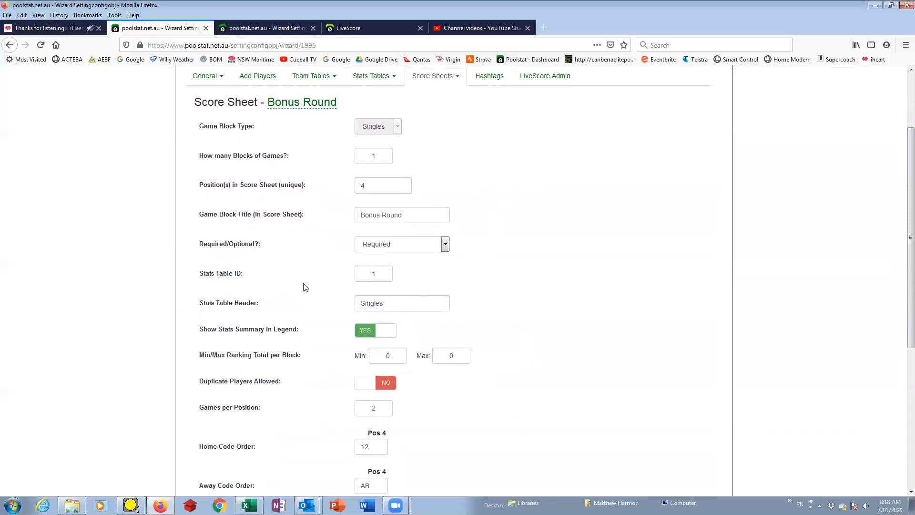
{"action": "scroll", "coordinate": [300, 287], "scroll_direction": "down", "scroll_amount": 2}
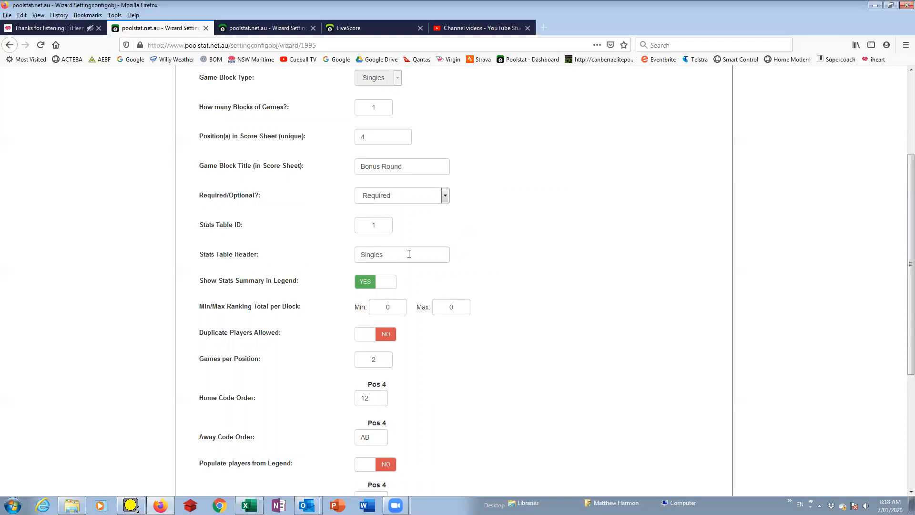
- Examine the Bonus Round block's stats settings, games per position, code orders and break order, and return to the start of its settings
{"action": "scroll", "coordinate": [374, 286], "scroll_direction": "down", "scroll_amount": 2}
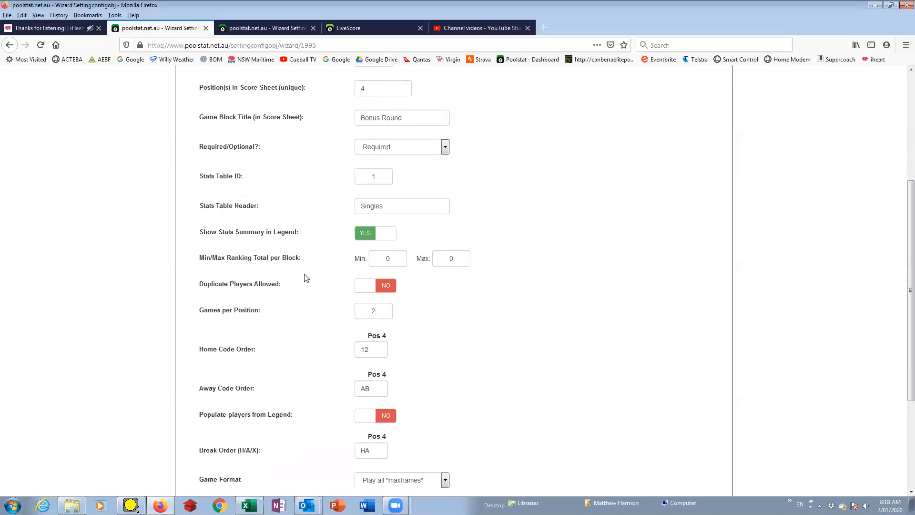
{"action": "scroll", "coordinate": [304, 276], "scroll_direction": "down", "scroll_amount": 2}
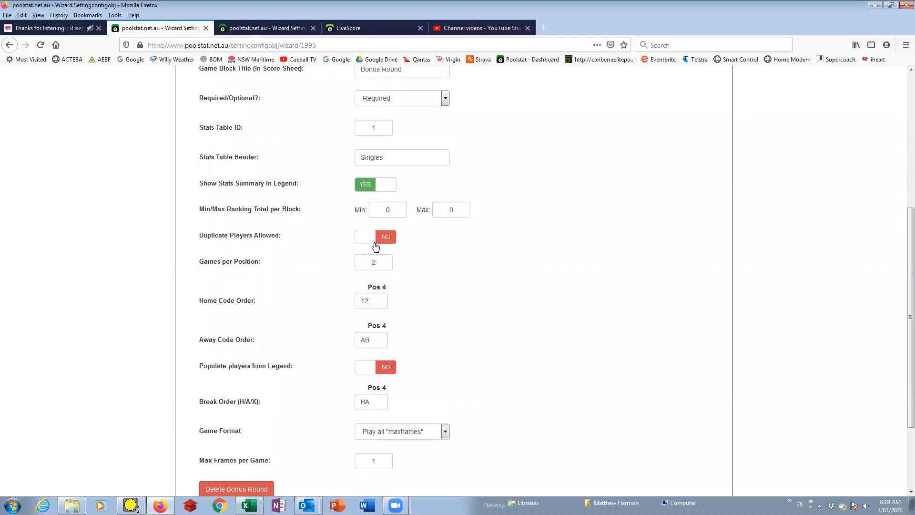
{"action": "left_click", "coordinate": [374, 263]}
{"action": "scroll", "coordinate": [453, 301], "scroll_direction": "down", "scroll_amount": 2}
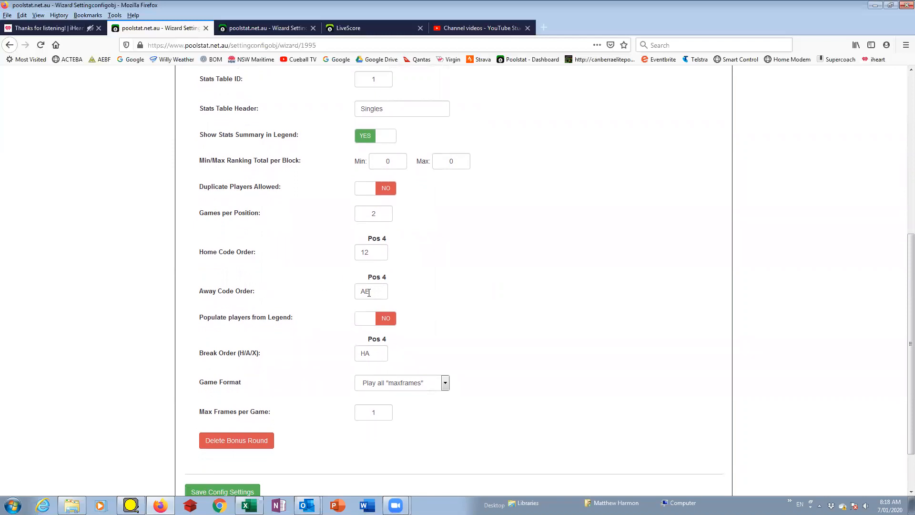
{"action": "scroll", "coordinate": [454, 296], "scroll_direction": "down", "scroll_amount": 2}
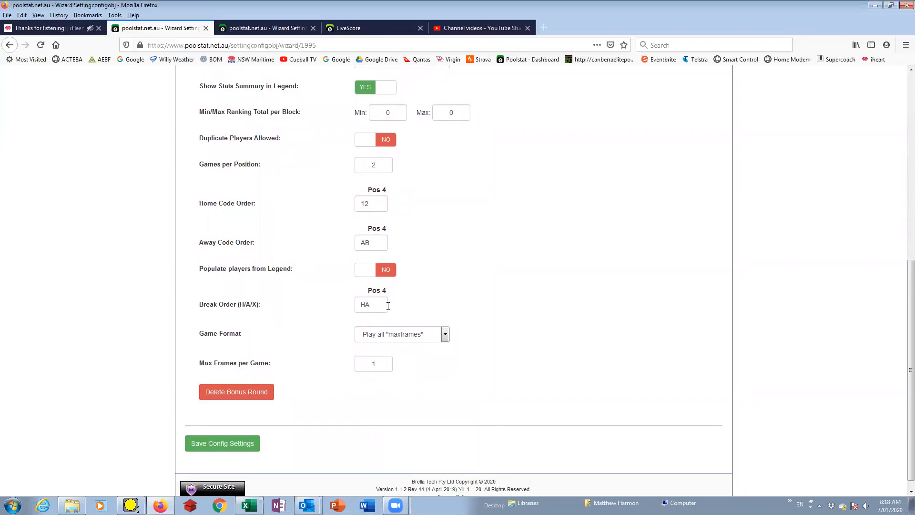
{"action": "scroll", "coordinate": [341, 390], "scroll_direction": "up", "scroll_amount": 3}
{"action": "scroll", "coordinate": [341, 390], "scroll_direction": "up", "scroll_amount": 4}
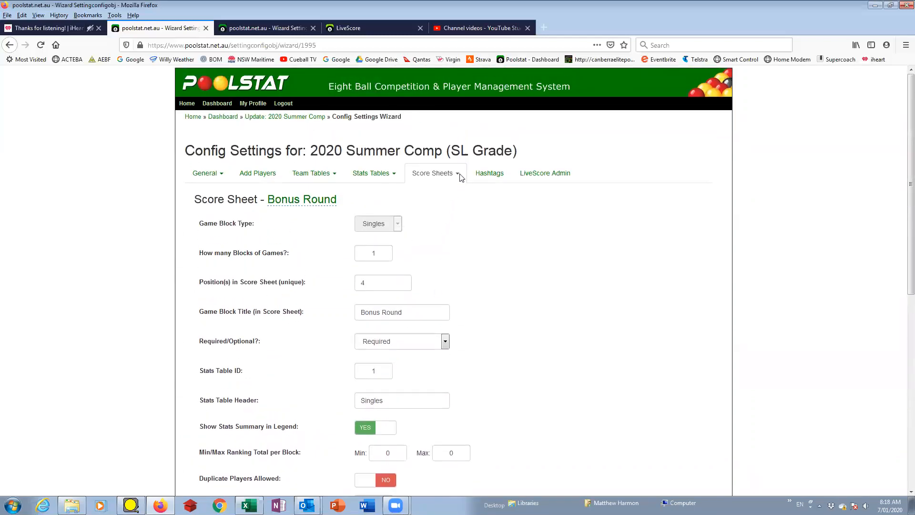
- Open the Tiebreaker score sheet block and examine its position, optional setting and stats table ID
{"action": "left_click", "coordinate": [460, 175]}
{"action": "left_click", "coordinate": [439, 254]}
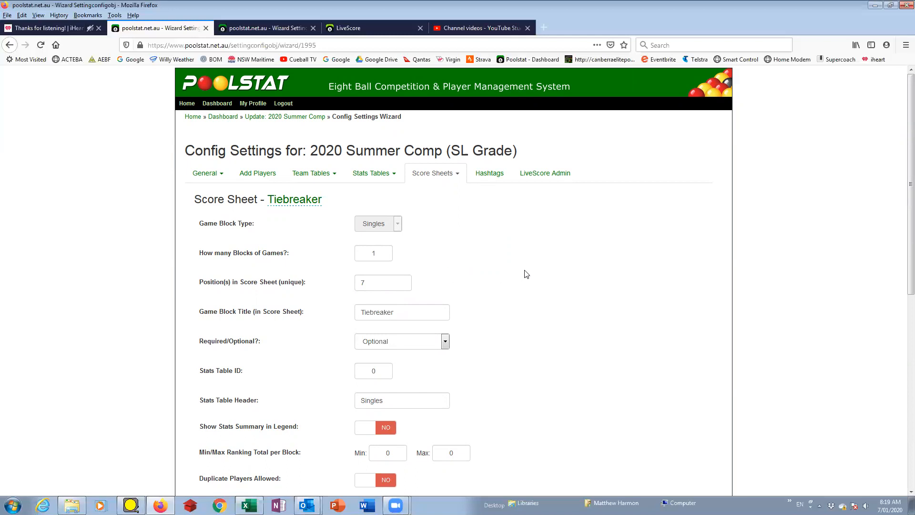
{"action": "scroll", "coordinate": [527, 275], "scroll_direction": "down", "scroll_amount": 2}
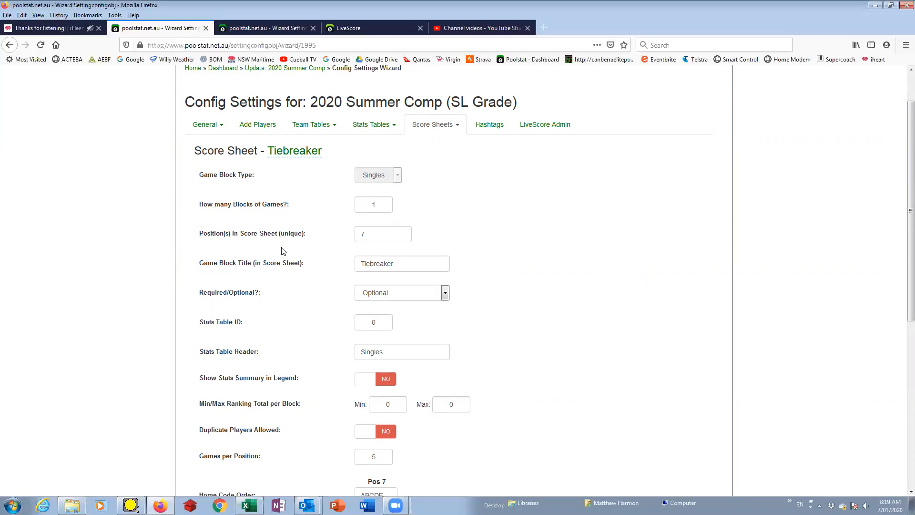
{"action": "left_click", "coordinate": [365, 240]}
{"action": "scroll", "coordinate": [414, 289], "scroll_direction": "down", "scroll_amount": 2}
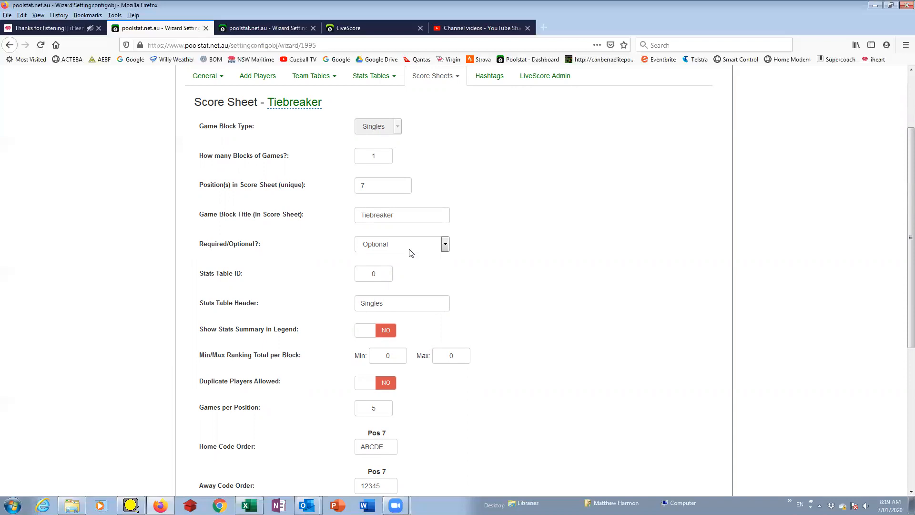
{"action": "scroll", "coordinate": [478, 265], "scroll_direction": "down", "scroll_amount": 2}
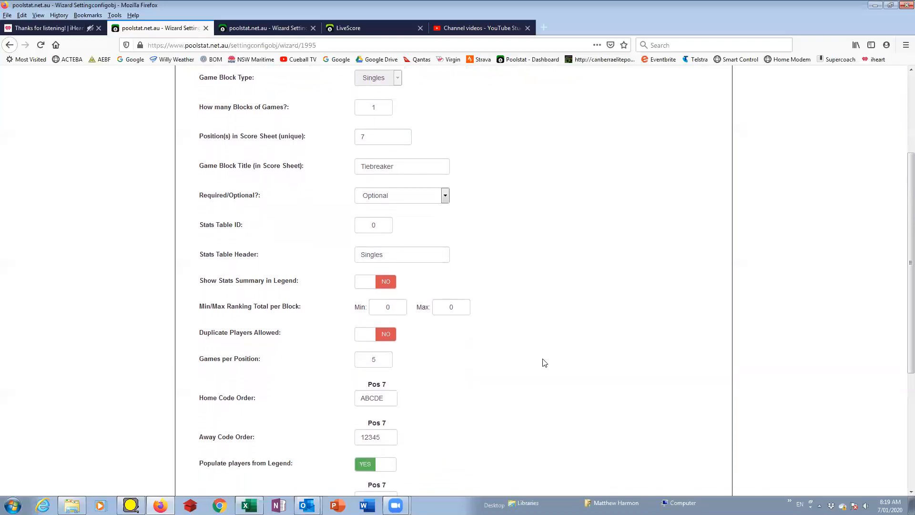
- Examine the Tiebreaker block's games per position, code orders, legend population and break order, and return to its first settings
{"action": "scroll", "coordinate": [505, 316], "scroll_direction": "down", "scroll_amount": 2}
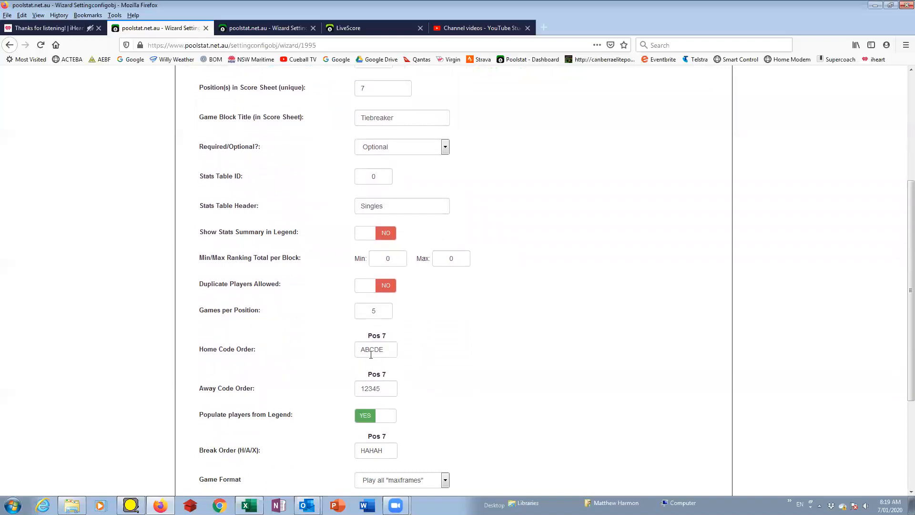
{"action": "scroll", "coordinate": [374, 355], "scroll_direction": "down", "scroll_amount": 2}
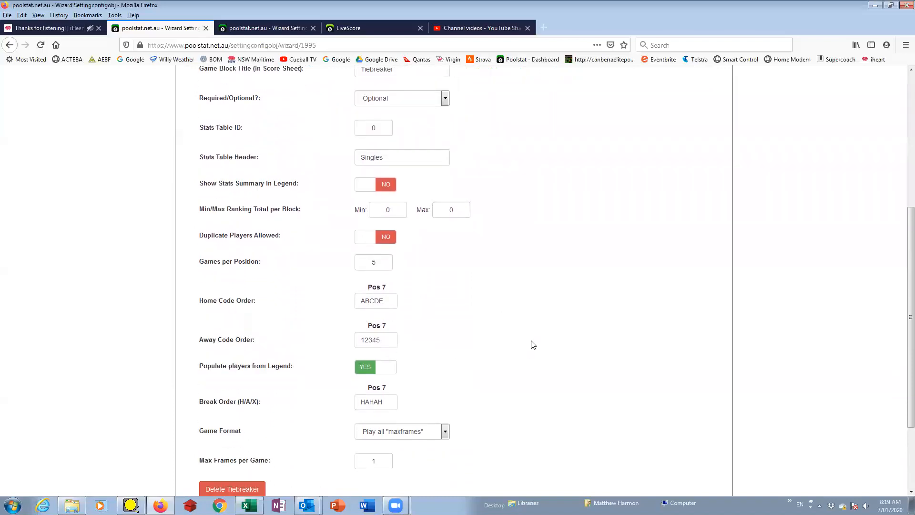
{"action": "scroll", "coordinate": [532, 343], "scroll_direction": "down", "scroll_amount": 2}
{"action": "scroll", "coordinate": [476, 319], "scroll_direction": "up", "scroll_amount": 1}
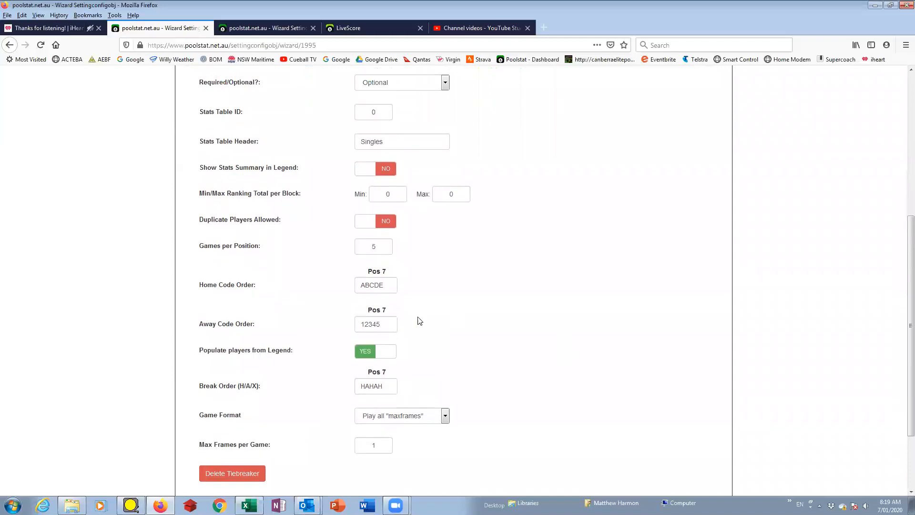
{"action": "scroll", "coordinate": [419, 320], "scroll_direction": "up", "scroll_amount": 5}
{"action": "scroll", "coordinate": [429, 221], "scroll_direction": "up", "scroll_amount": 4}
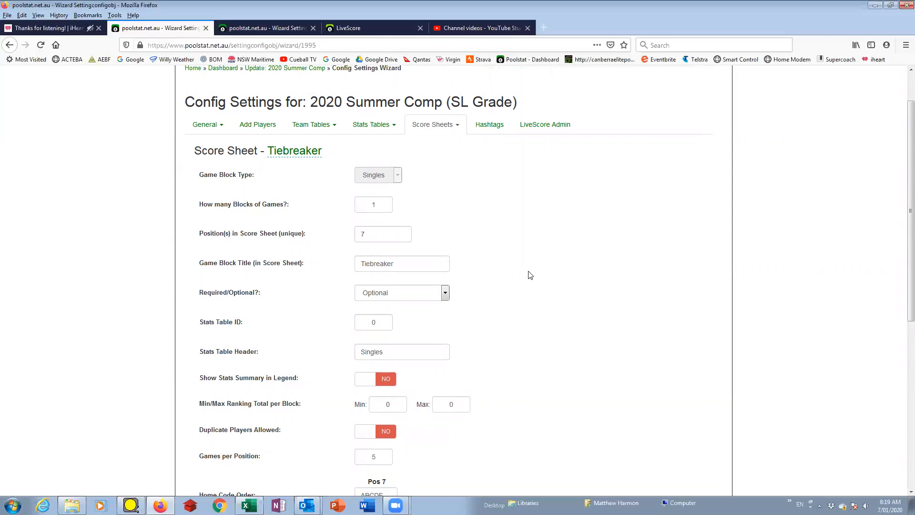
- Return to the score sheet templates and compare the blocks used in the General Rounds, Finals Rounds and Super League templates
{"action": "left_click", "coordinate": [459, 128]}
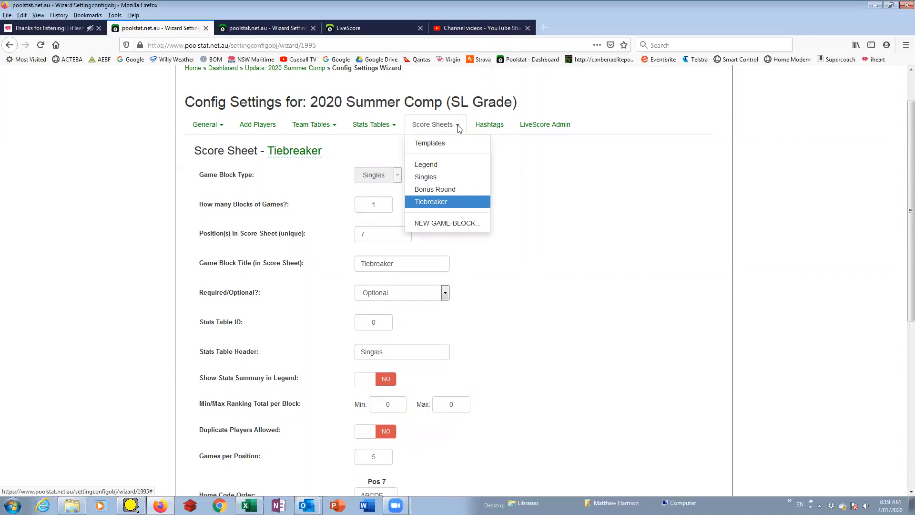
{"action": "left_click", "coordinate": [434, 144]}
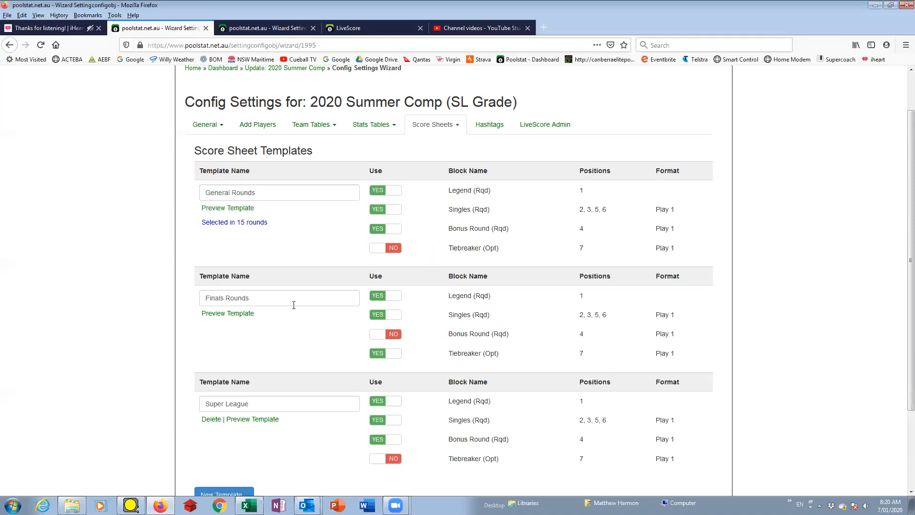
{"action": "scroll", "coordinate": [293, 305], "scroll_direction": "down", "scroll_amount": 2}
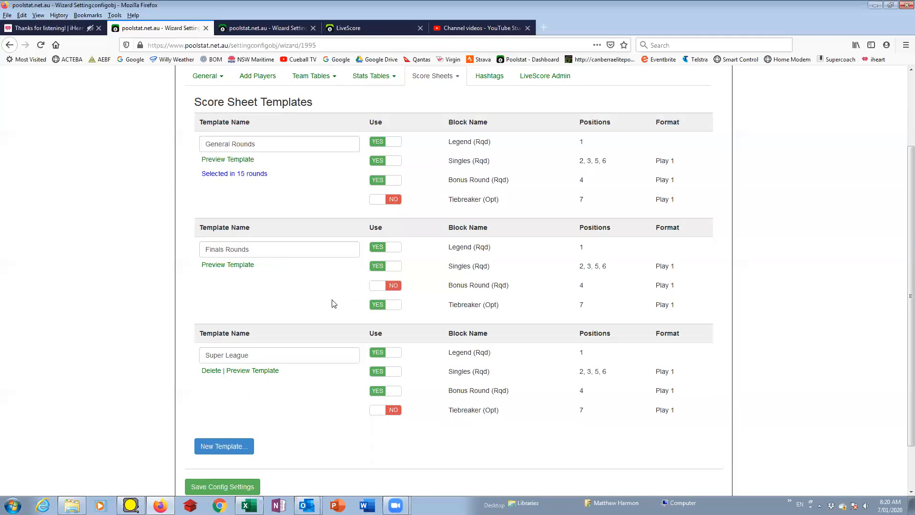
{"action": "scroll", "coordinate": [325, 279], "scroll_direction": "up", "scroll_amount": 3}
- Open the draw of the 2020 Summer Comp Div 1 from the dashboard, collapse Schedule 2 Round 3 and review the list of rounds
{"action": "left_click", "coordinate": [230, 118]}
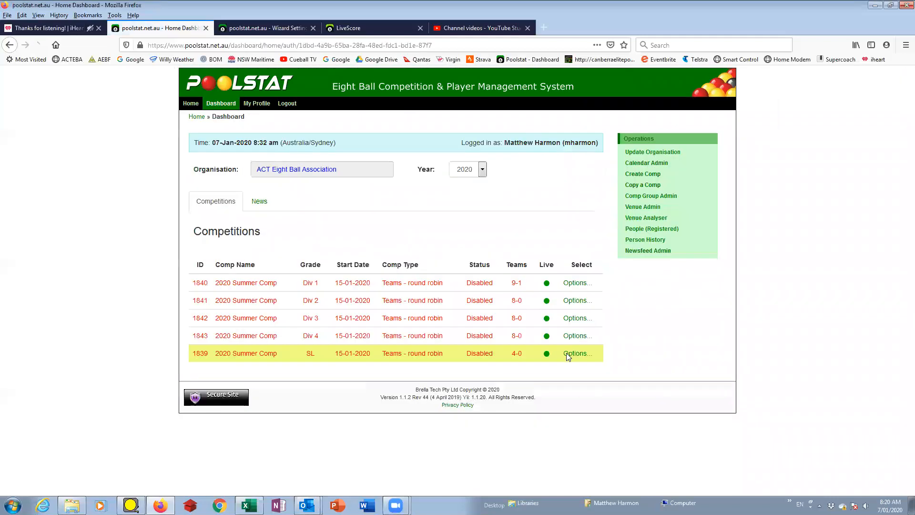
{"action": "mouse_move", "coordinate": [577, 283]}
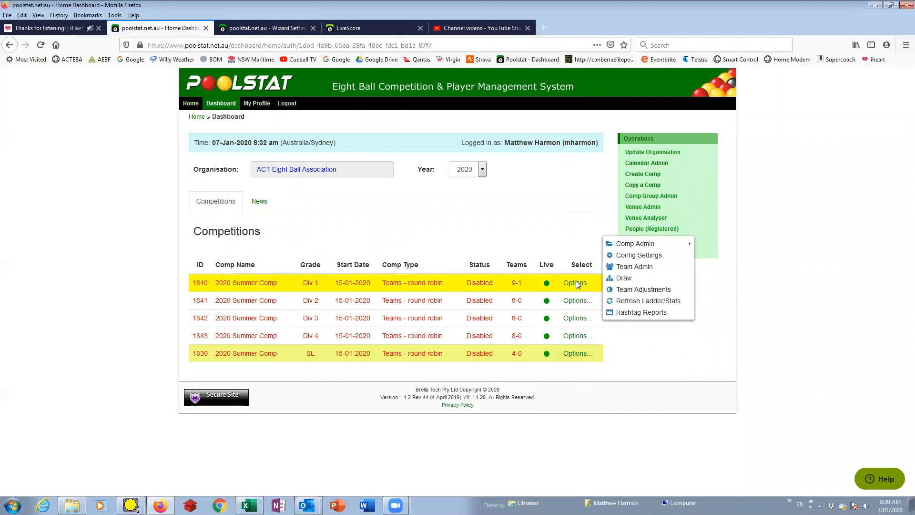
{"action": "left_click", "coordinate": [629, 280]}
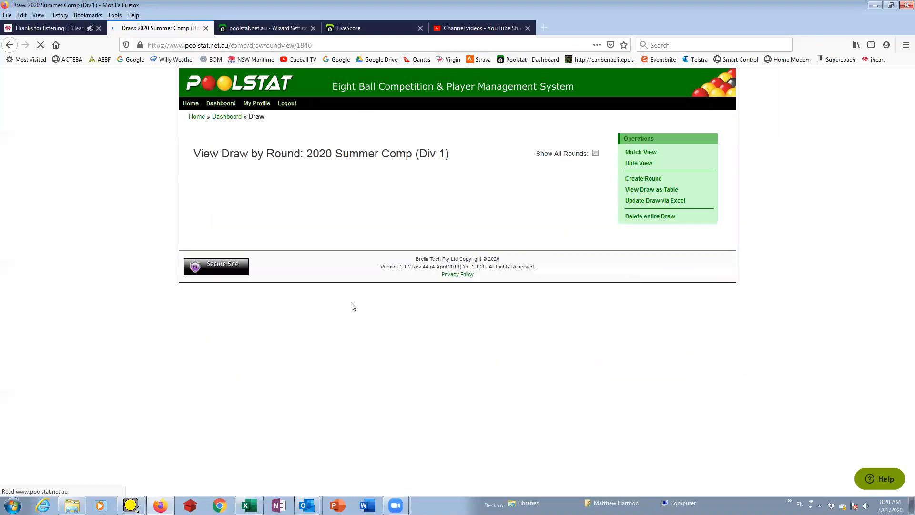
{"action": "scroll", "coordinate": [384, 258], "scroll_direction": "down", "scroll_amount": 2}
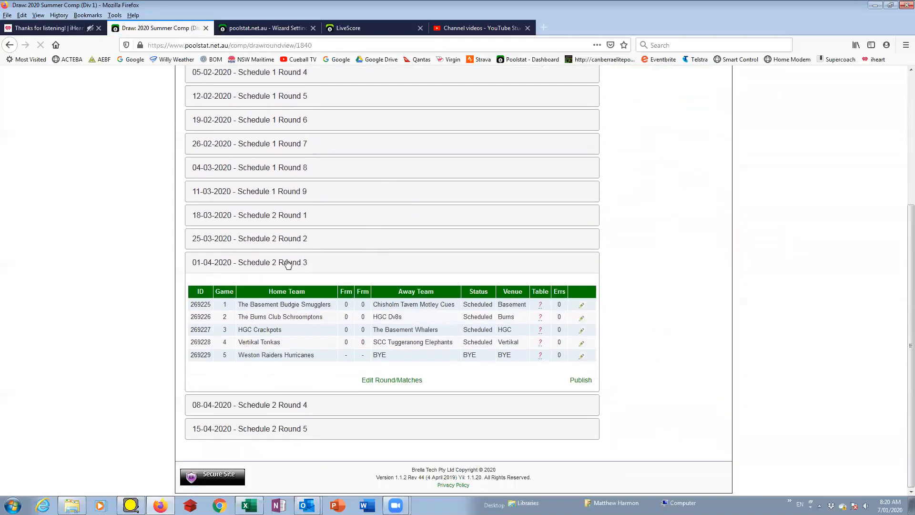
{"action": "left_click", "coordinate": [287, 263]}
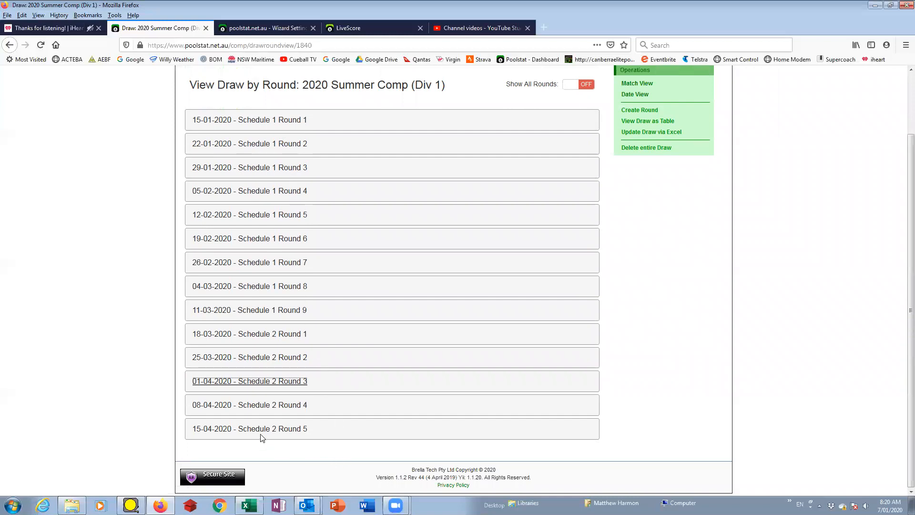
{"action": "scroll", "coordinate": [279, 365], "scroll_direction": "up", "scroll_amount": 2}
{"action": "scroll", "coordinate": [298, 229], "scroll_direction": "down", "scroll_amount": 2}
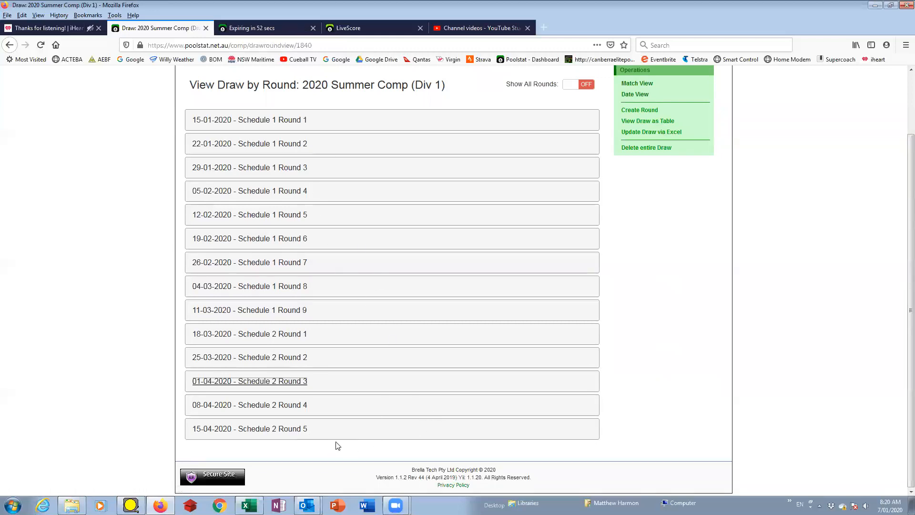
{"action": "scroll", "coordinate": [407, 212], "scroll_direction": "up", "scroll_amount": 3}
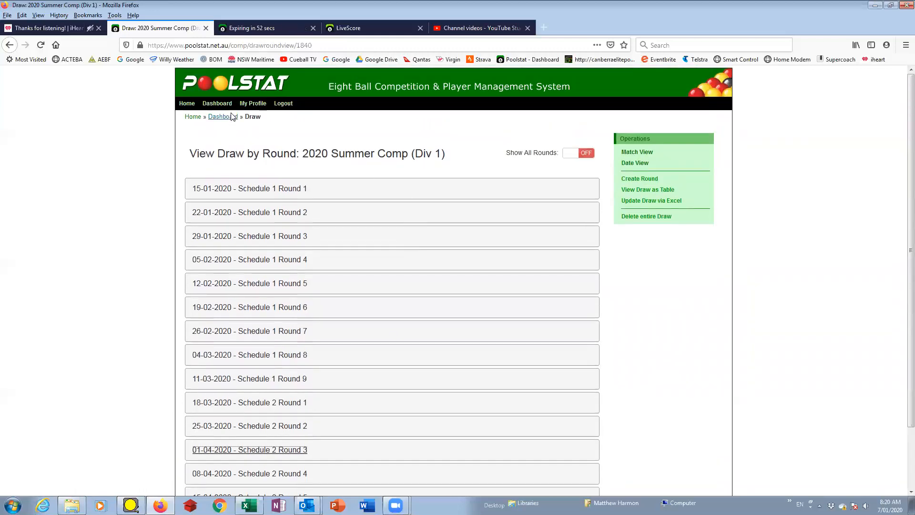
- Return to the dashboard, list the 2019 competitions and find the 2019 Winter Comp grades
{"action": "left_click", "coordinate": [232, 117]}
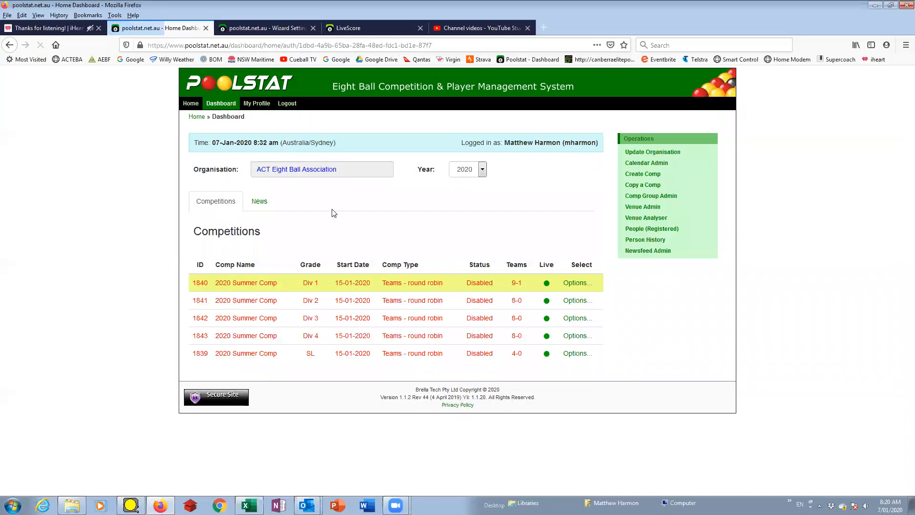
{"action": "left_click", "coordinate": [458, 172]}
{"action": "left_click", "coordinate": [470, 192]}
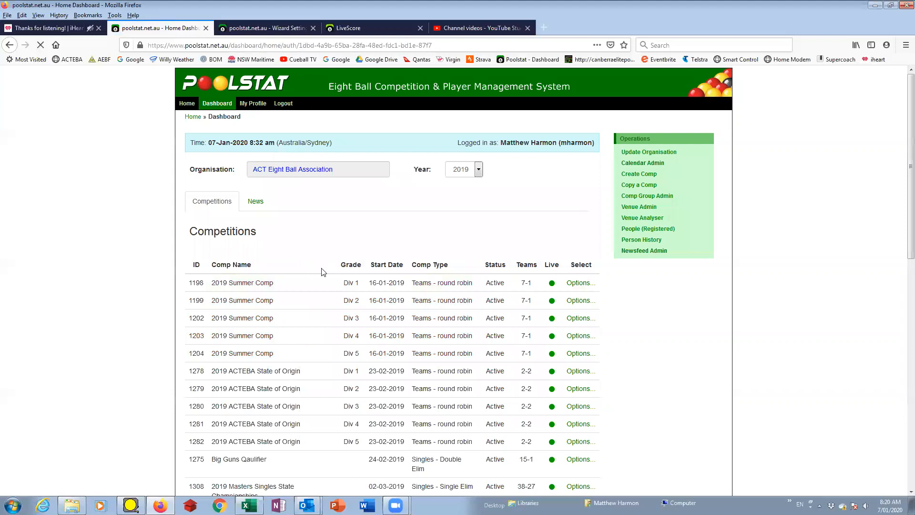
{"action": "scroll", "coordinate": [312, 285], "scroll_direction": "down", "scroll_amount": 8}
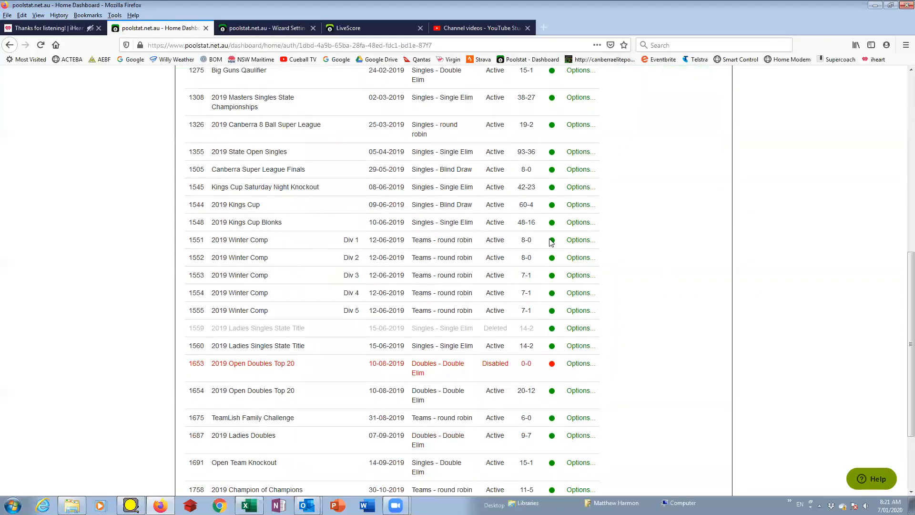
- Open the draw of the 2019 Winter Comp Div 1 and find its finals rounds
{"action": "left_click", "coordinate": [574, 240]}
{"action": "left_click", "coordinate": [611, 236]}
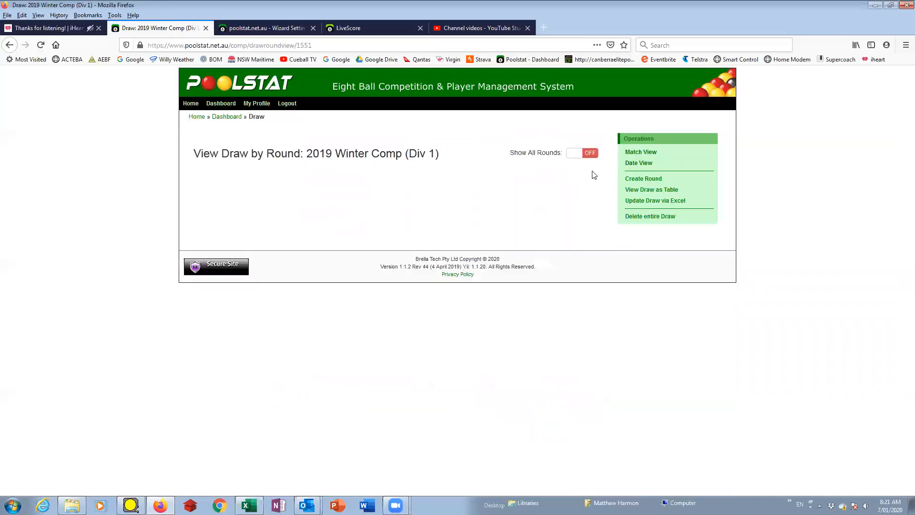
{"action": "left_click", "coordinate": [582, 157]}
{"action": "scroll", "coordinate": [347, 279], "scroll_direction": "down", "scroll_amount": 3}
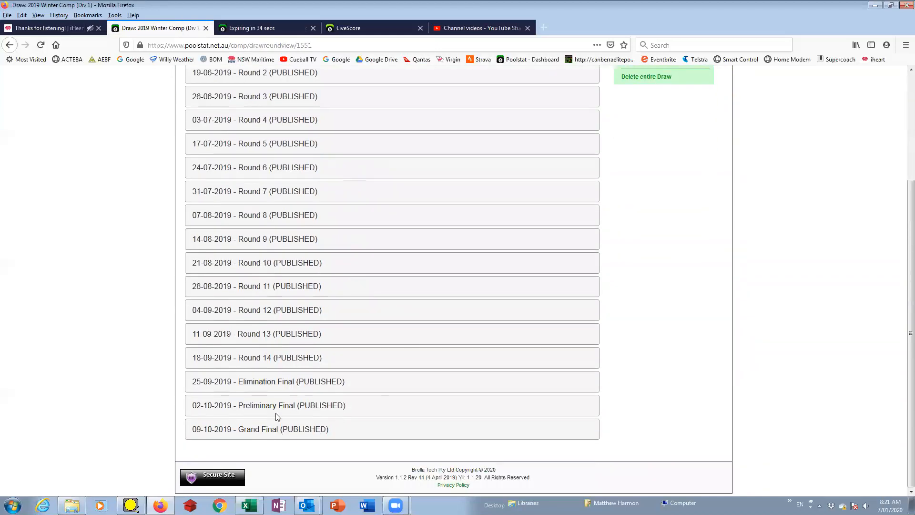
- Open the Elimination Final of the 2019 Winter Comp Div 1 and examine its round type options and matchsheet profile
{"action": "left_click", "coordinate": [280, 381]}
{"action": "left_click", "coordinate": [377, 461]}
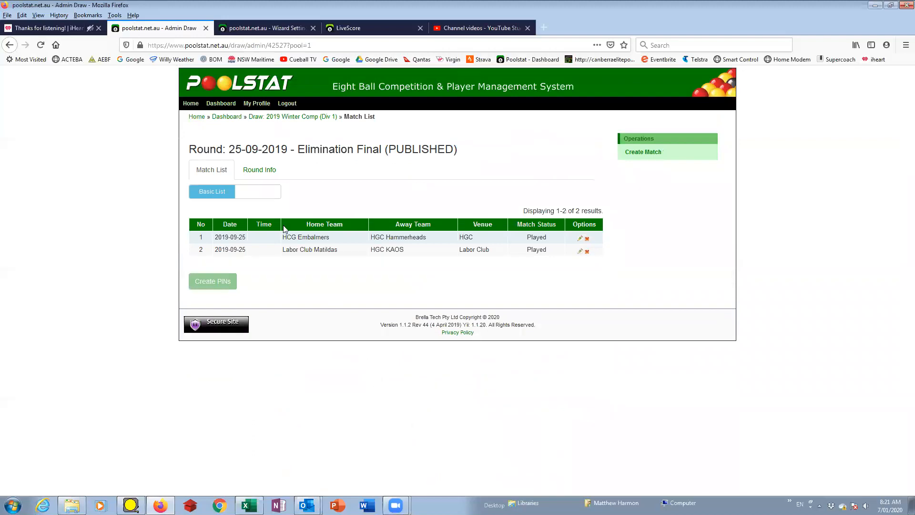
{"action": "left_click", "coordinate": [253, 173]}
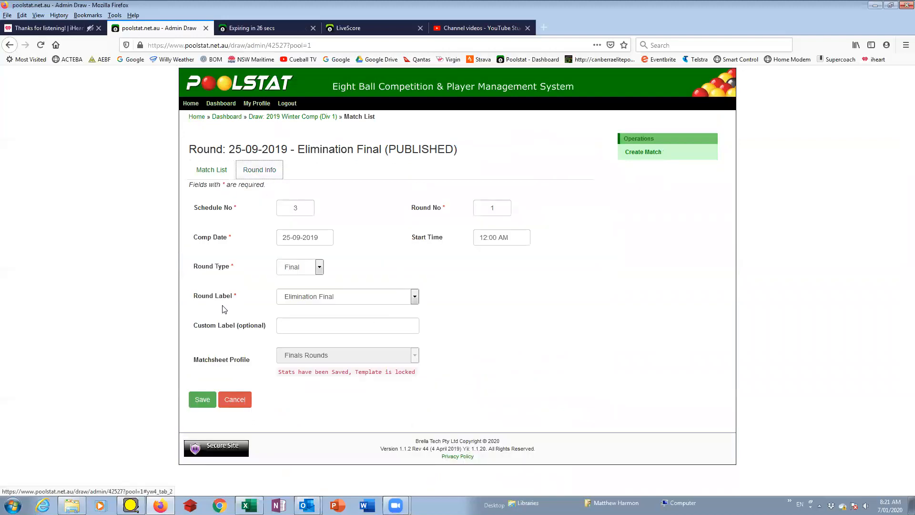
{"action": "left_click", "coordinate": [319, 267]}
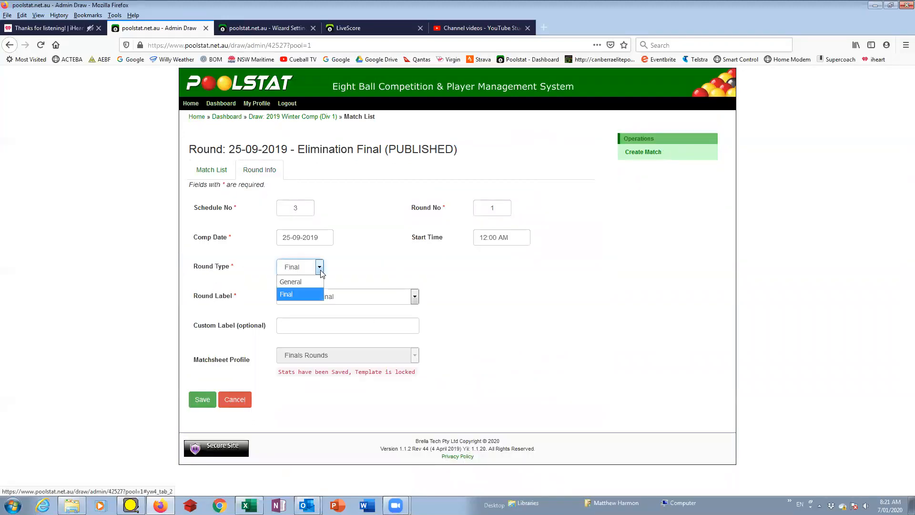
{"action": "left_click", "coordinate": [302, 295]}
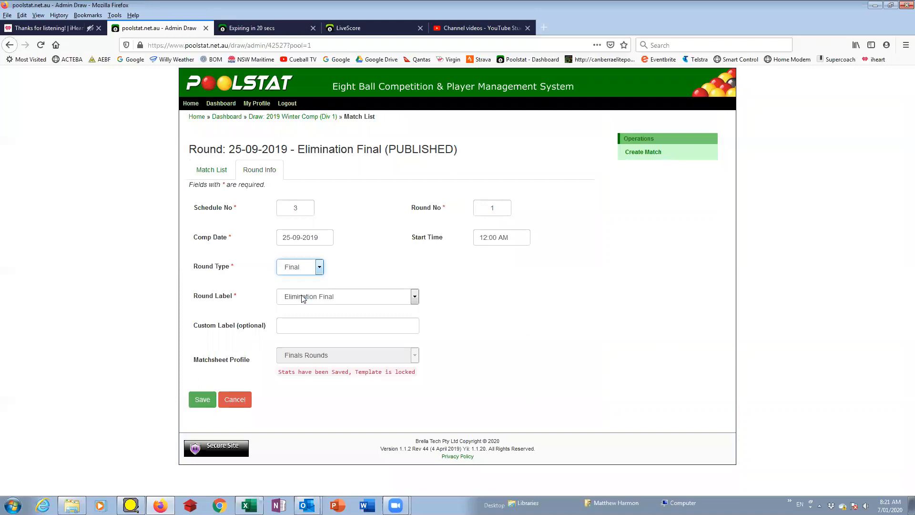
{"action": "left_click", "coordinate": [318, 267]}
{"action": "left_click", "coordinate": [339, 265]}
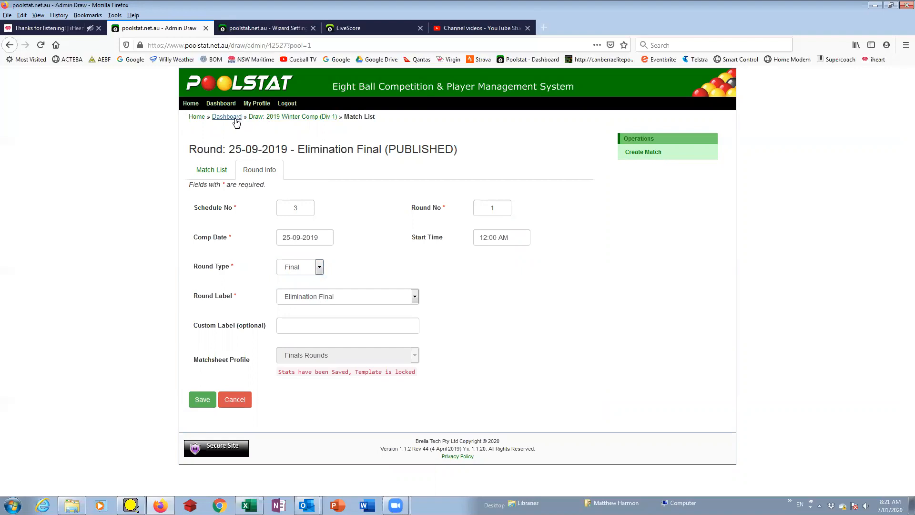
- Return to the dashboard, list the 2020 competitions and open the draw of the 2020 Summer Comp SL grade
{"action": "left_click", "coordinate": [231, 108]}
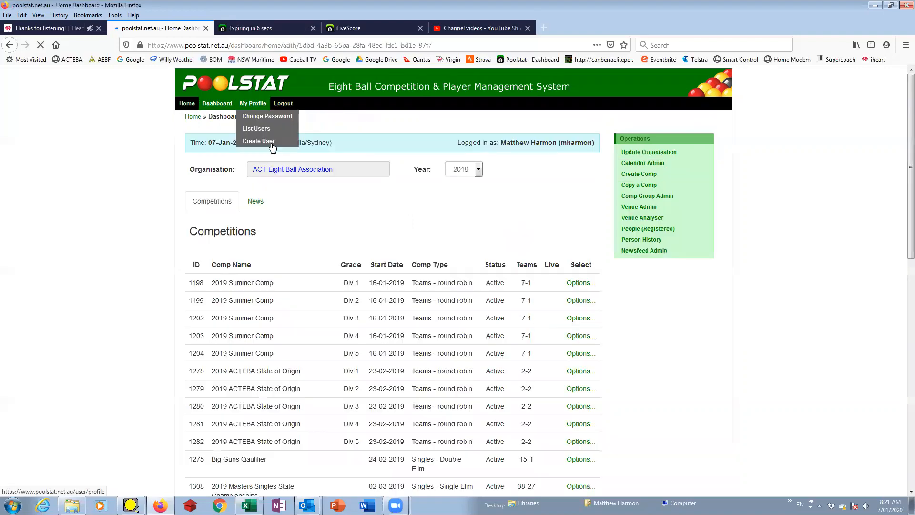
{"action": "left_click", "coordinate": [466, 172]}
{"action": "left_click", "coordinate": [460, 186]}
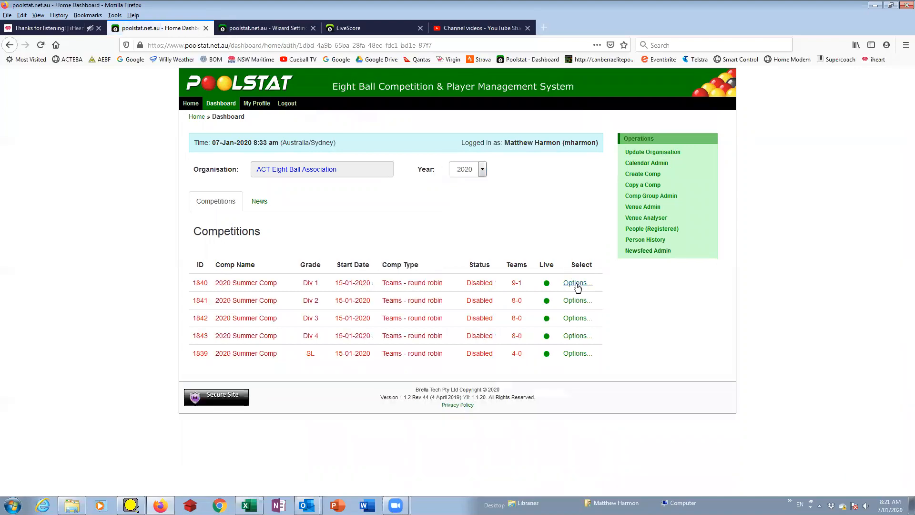
{"action": "left_click", "coordinate": [575, 283]}
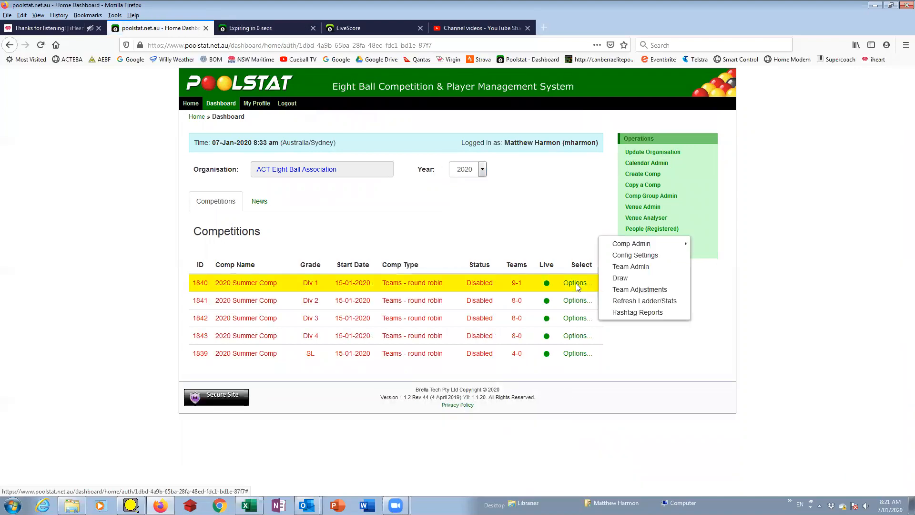
{"action": "left_click", "coordinate": [579, 355]}
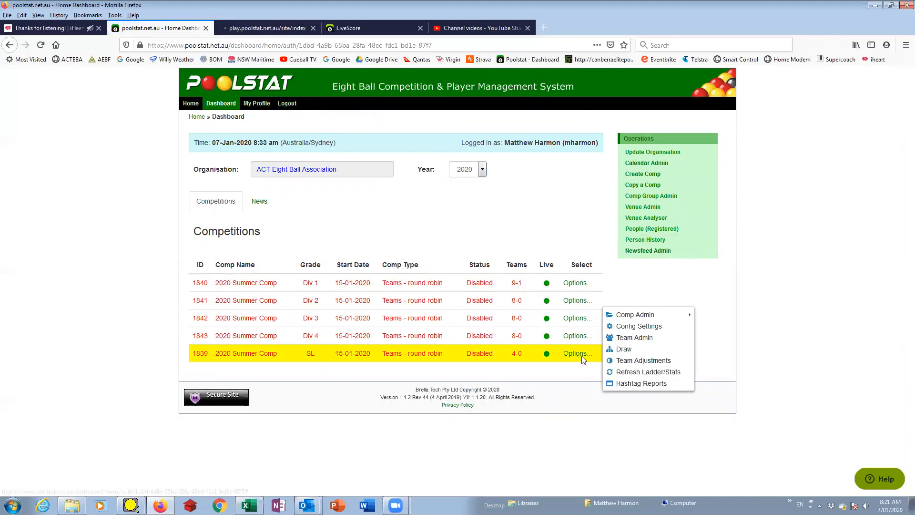
{"action": "left_click", "coordinate": [630, 349]}
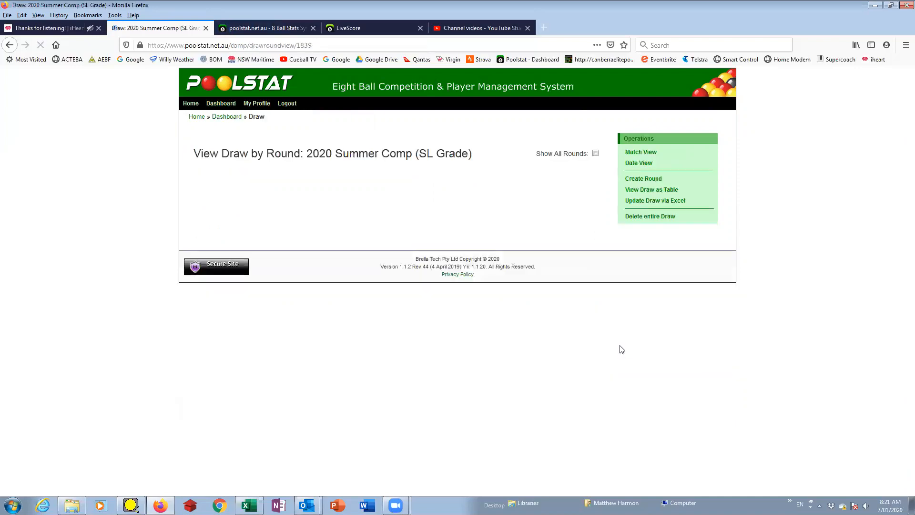
{"action": "scroll", "coordinate": [324, 277], "scroll_direction": "down", "scroll_amount": 2}
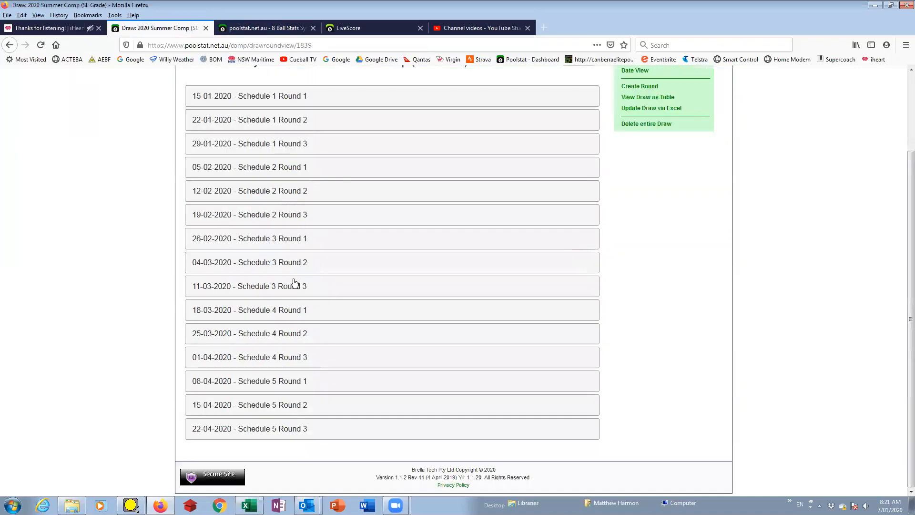
- Open the round info of Schedule 5 Round 3 in the SL grade draw and examine the round type options
{"action": "left_click", "coordinate": [297, 429]}
{"action": "scroll", "coordinate": [302, 422], "scroll_direction": "down", "scroll_amount": 3}
{"action": "left_click", "coordinate": [385, 432]}
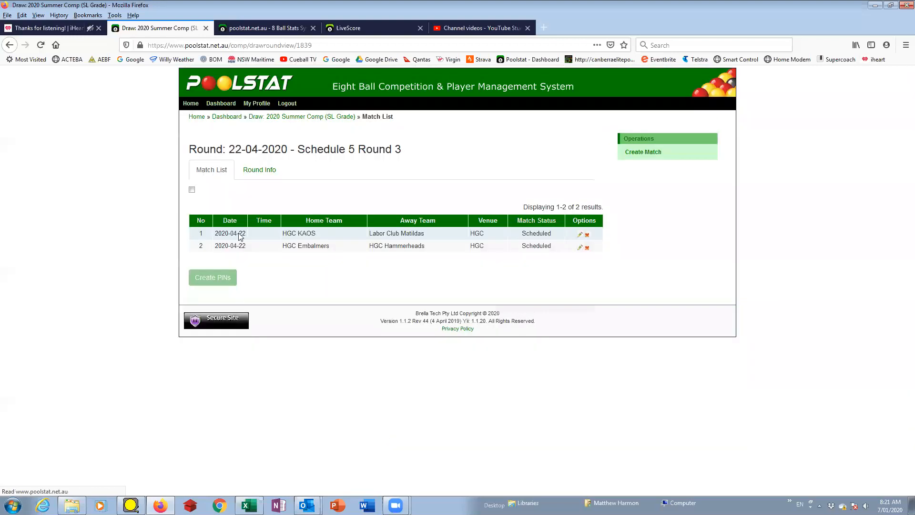
{"action": "left_click", "coordinate": [261, 171]}
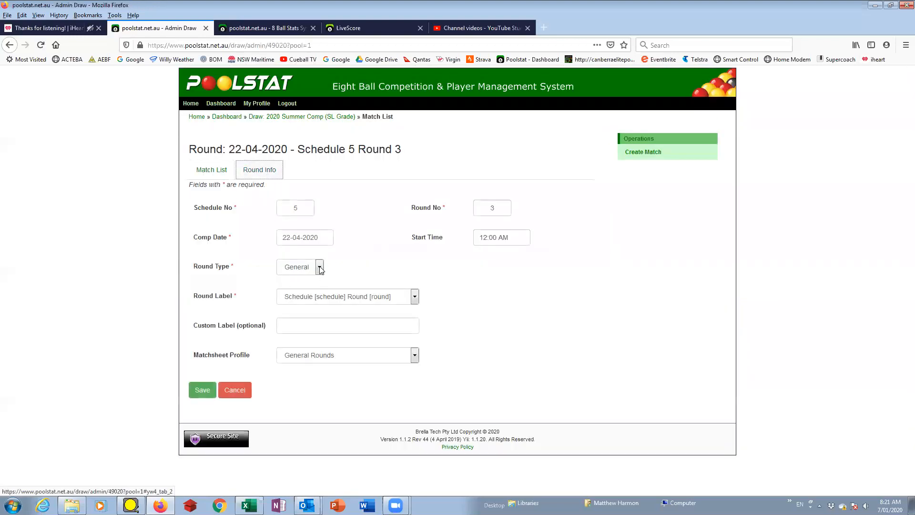
{"action": "left_click", "coordinate": [309, 270]}
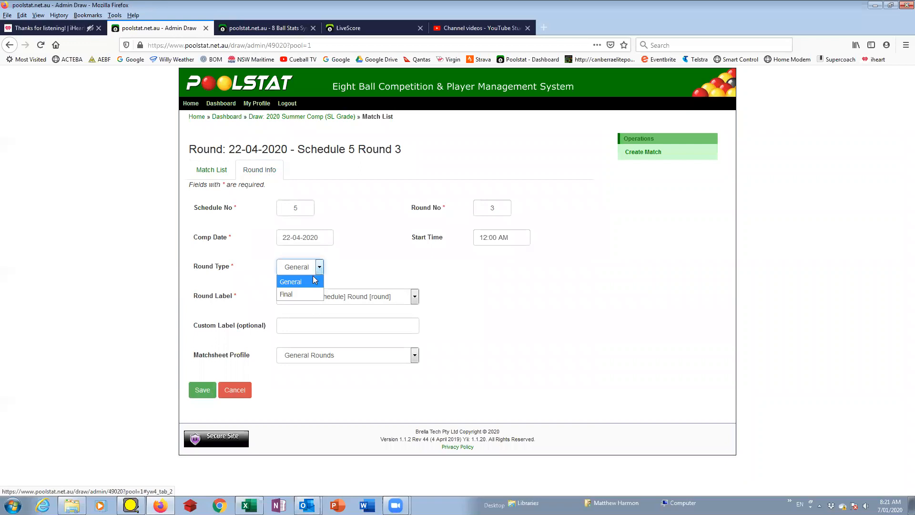
- Open the score sheet templates in the config settings of the 2020 Summer Comp SL grade
{"action": "left_click", "coordinate": [233, 118]}
{"action": "left_click", "coordinate": [227, 117]}
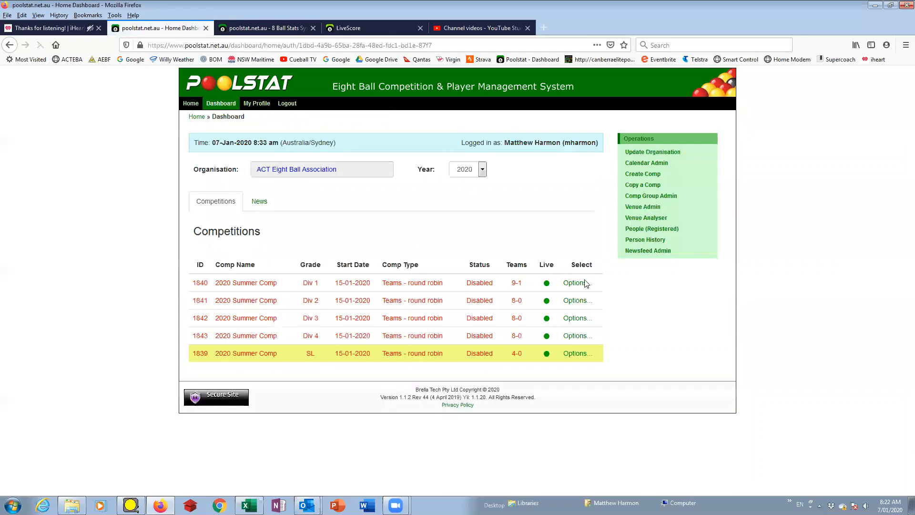
{"action": "left_click", "coordinate": [577, 353]}
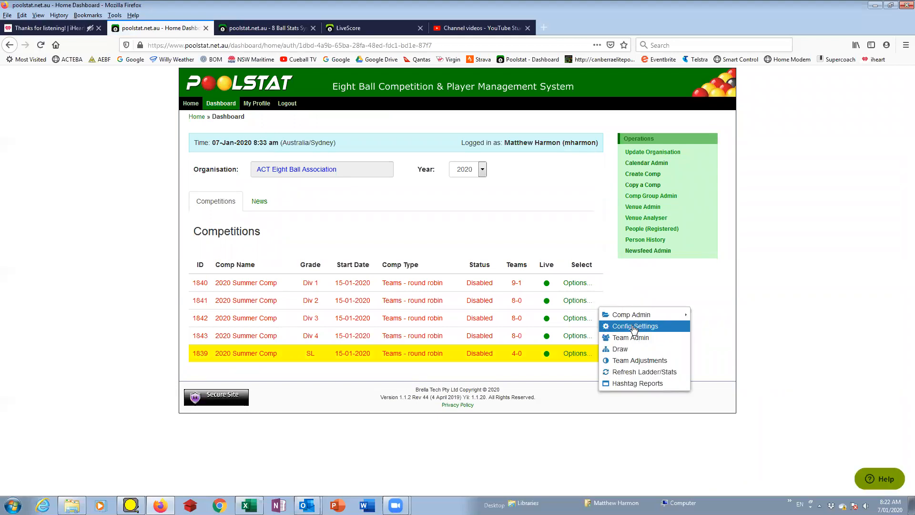
{"action": "left_click", "coordinate": [633, 326]}
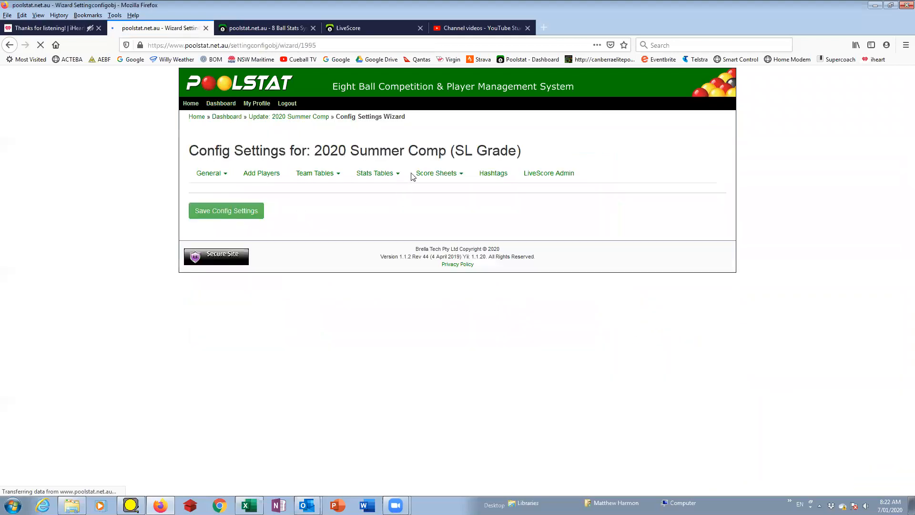
{"action": "left_click", "coordinate": [441, 173]}
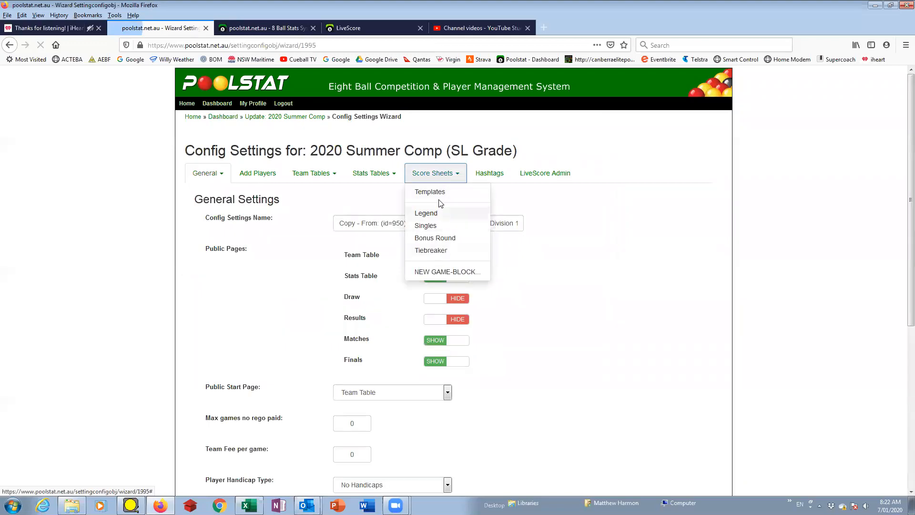
{"action": "left_click", "coordinate": [430, 192]}
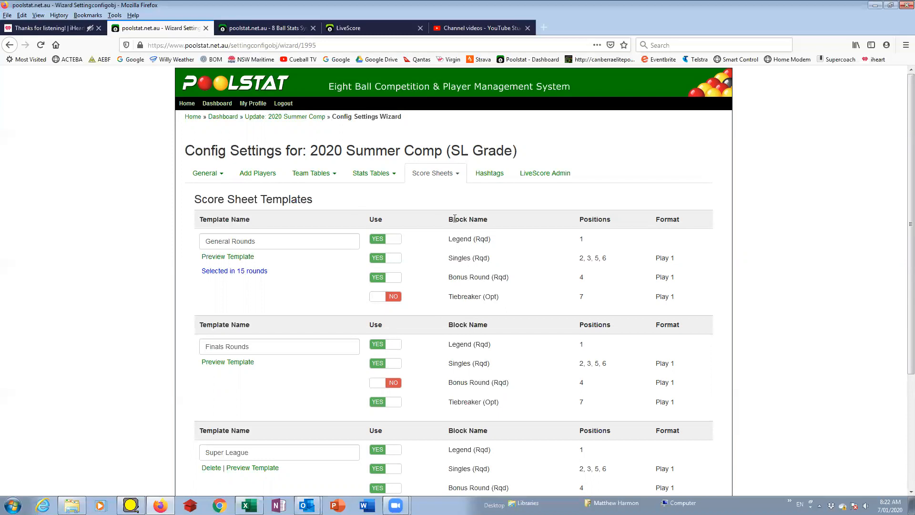
- Switch to the PoolStat PLAY site and log in with the saved username and password
{"action": "left_click", "coordinate": [280, 28]}
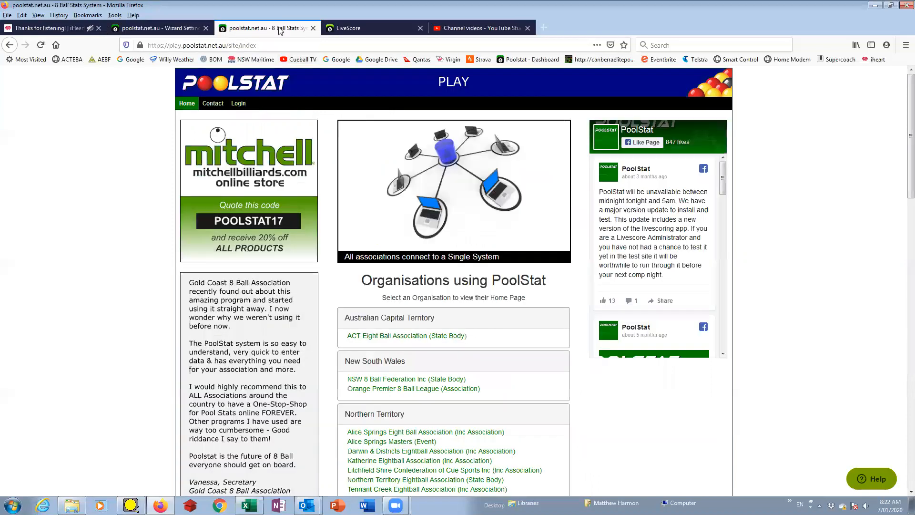
{"action": "left_click", "coordinate": [353, 29]}
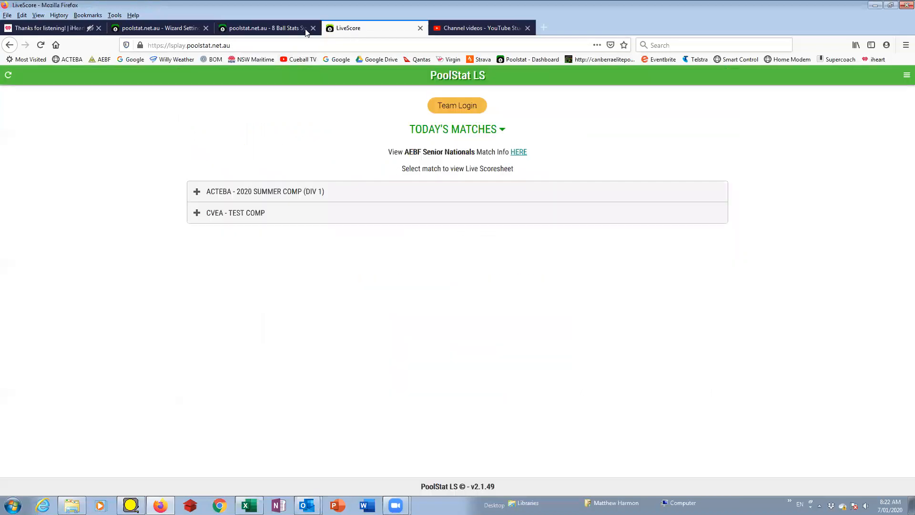
{"action": "left_click", "coordinate": [256, 28]}
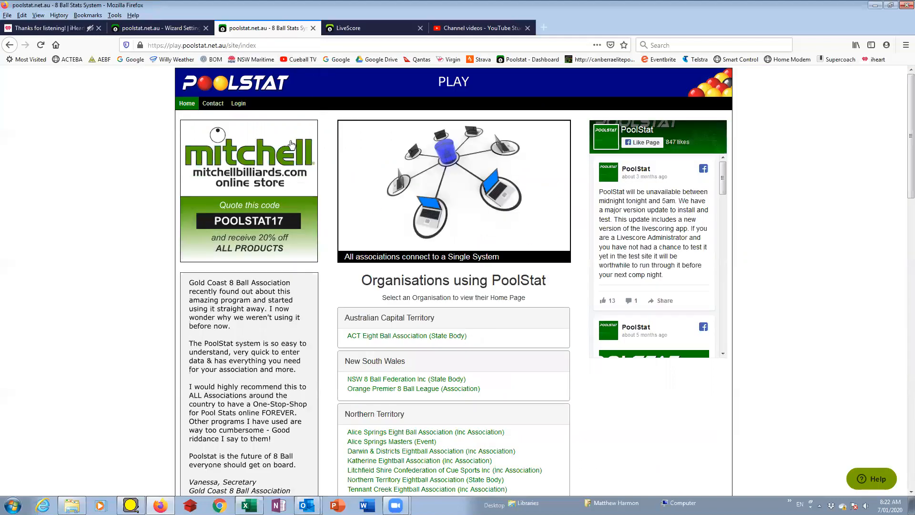
{"action": "left_click", "coordinate": [245, 105]}
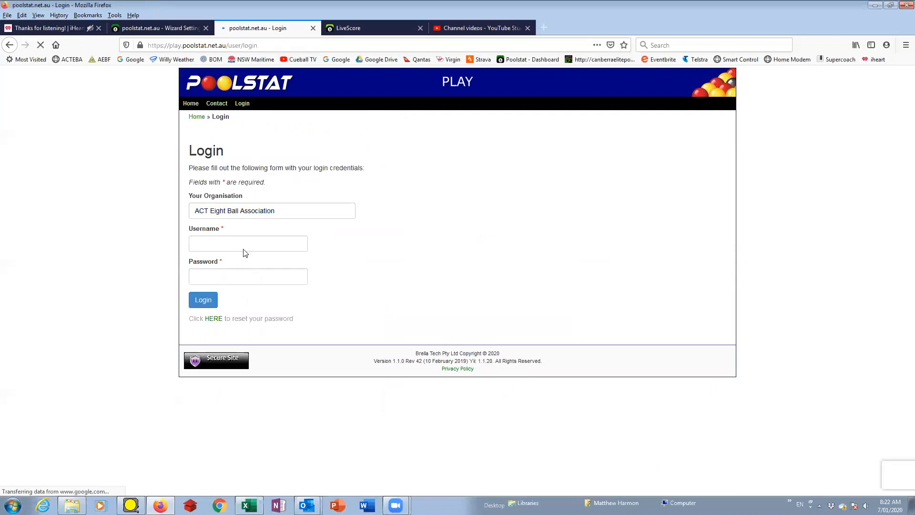
{"action": "left_click", "coordinate": [243, 245]}
{"action": "type", "text": "m"}
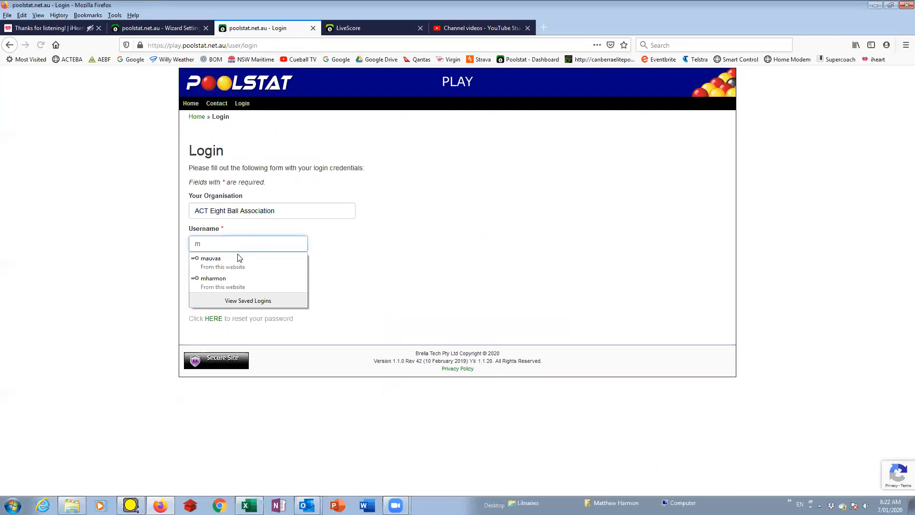
{"action": "left_click", "coordinate": [247, 283]}
{"action": "left_click", "coordinate": [213, 308]}
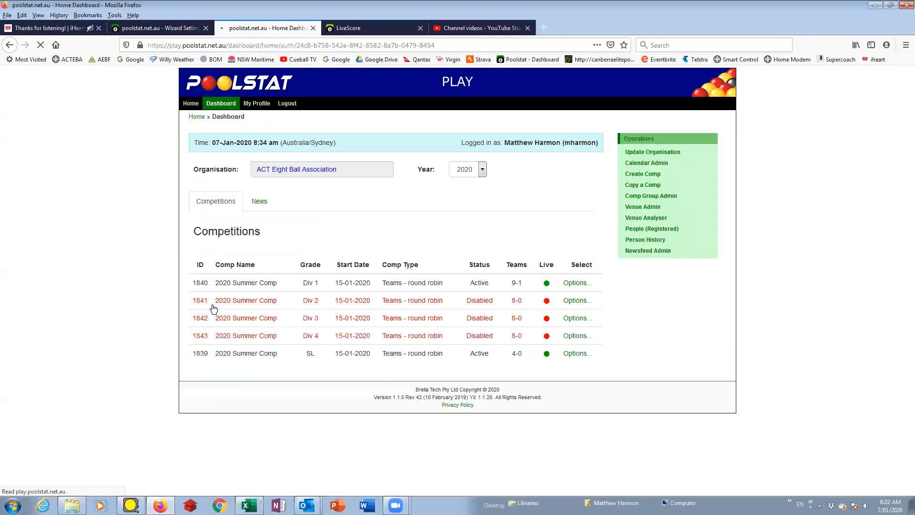
- Open the draw of the 2020 Summer Comp Div 1 on the PLAY site
{"action": "left_click", "coordinate": [577, 317]}
{"action": "left_click", "coordinate": [246, 284]}
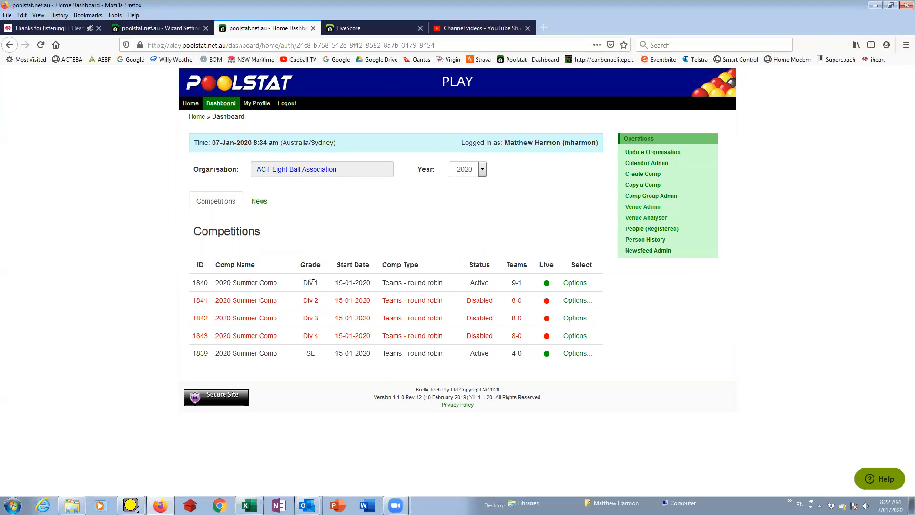
{"action": "left_click", "coordinate": [572, 285]}
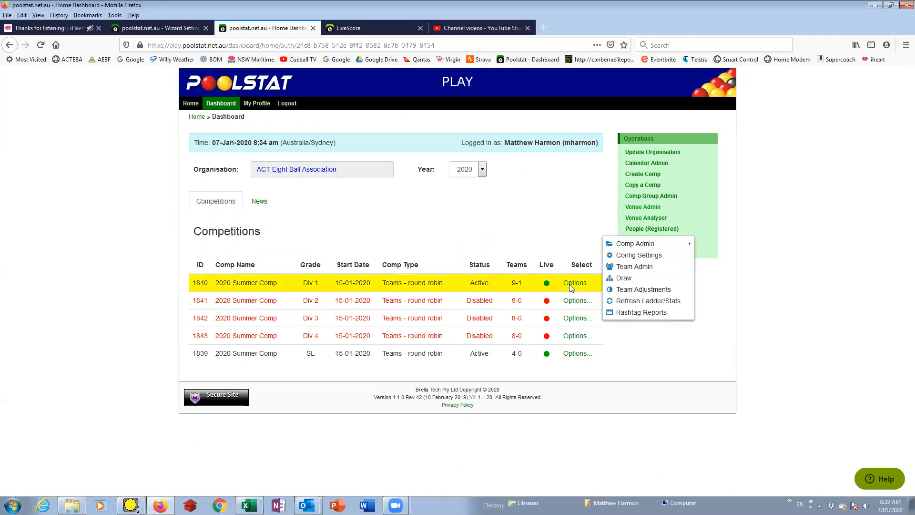
{"action": "left_click", "coordinate": [624, 278]}
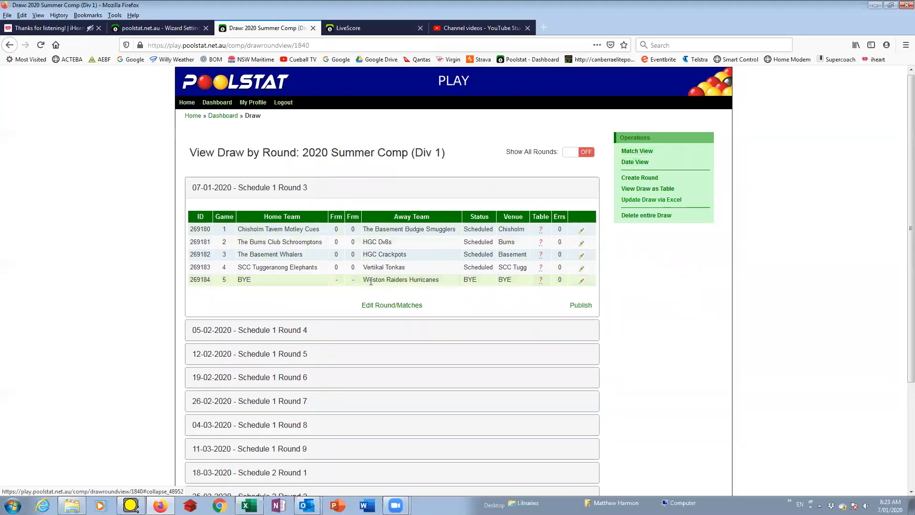
- Show the advanced match list of Schedule 1 Round 3 and copy the first team PIN of the Chisholm Tavern Motley Cues match
{"action": "left_click", "coordinate": [391, 307]}
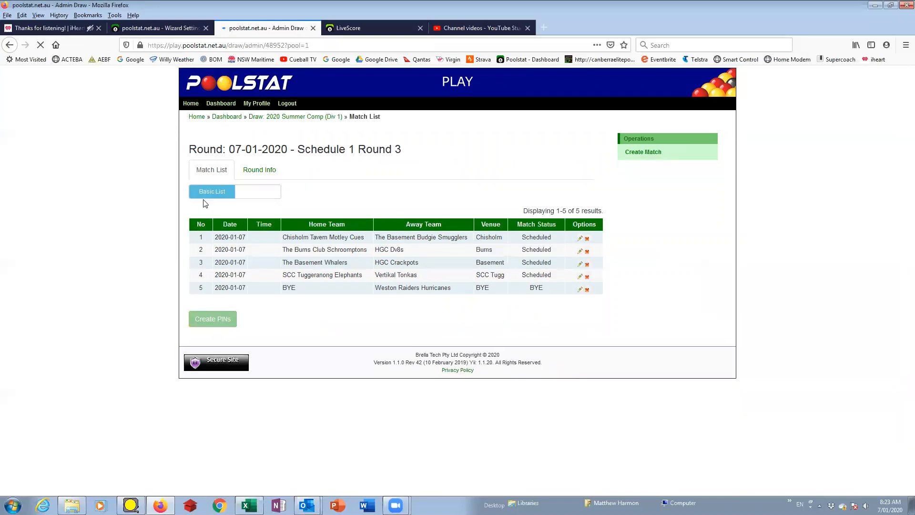
{"action": "left_click", "coordinate": [240, 192]}
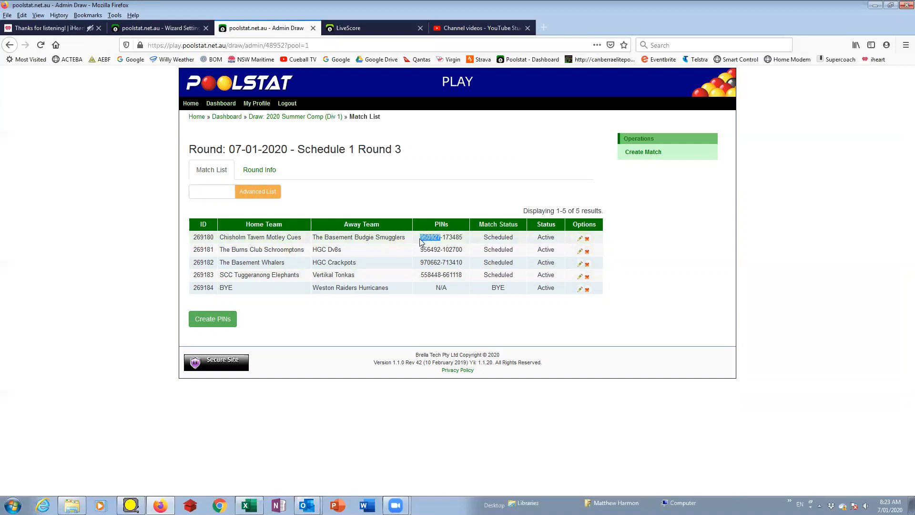
{"action": "right_click", "coordinate": [431, 238]}
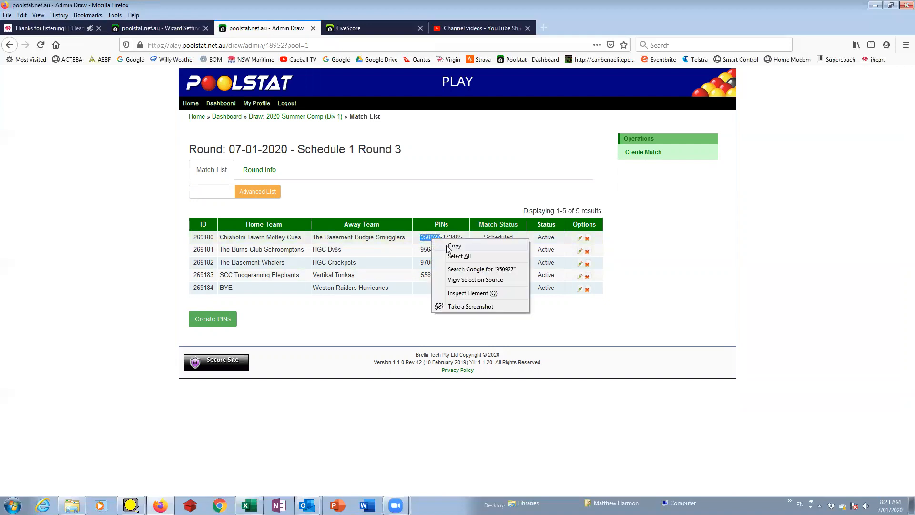
{"action": "left_click", "coordinate": [450, 246]}
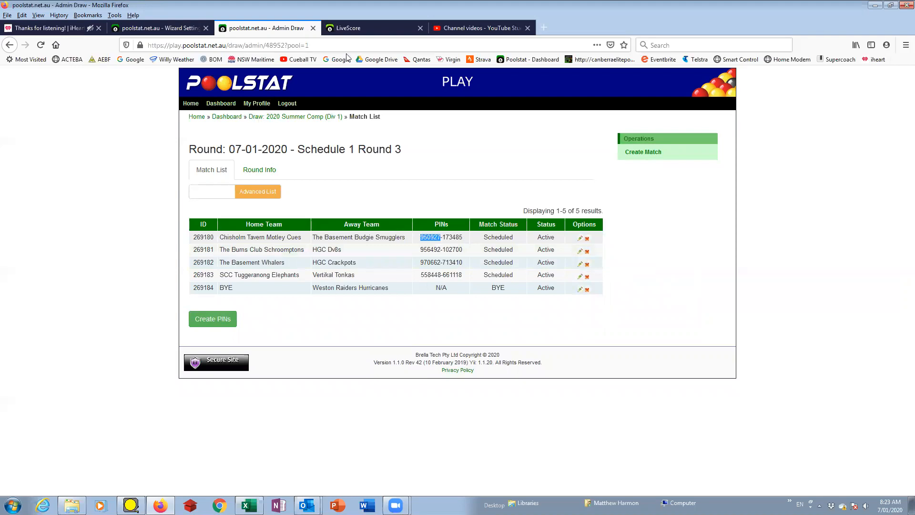
- Switch to LiveScore and log in to the team account with the copied team PIN, declining to save the password
{"action": "left_click", "coordinate": [357, 29]}
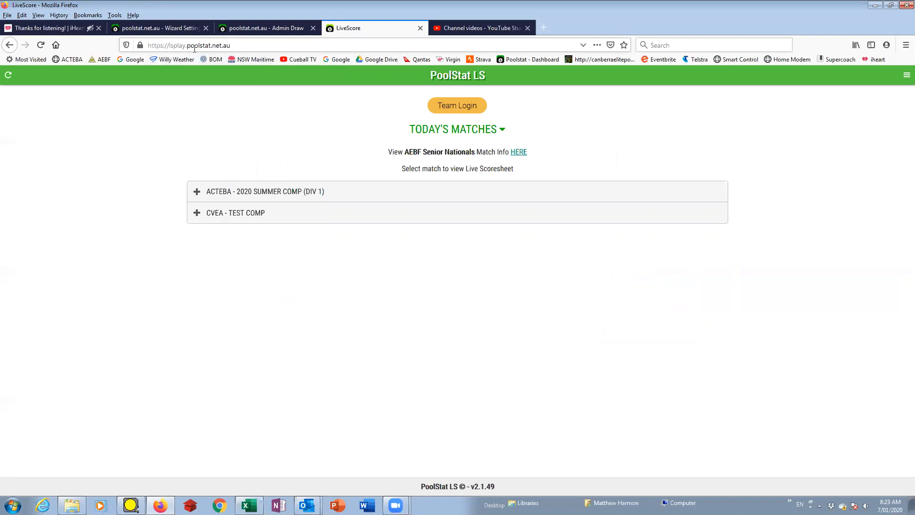
{"action": "left_click", "coordinate": [457, 106]}
{"action": "right_click", "coordinate": [445, 280]}
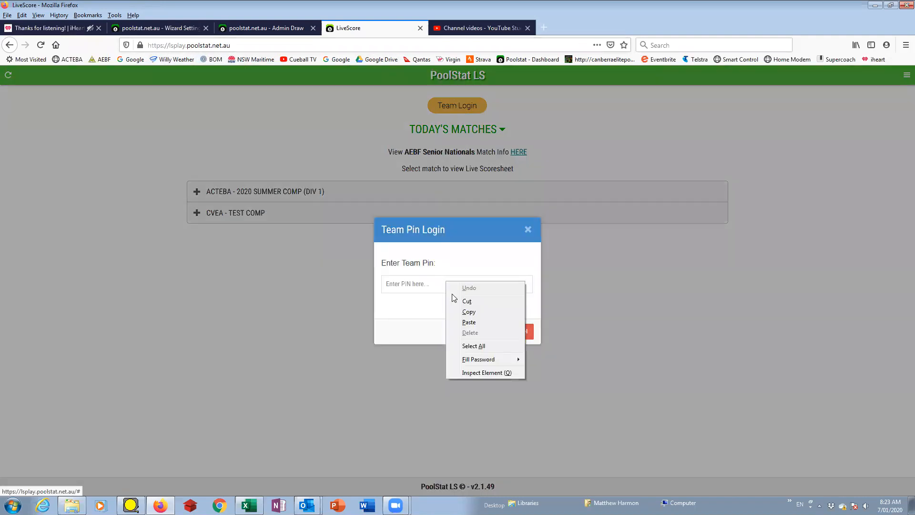
{"action": "left_click", "coordinate": [472, 310]}
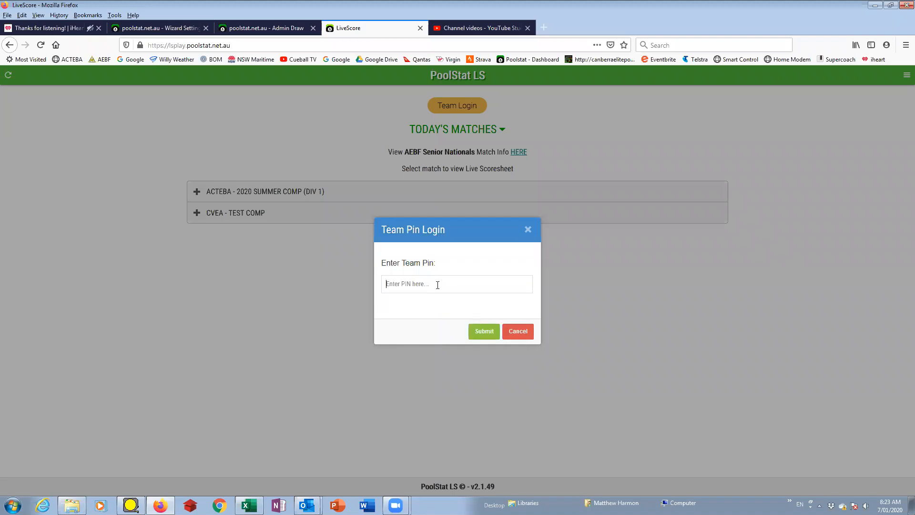
{"action": "right_click", "coordinate": [437, 285]}
{"action": "left_click", "coordinate": [469, 320]}
{"action": "left_click", "coordinate": [482, 331]}
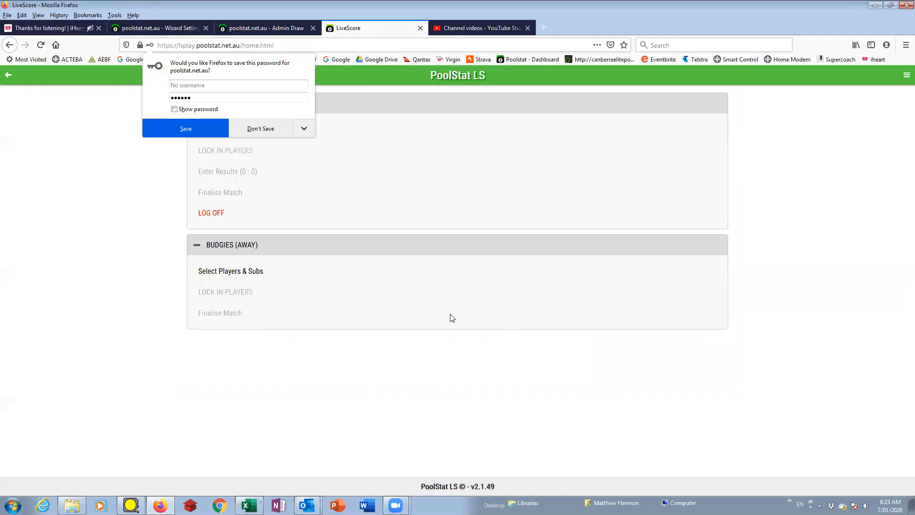
{"action": "left_click", "coordinate": [261, 130]}
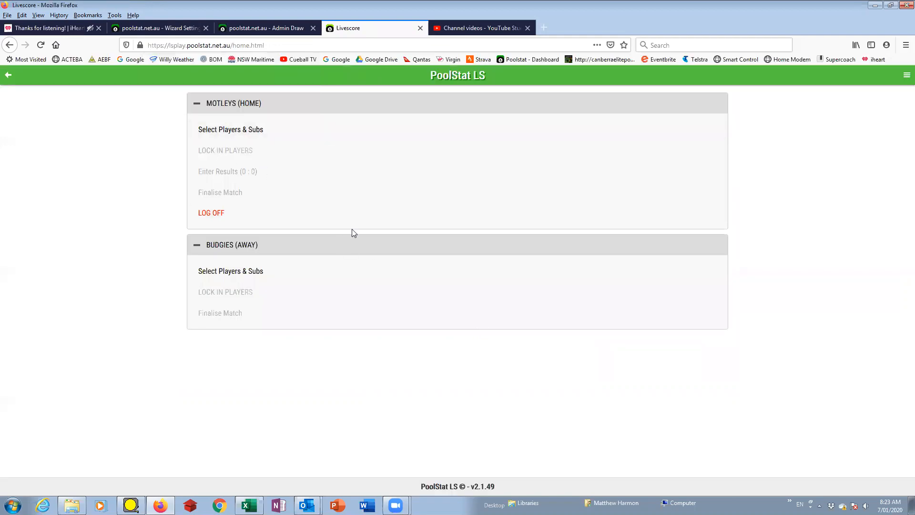
- Select all seven listed Motleys players, with the fifth-listed player last as the substitute, then save the legend and return to the main page
{"action": "left_click", "coordinate": [228, 130]}
{"action": "left_click", "coordinate": [249, 202]}
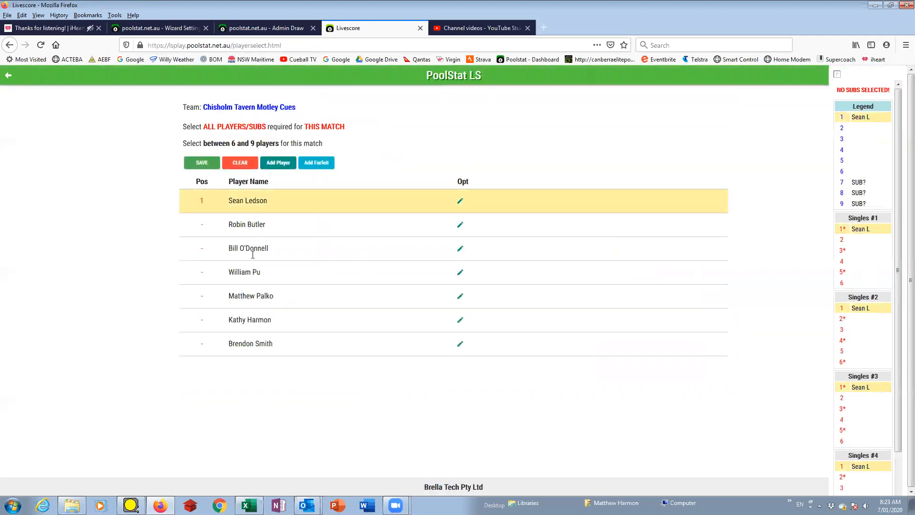
{"action": "left_click", "coordinate": [249, 225]}
{"action": "left_click", "coordinate": [256, 258]}
{"action": "left_click", "coordinate": [260, 272]}
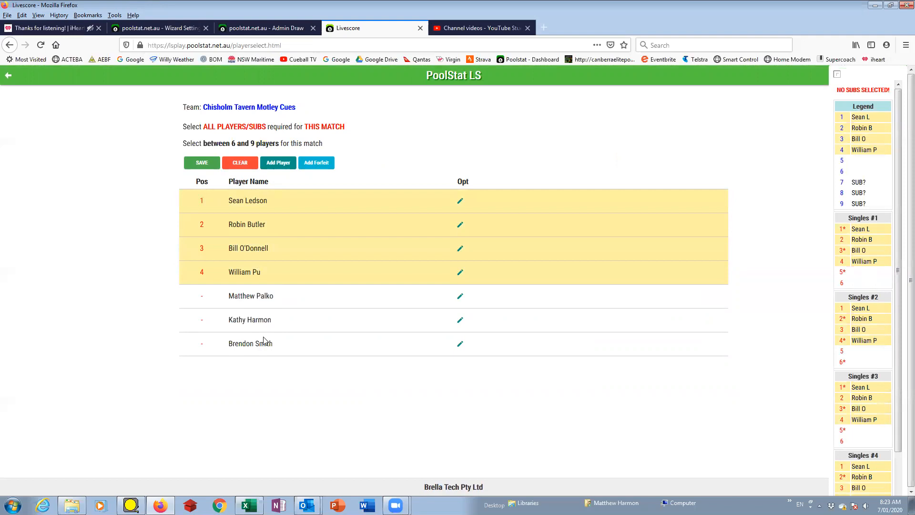
{"action": "left_click", "coordinate": [257, 341]}
{"action": "left_click", "coordinate": [261, 327]}
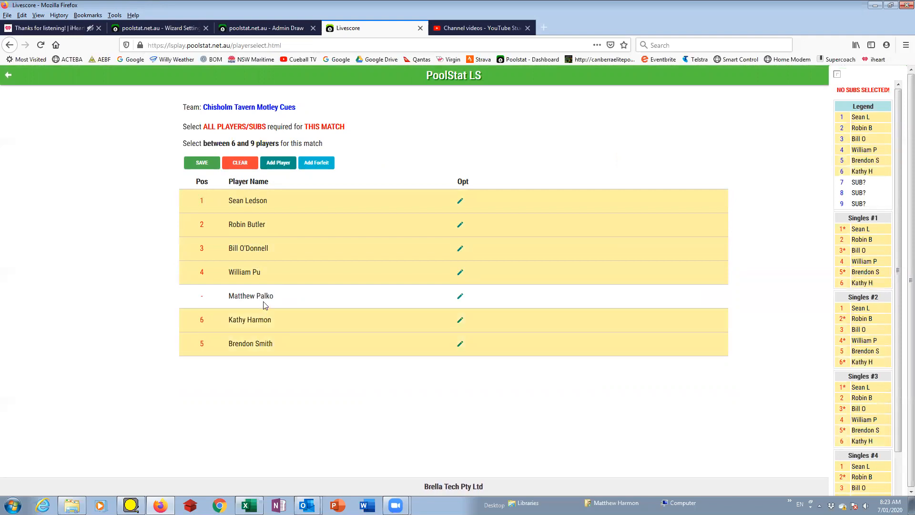
{"action": "left_click", "coordinate": [265, 298]}
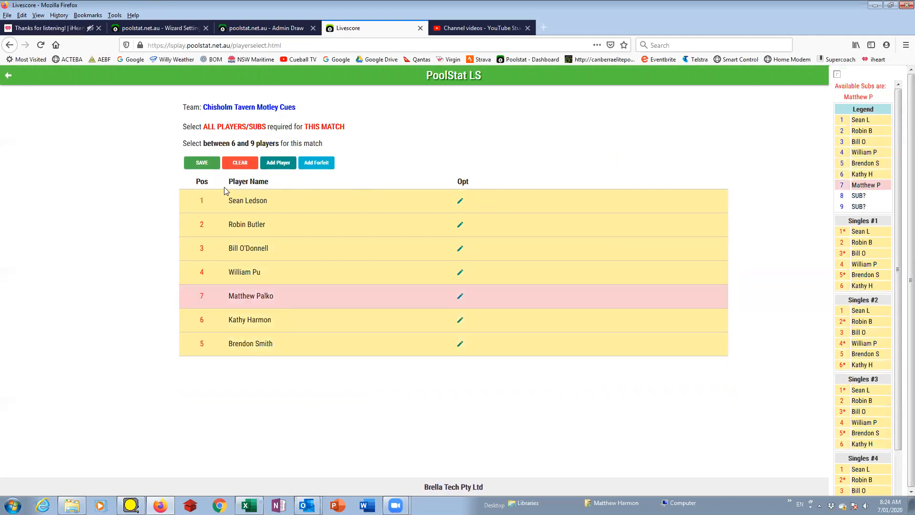
{"action": "left_click", "coordinate": [210, 166]}
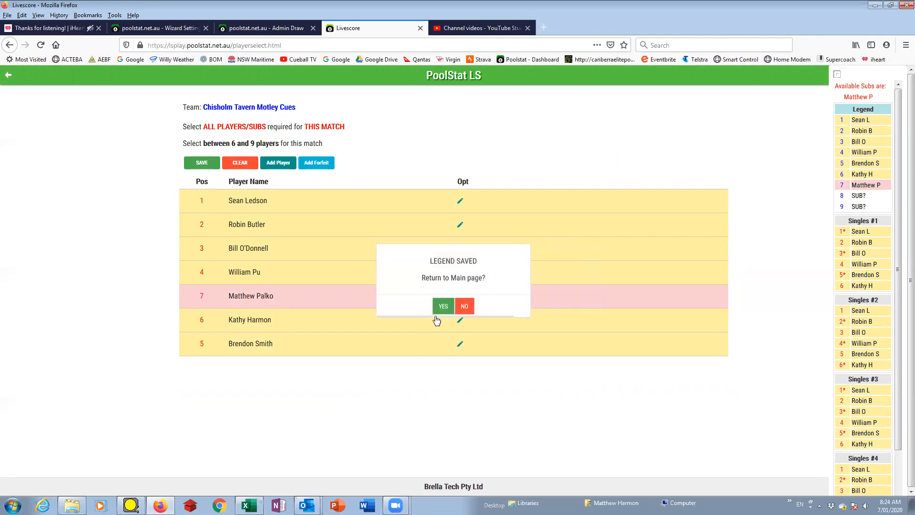
{"action": "left_click", "coordinate": [443, 306]}
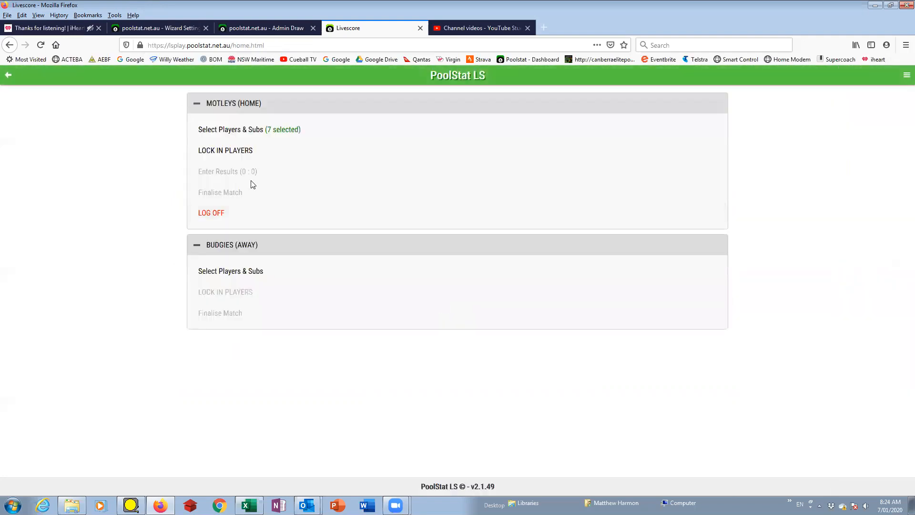
- Lock in the Motleys players, confirming the 6 starting players and 1 sub
{"action": "left_click", "coordinate": [238, 150]}
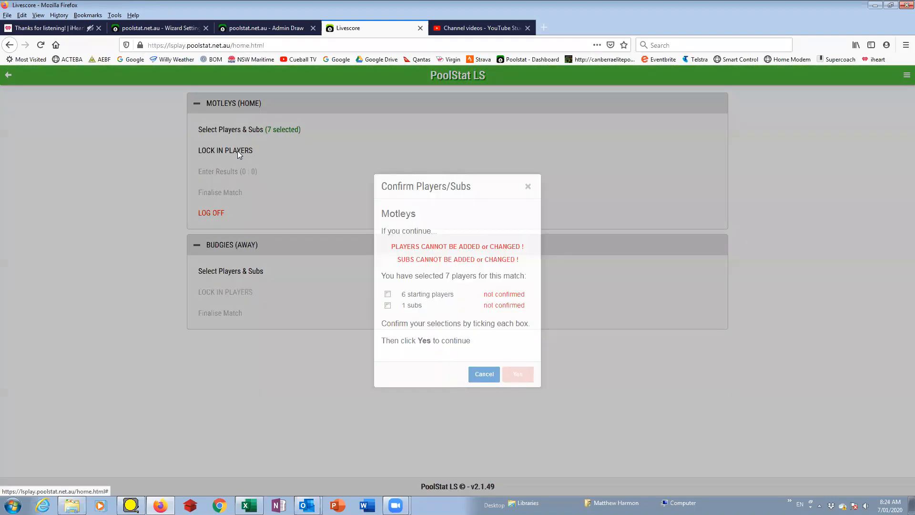
{"action": "left_click", "coordinate": [387, 305]}
{"action": "left_click", "coordinate": [388, 294]}
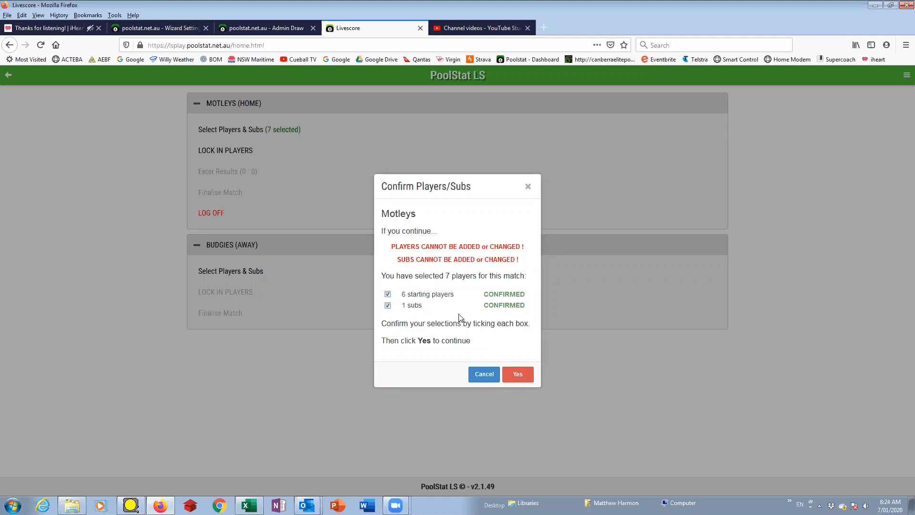
{"action": "left_click", "coordinate": [519, 378]}
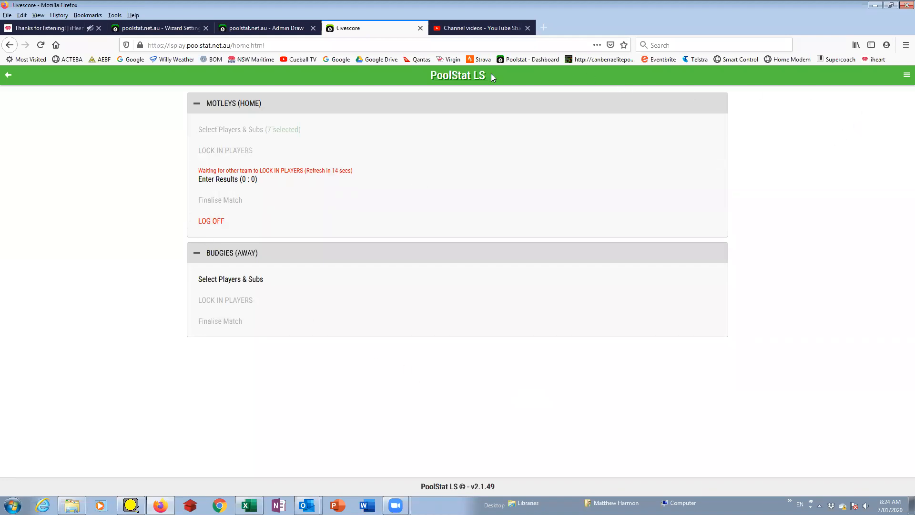
- Log in as admin with the admin password to view the Unlock Players options, and close them without unlocking a team
{"action": "left_click", "coordinate": [905, 76]}
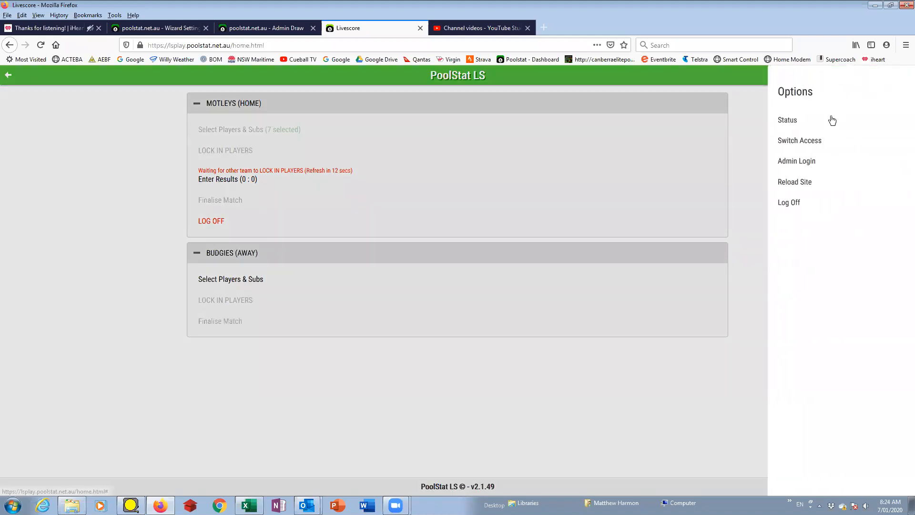
{"action": "left_click", "coordinate": [814, 163]}
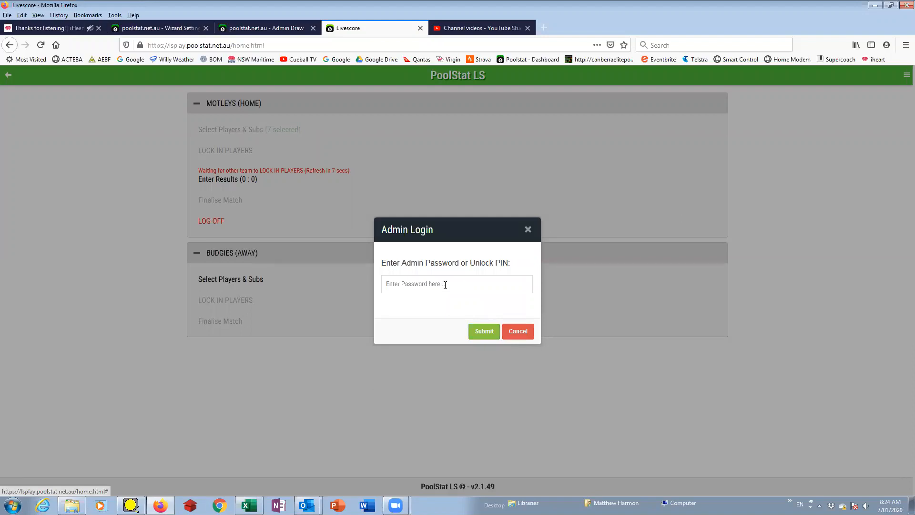
{"action": "left_click", "coordinate": [445, 285]}
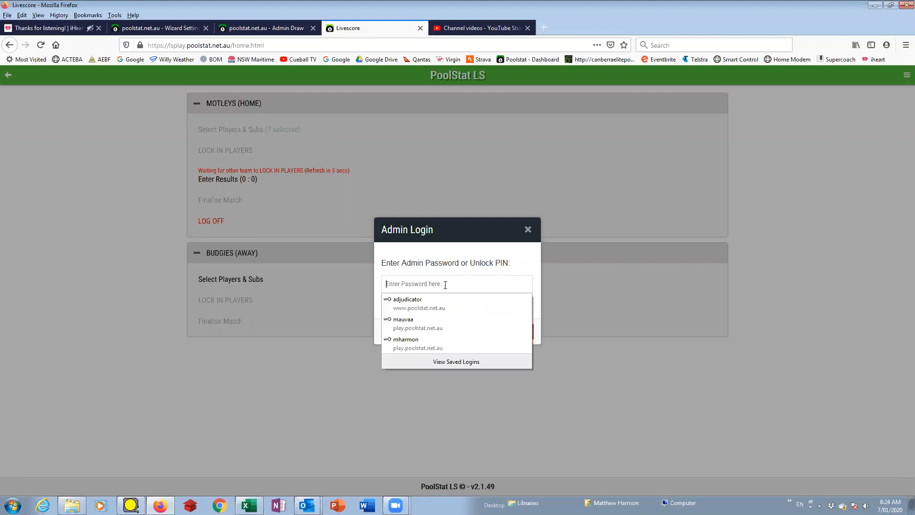
{"action": "type", "text": "•"}
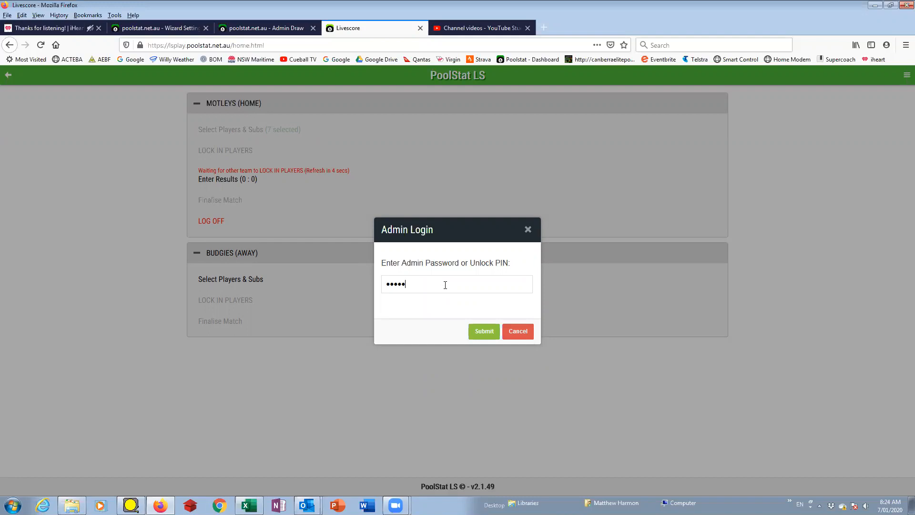
{"action": "left_click", "coordinate": [491, 336]}
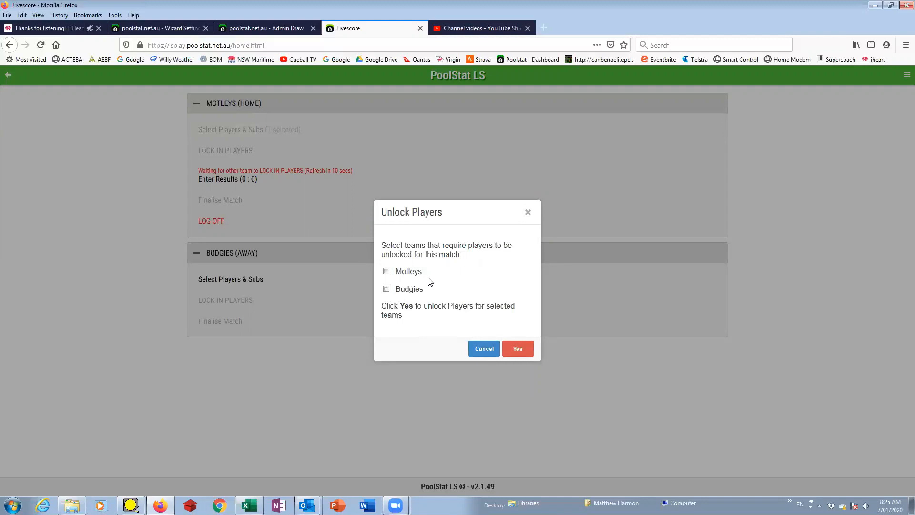
{"action": "left_click", "coordinate": [528, 212]}
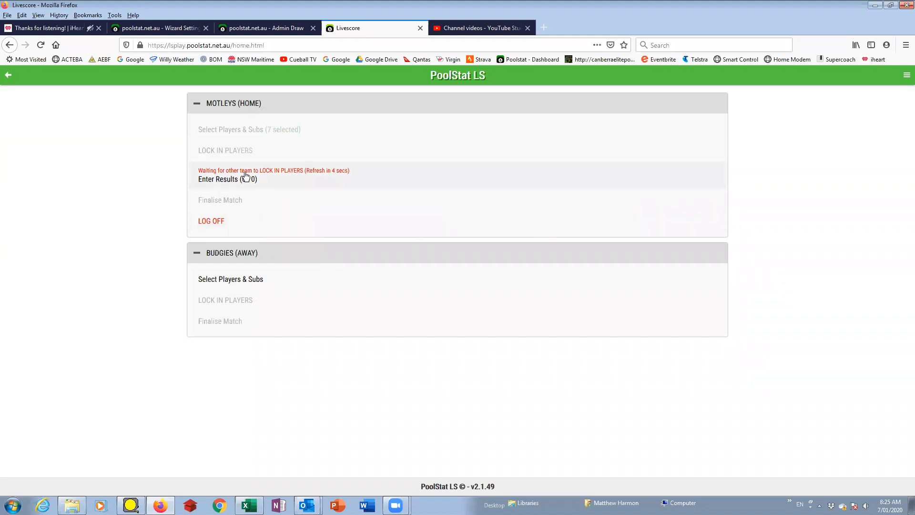
- Select all eight listed Budgies players, with the last two as substitutes, then save the legend and return to the main page
{"action": "left_click", "coordinate": [241, 282]}
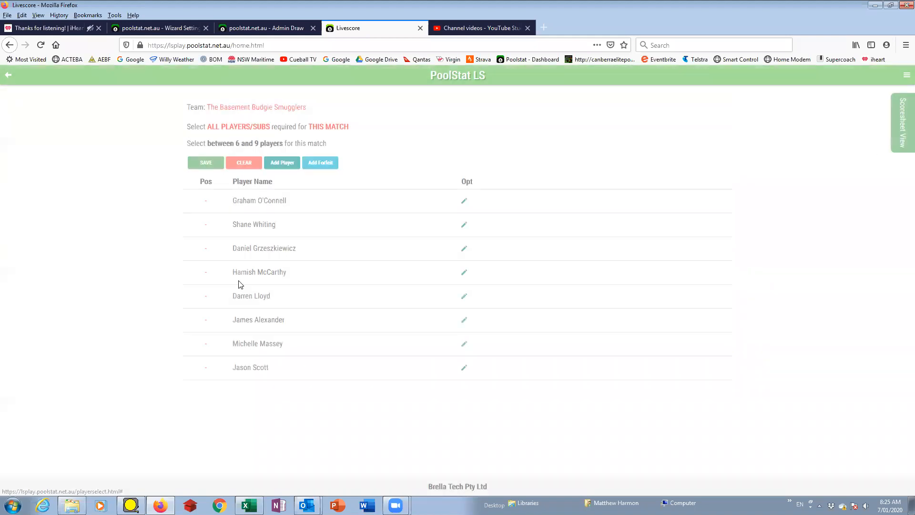
{"action": "left_click", "coordinate": [280, 211]}
{"action": "left_click", "coordinate": [288, 272]}
{"action": "left_click", "coordinate": [282, 243]}
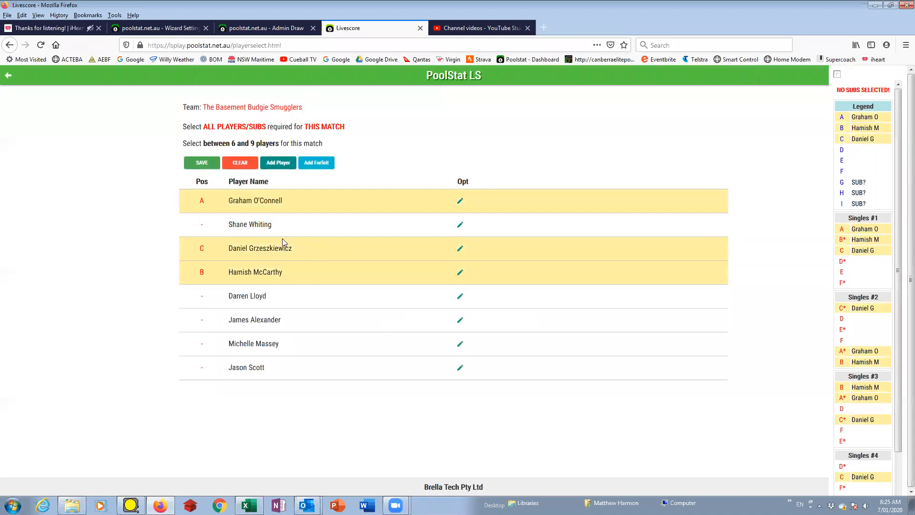
{"action": "left_click", "coordinate": [282, 232]}
{"action": "left_click", "coordinate": [290, 297]}
{"action": "left_click", "coordinate": [292, 321]}
{"action": "left_click", "coordinate": [292, 344]}
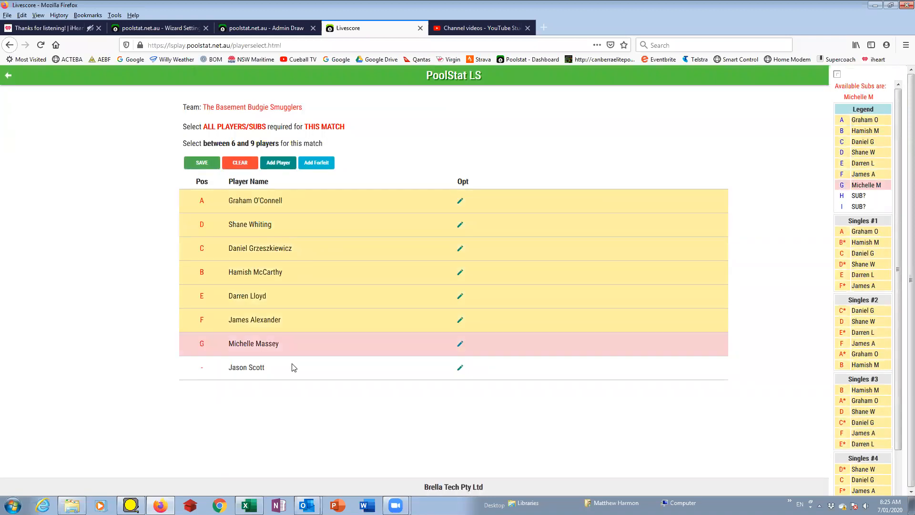
{"action": "left_click", "coordinate": [292, 368]}
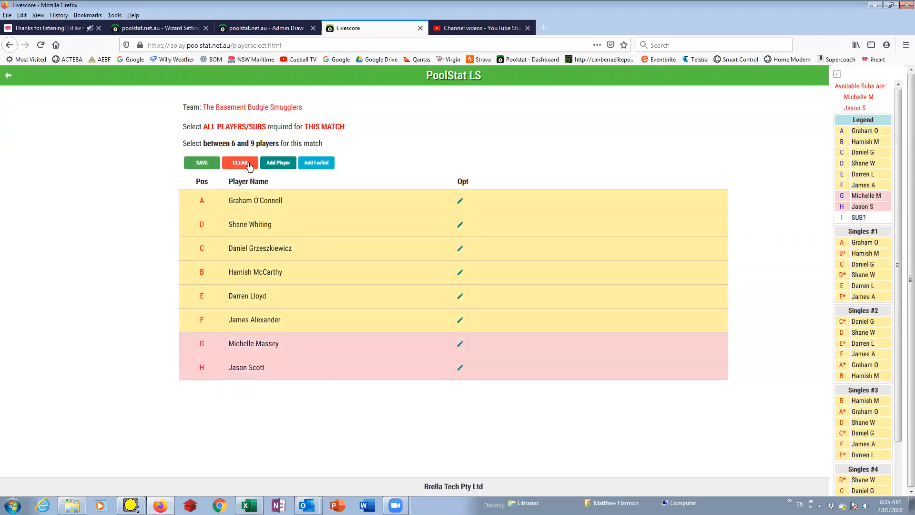
{"action": "left_click", "coordinate": [203, 164]}
{"action": "left_click", "coordinate": [442, 306]}
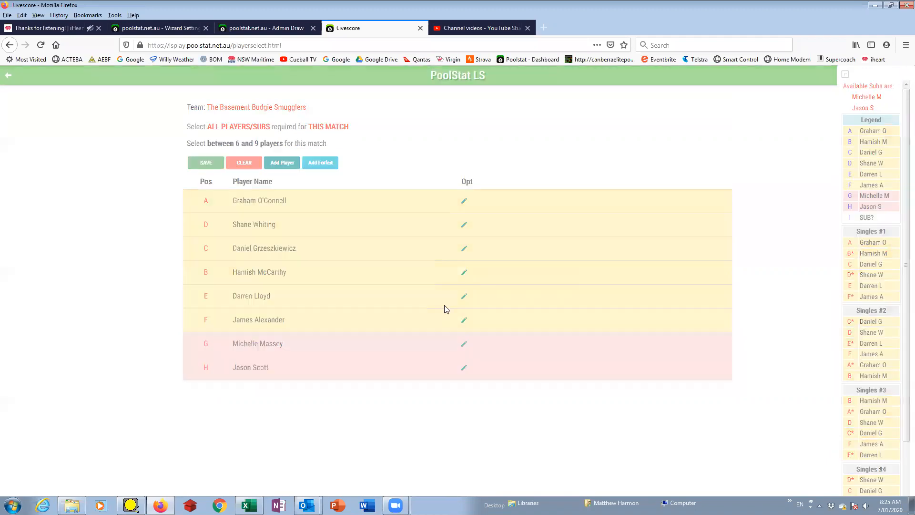
- Lock in the Budgies players, confirming the 6 starting players and 2 subs
{"action": "left_click", "coordinate": [250, 299]}
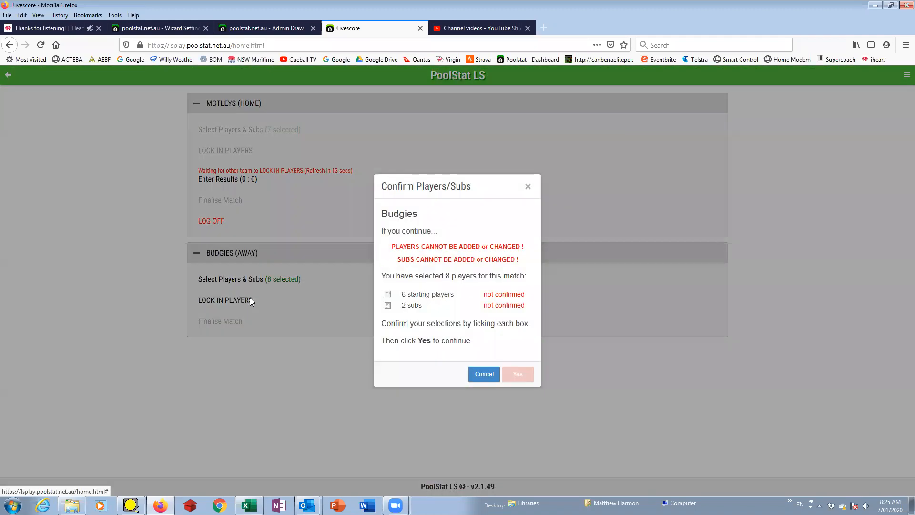
{"action": "left_click", "coordinate": [387, 293]}
{"action": "left_click", "coordinate": [387, 305]}
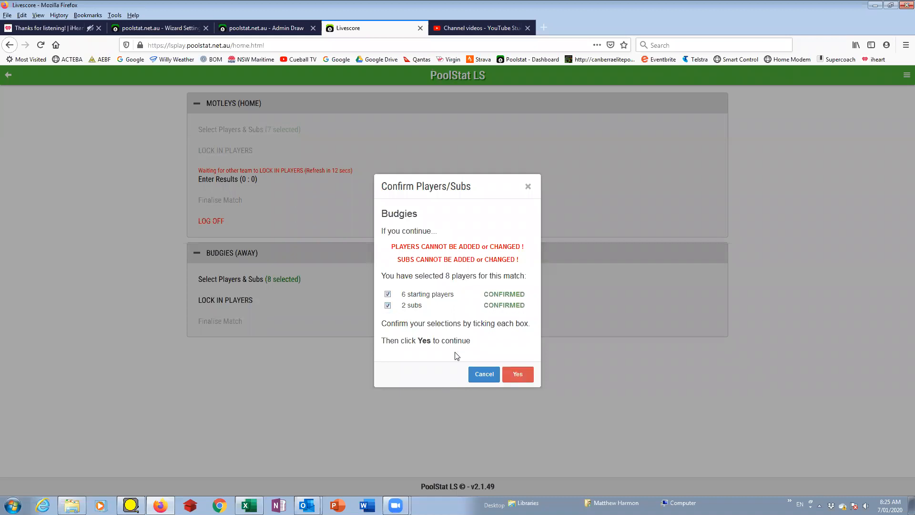
{"action": "left_click", "coordinate": [519, 375]}
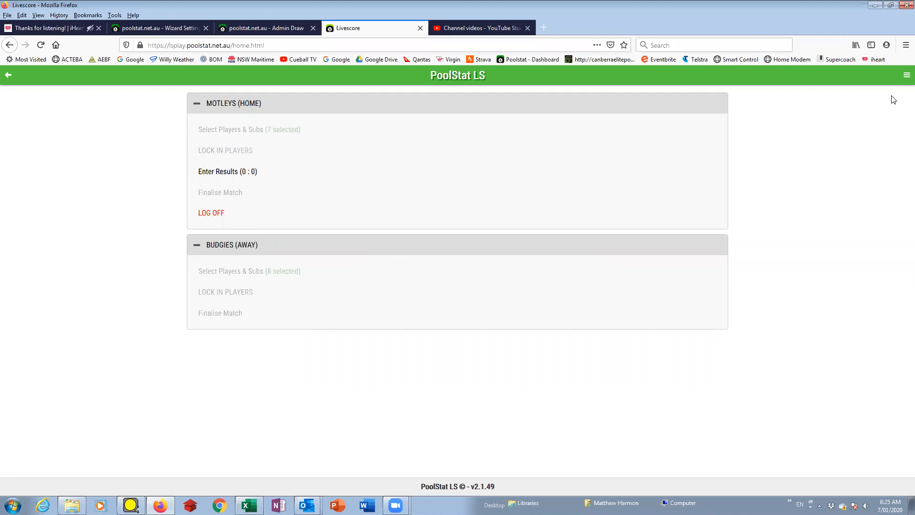
- Open the match results score sheet and examine its legend and the player pairings in Singles #1 to #4
{"action": "left_click", "coordinate": [251, 178]}
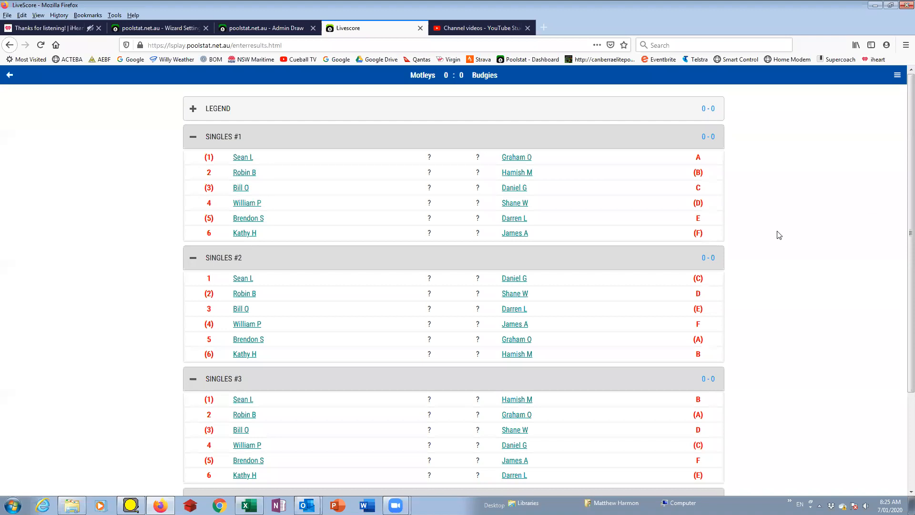
{"action": "scroll", "coordinate": [777, 236], "scroll_direction": "down", "scroll_amount": 4}
{"action": "scroll", "coordinate": [424, 338], "scroll_direction": "up", "scroll_amount": 2}
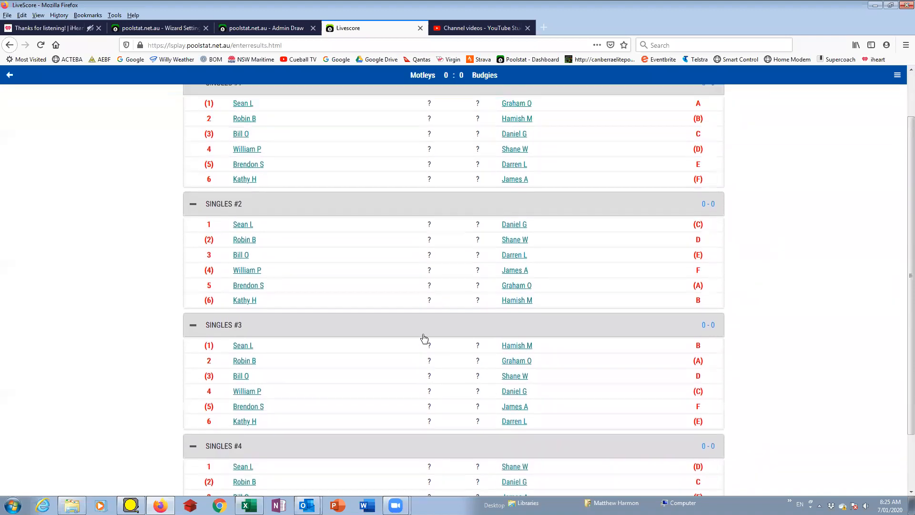
{"action": "scroll", "coordinate": [424, 338], "scroll_direction": "up", "scroll_amount": 2}
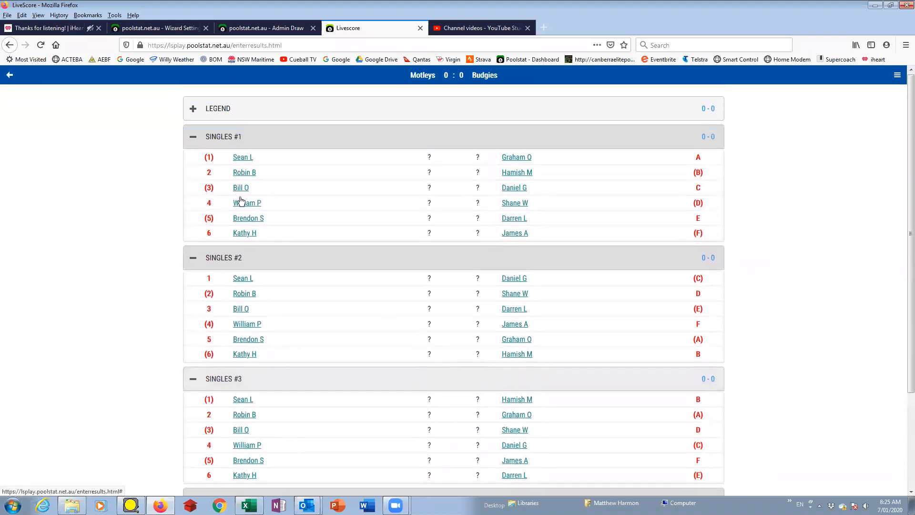
{"action": "left_click", "coordinate": [193, 110]}
{"action": "left_click", "coordinate": [196, 115]}
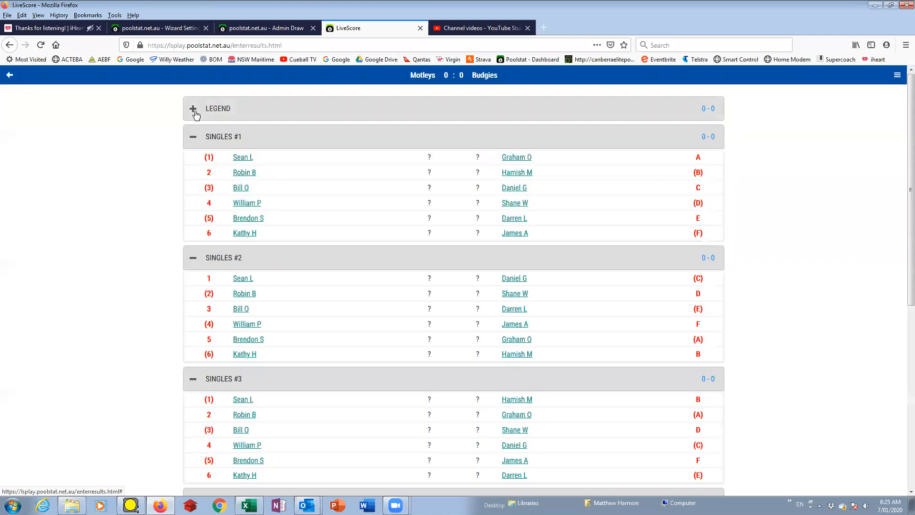
{"action": "scroll", "coordinate": [292, 284], "scroll_direction": "down", "scroll_amount": 2}
{"action": "scroll", "coordinate": [292, 285], "scroll_direction": "down", "scroll_amount": 3}
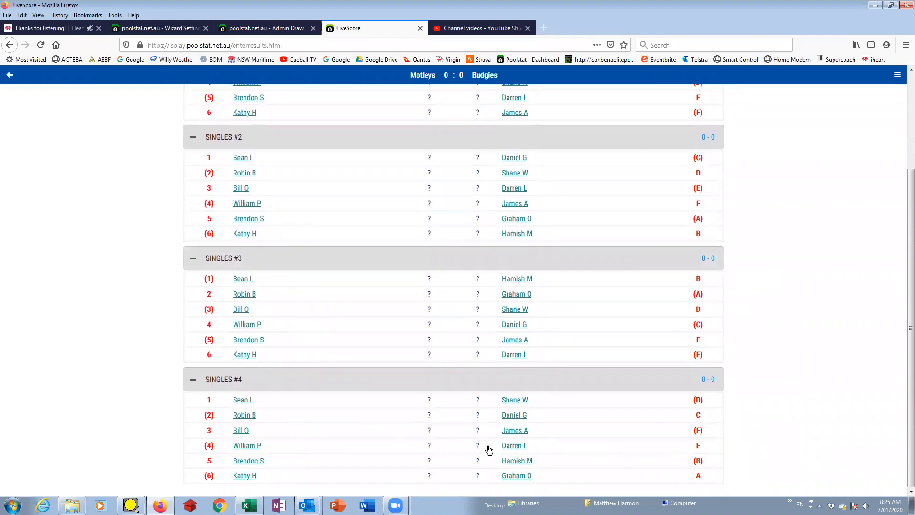
{"action": "scroll", "coordinate": [293, 407], "scroll_direction": "up", "scroll_amount": 2}
{"action": "scroll", "coordinate": [294, 405], "scroll_direction": "up", "scroll_amount": 2}
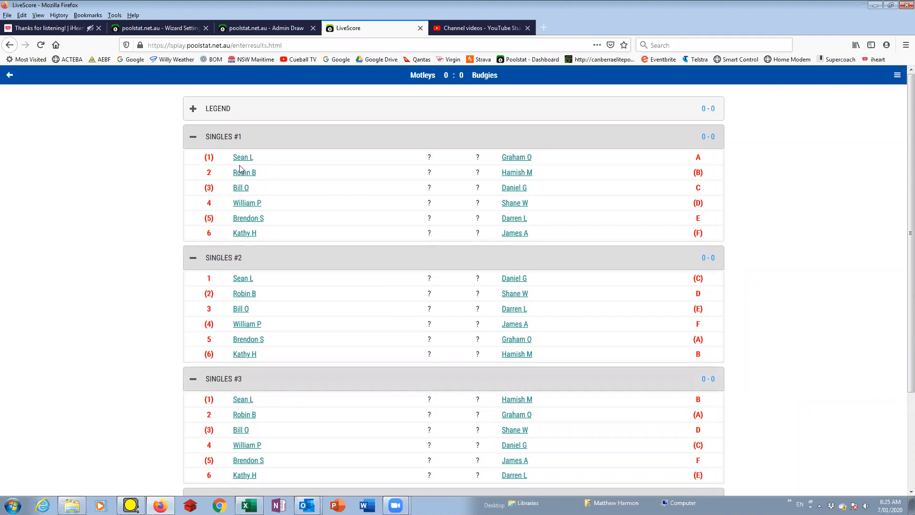
{"action": "scroll", "coordinate": [339, 364], "scroll_direction": "down", "scroll_amount": 5}
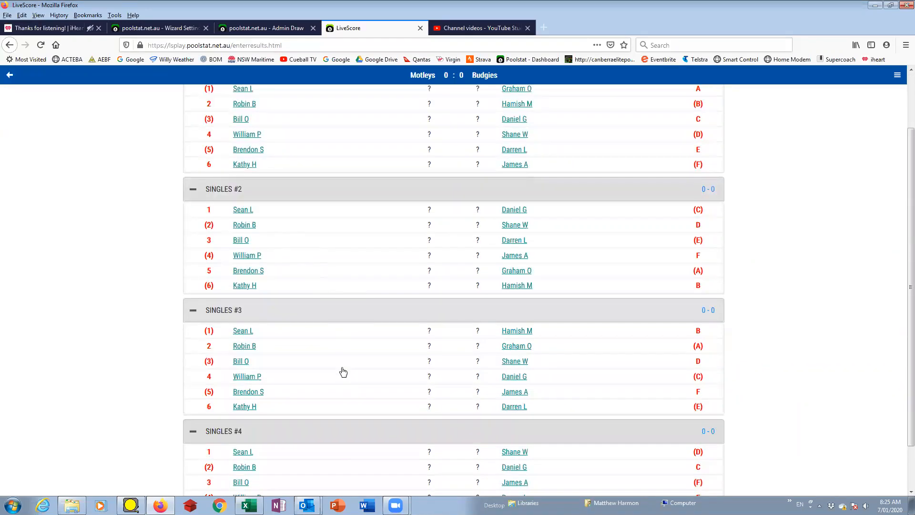
- Leave the Motleys versus Budgies score sheet by logging off from LiveScore
{"action": "scroll", "coordinate": [342, 367], "scroll_direction": "up", "scroll_amount": 5}
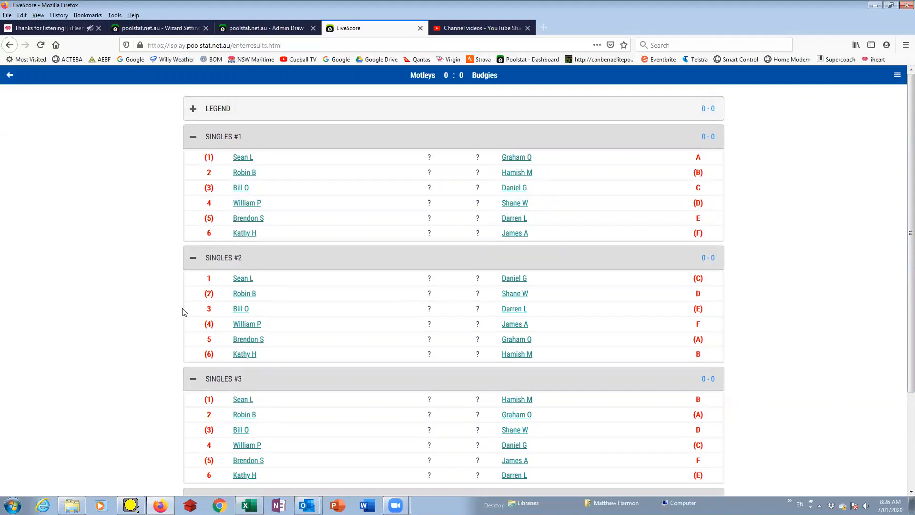
{"action": "left_click", "coordinate": [897, 75]}
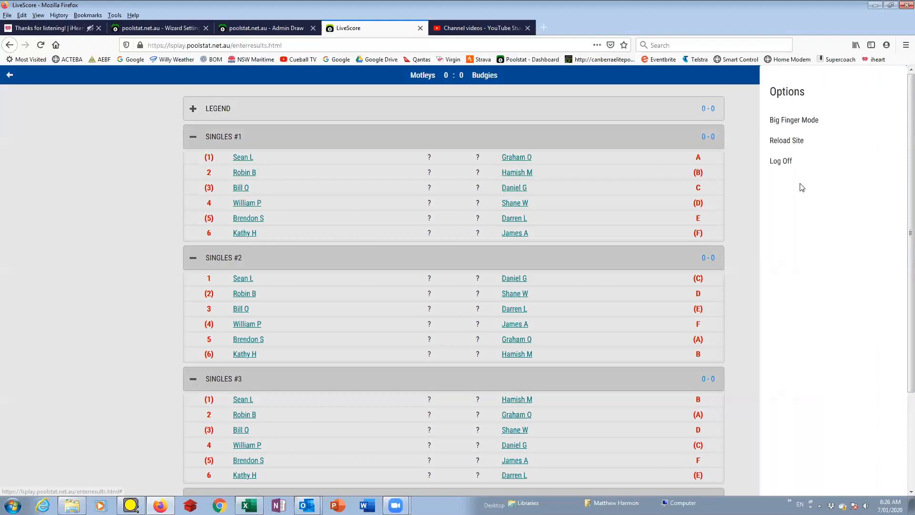
{"action": "left_click", "coordinate": [781, 162]}
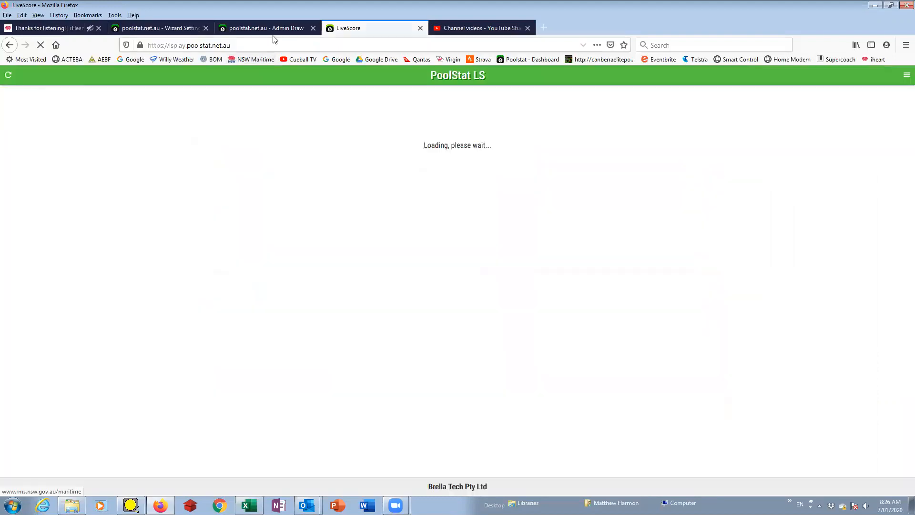
{"action": "left_click", "coordinate": [274, 30]}
{"action": "left_click", "coordinate": [344, 30]}
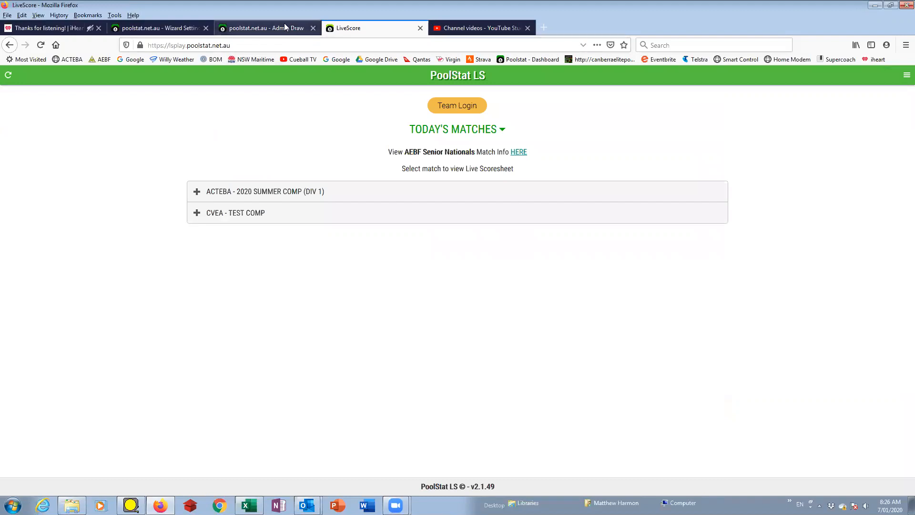
- In PoolStat's 2020 Summer Comp (Div 1) draw, save the Schedule 1 Round 3 information with the General Rounds matchsheet profile
{"action": "left_click", "coordinate": [284, 28]}
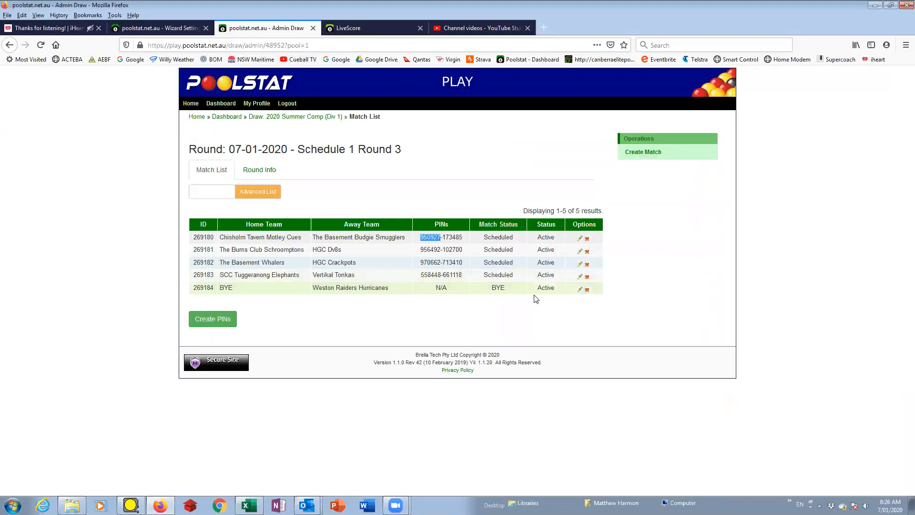
{"action": "left_click", "coordinate": [270, 118]}
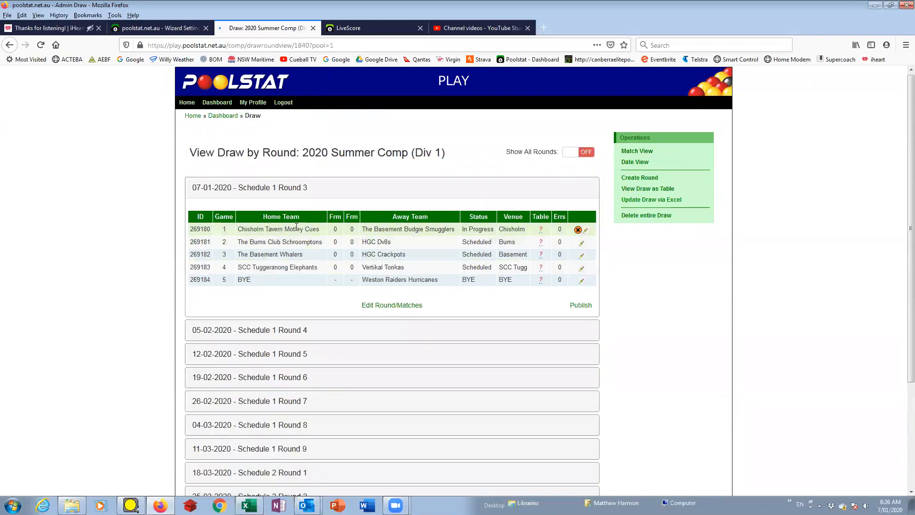
{"action": "left_click", "coordinate": [396, 305]}
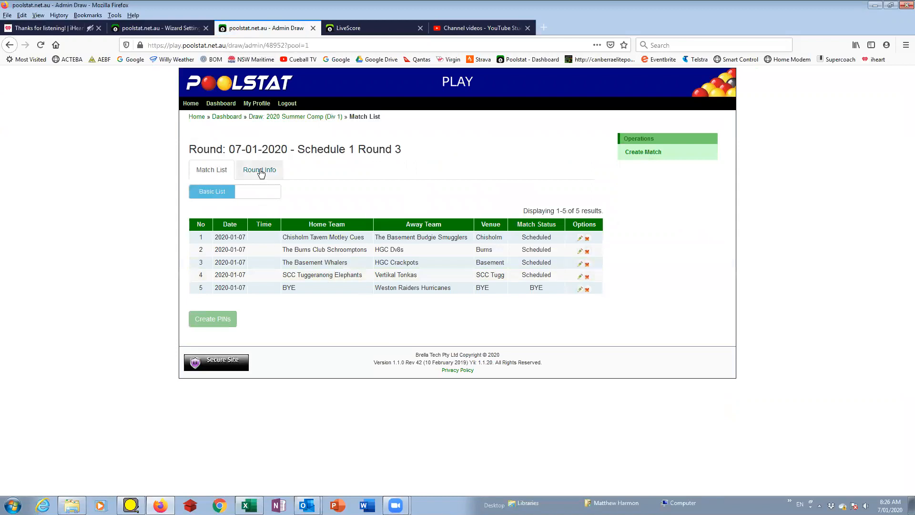
{"action": "left_click", "coordinate": [262, 173]}
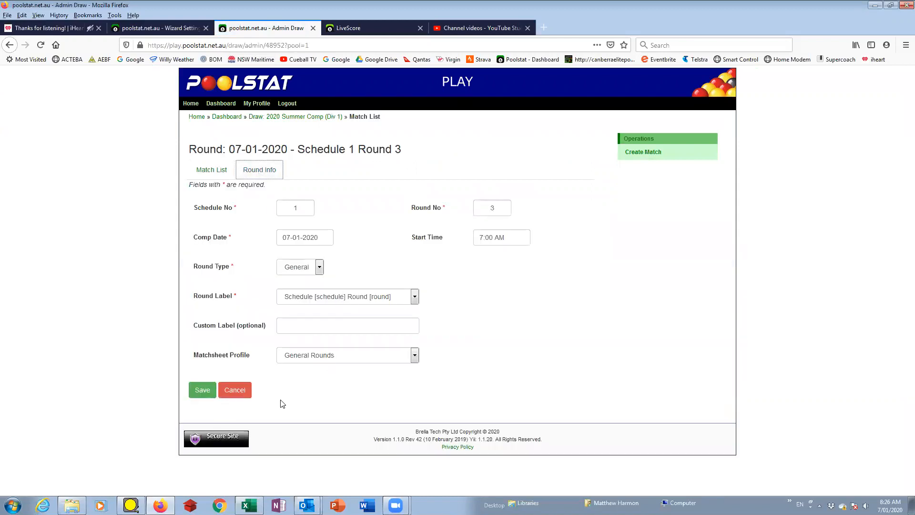
{"action": "left_click", "coordinate": [238, 397]}
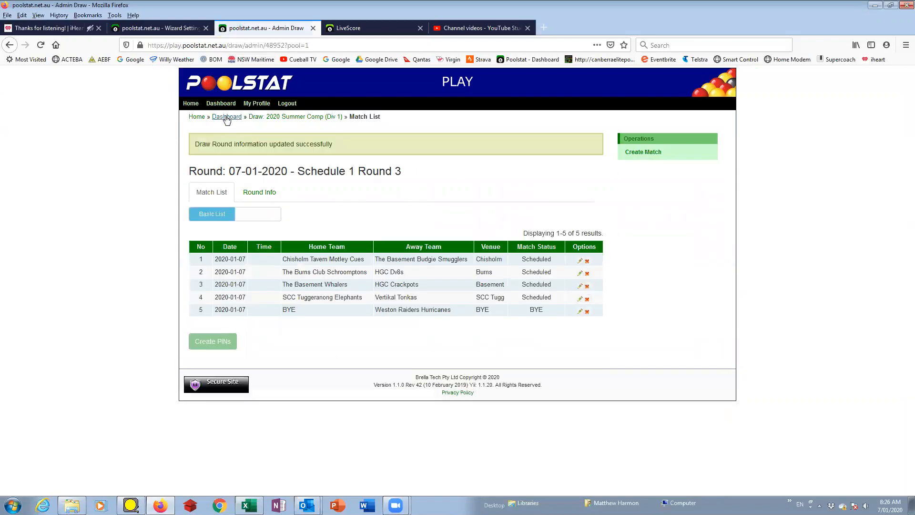
- Enable the Bonus Round block in the Div 1 General Rounds score sheet template, save the config settings, and reopen the templates to check it
{"action": "left_click", "coordinate": [226, 117]}
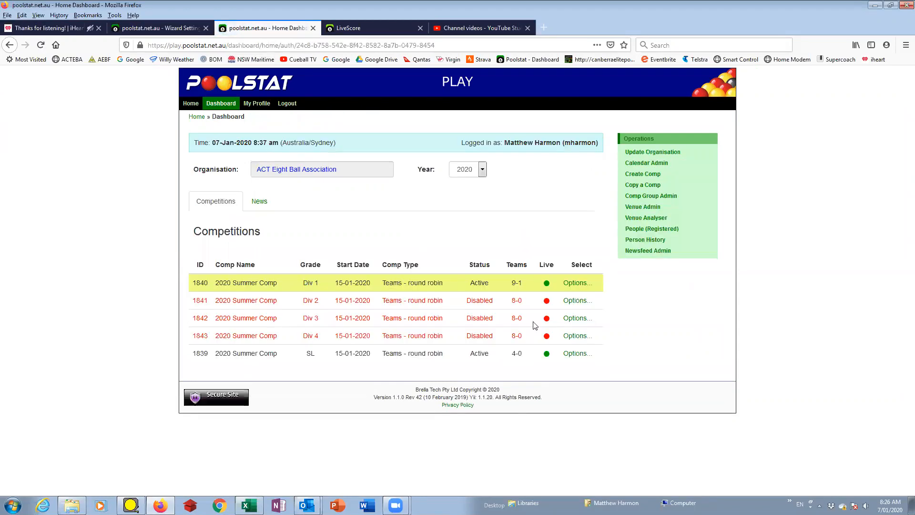
{"action": "left_click", "coordinate": [578, 284]}
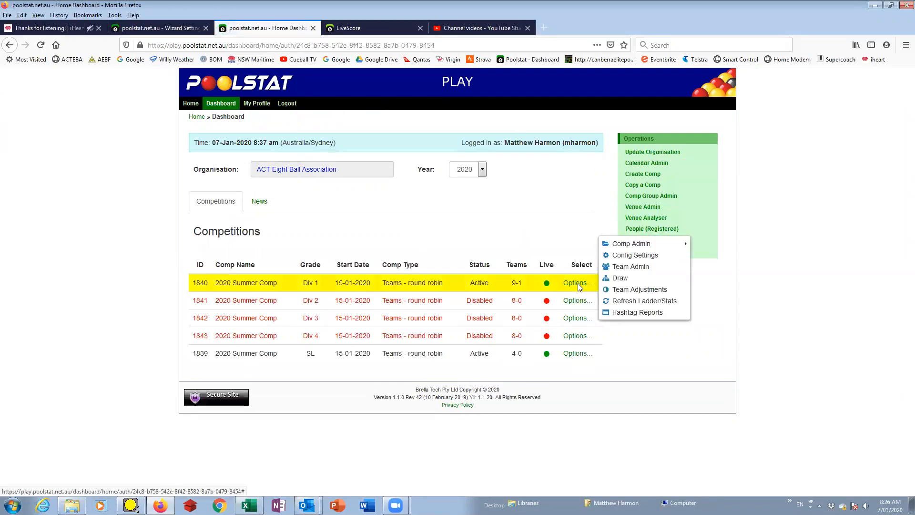
{"action": "left_click", "coordinate": [632, 257]}
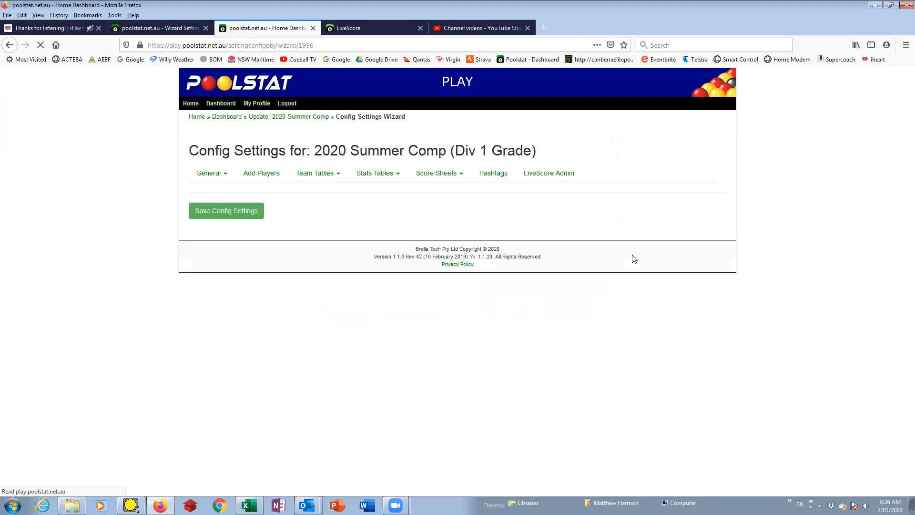
{"action": "left_click", "coordinate": [444, 181]}
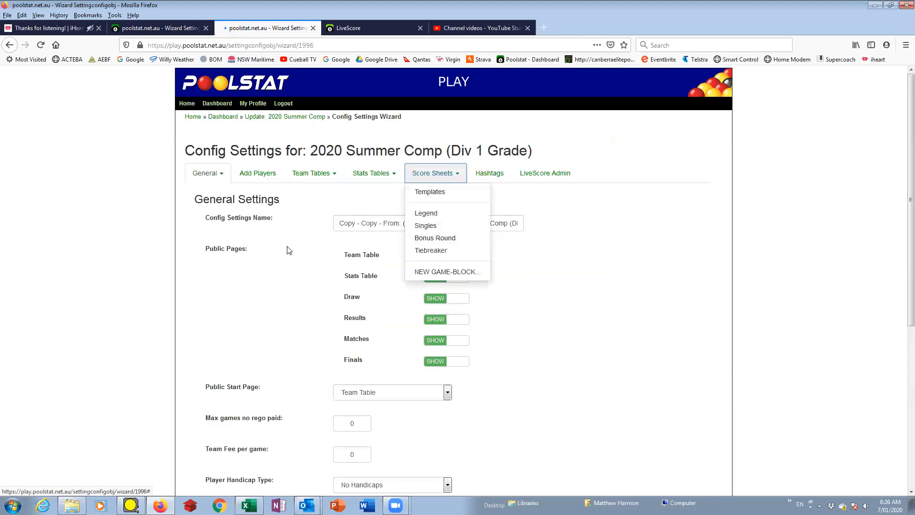
{"action": "left_click", "coordinate": [436, 174]}
{"action": "left_click", "coordinate": [435, 193]}
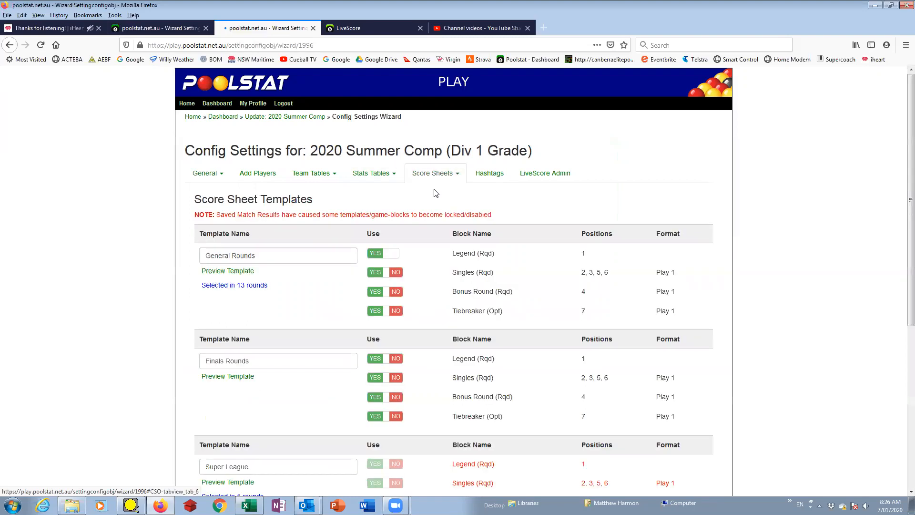
{"action": "left_click", "coordinate": [380, 296]}
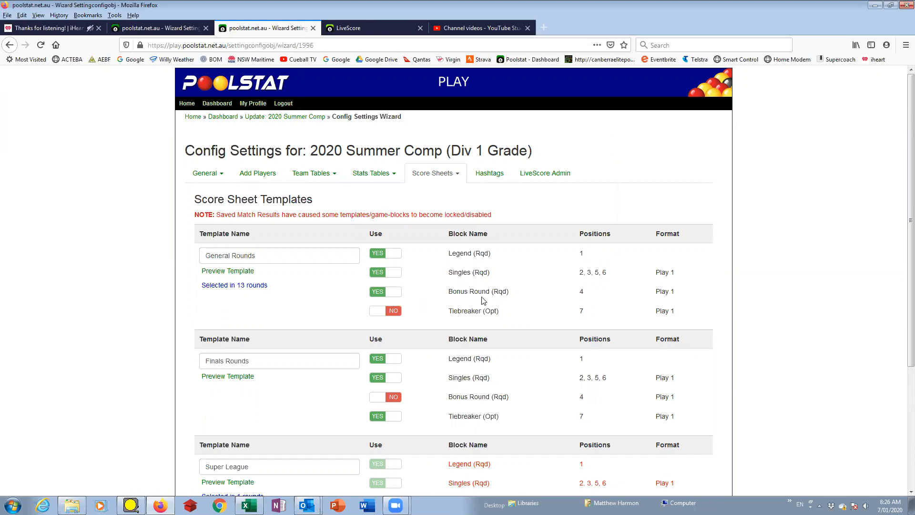
{"action": "scroll", "coordinate": [331, 318], "scroll_direction": "down", "scroll_amount": 5}
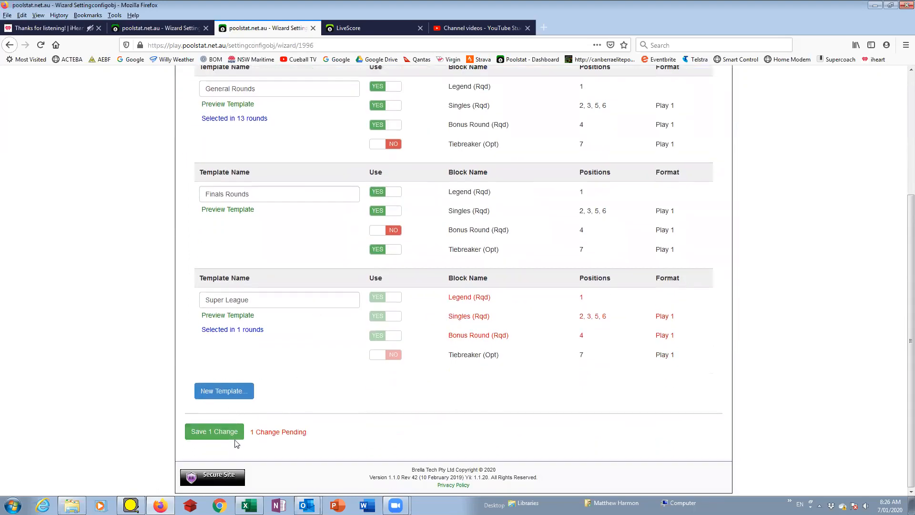
{"action": "left_click", "coordinate": [231, 432]}
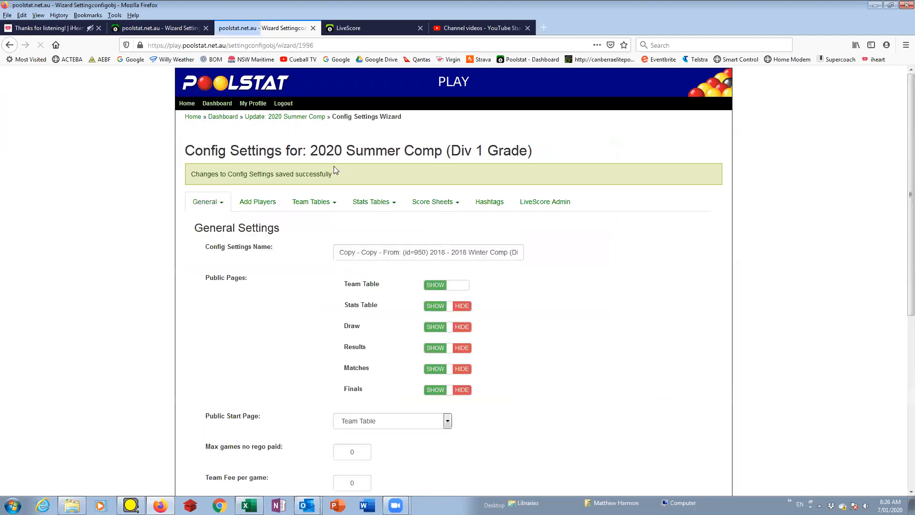
{"action": "left_click", "coordinate": [442, 210]}
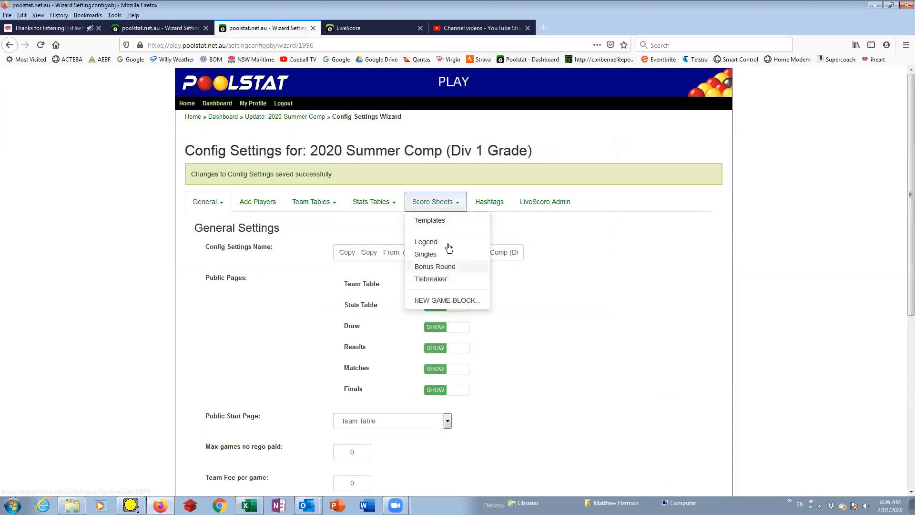
{"action": "left_click", "coordinate": [458, 221]}
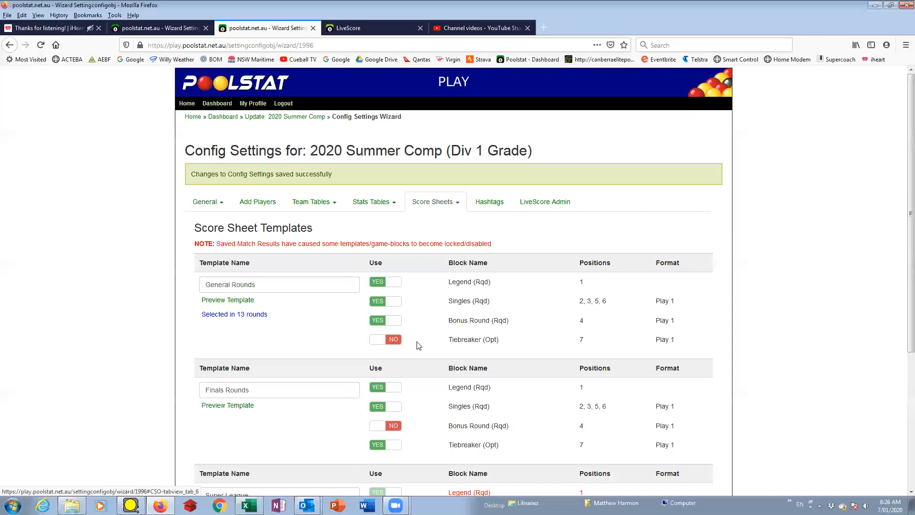
- Copy the SCC Tuggeranong Elephants team PIN from the advanced match list of Schedule 1 Round 3
{"action": "left_click", "coordinate": [220, 105]}
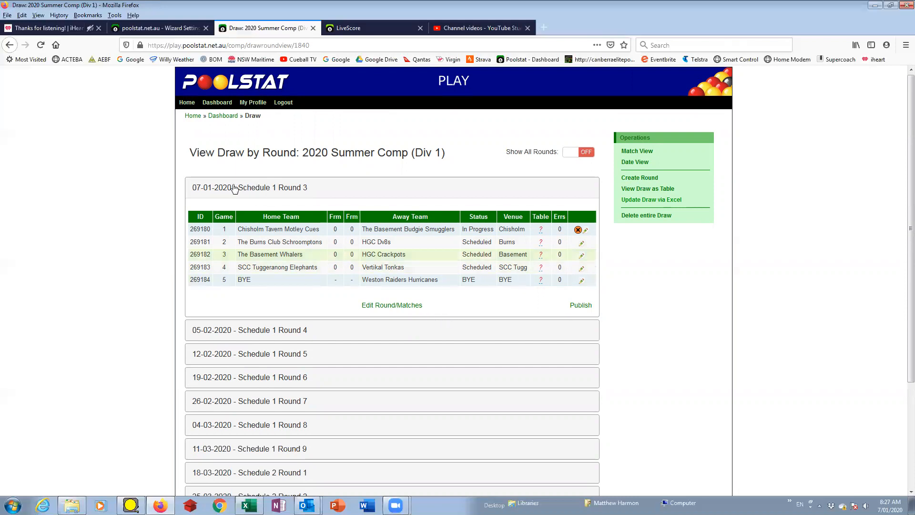
{"action": "left_click", "coordinate": [394, 304]}
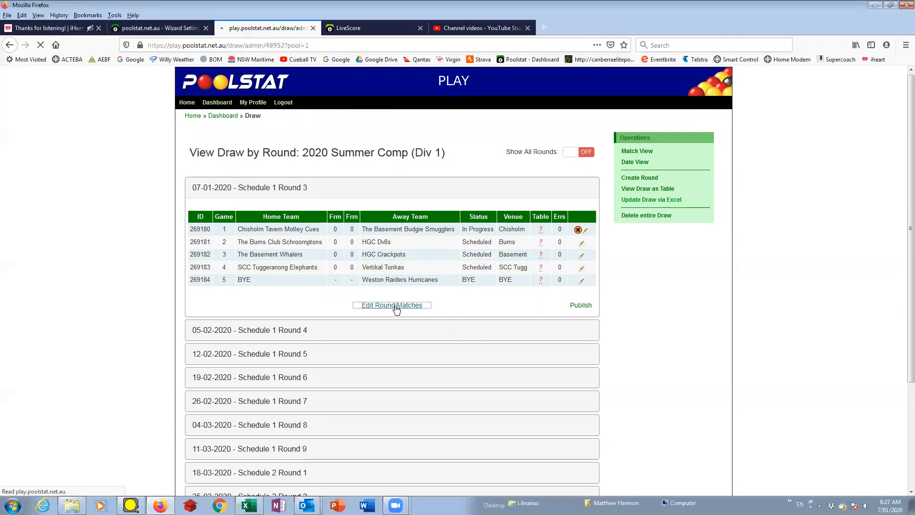
{"action": "left_click", "coordinate": [252, 170]}
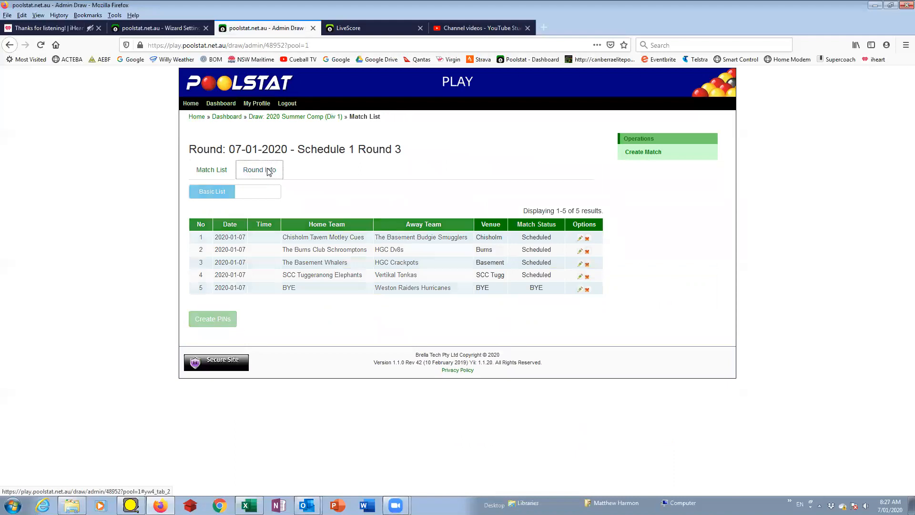
{"action": "left_click", "coordinate": [211, 170]}
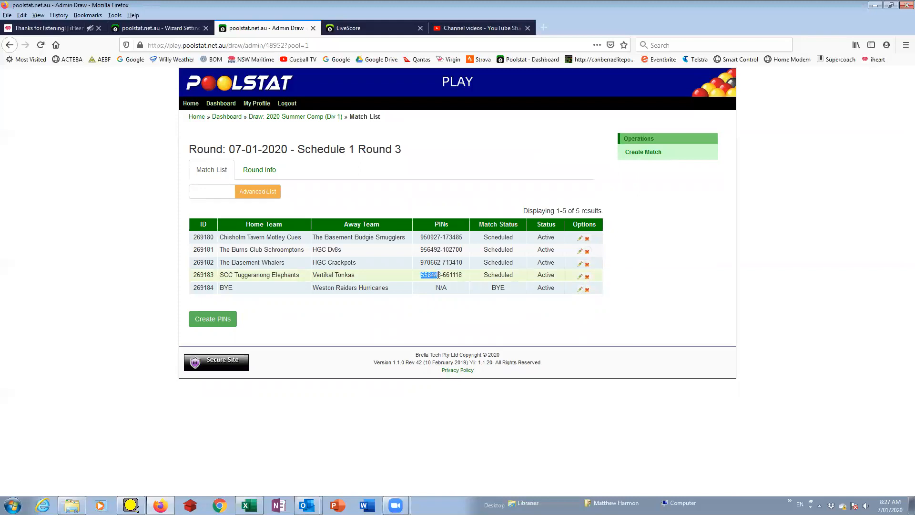
{"action": "right_click", "coordinate": [434, 274]}
{"action": "left_click", "coordinate": [455, 283]}
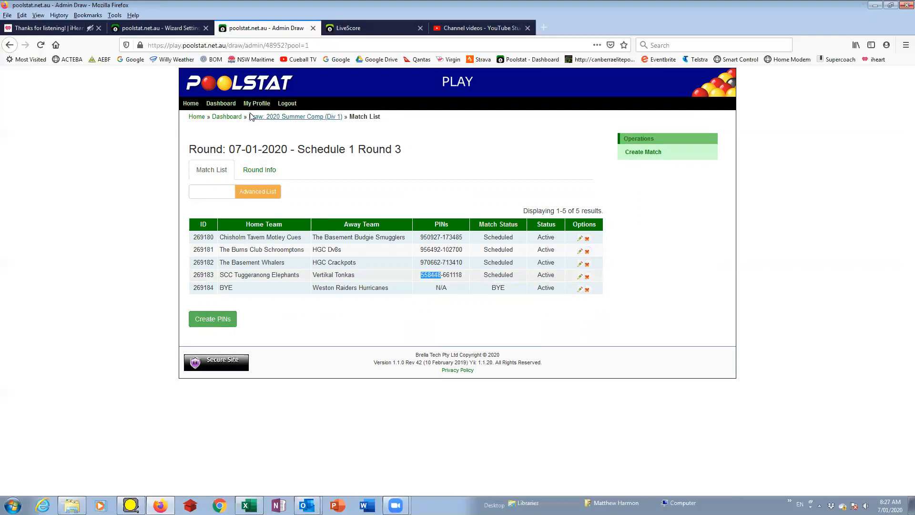
- Switch to LiveScore and log in to the team by pasting the copied team PIN
{"action": "left_click", "coordinate": [380, 28]}
{"action": "left_click", "coordinate": [449, 108]}
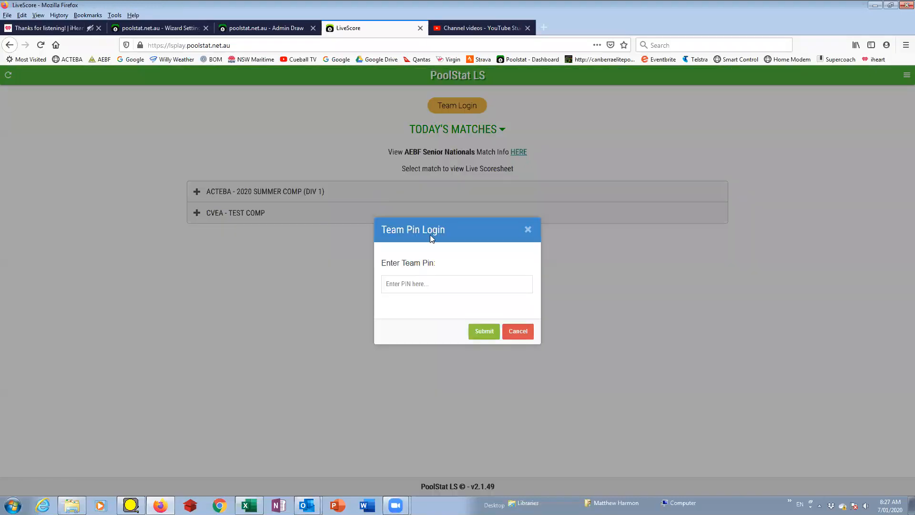
{"action": "right_click", "coordinate": [441, 286]}
{"action": "left_click", "coordinate": [464, 329]}
{"action": "right_click", "coordinate": [418, 285]}
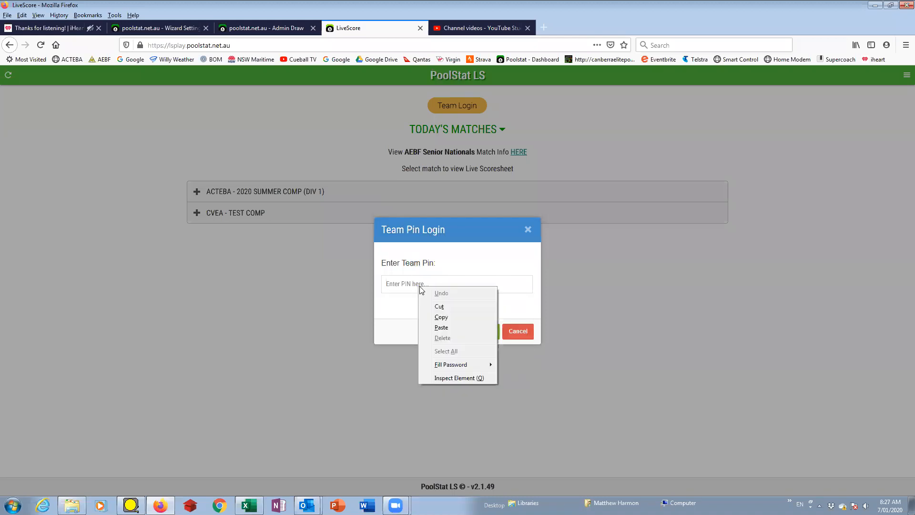
{"action": "left_click", "coordinate": [441, 329]}
{"action": "left_click", "coordinate": [485, 332]}
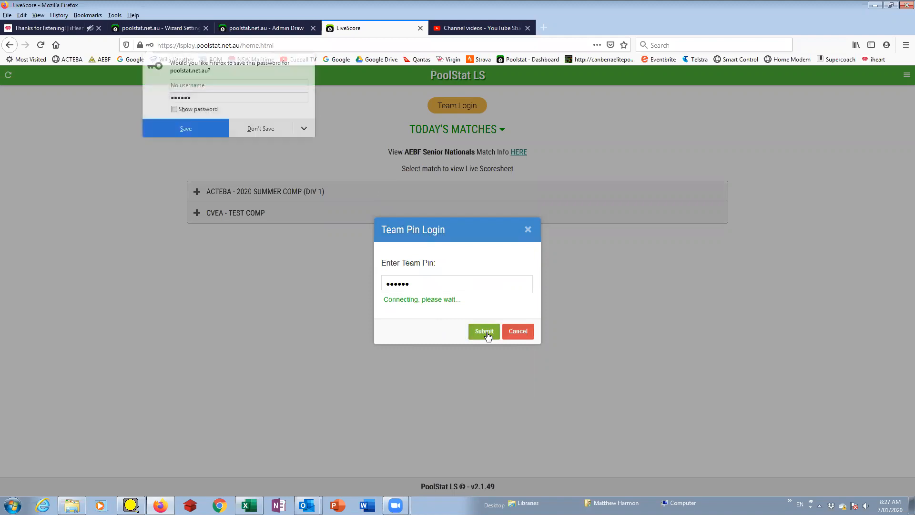
{"action": "left_click", "coordinate": [194, 133]}
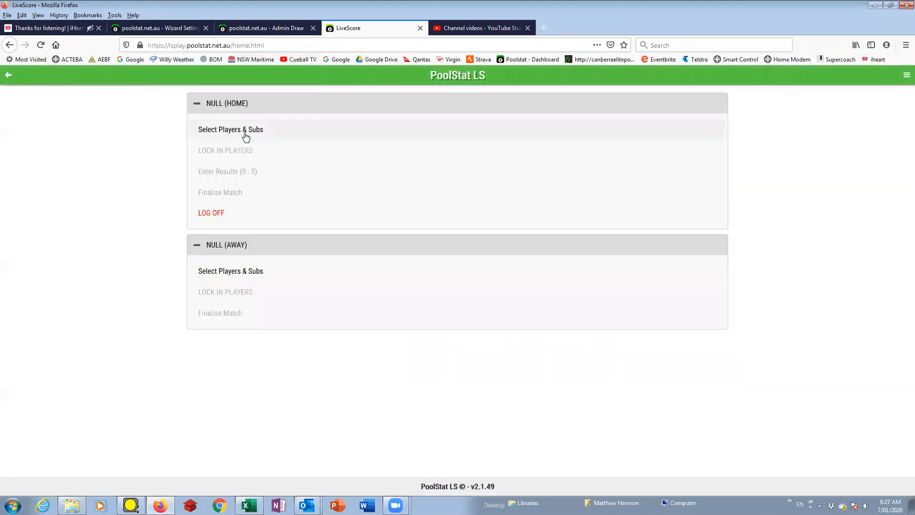
- Select all eight listed SCC Tuggeranong Elephants players in order, then save the legend and return to the main page
{"action": "left_click", "coordinate": [245, 136]}
{"action": "left_click", "coordinate": [266, 225]}
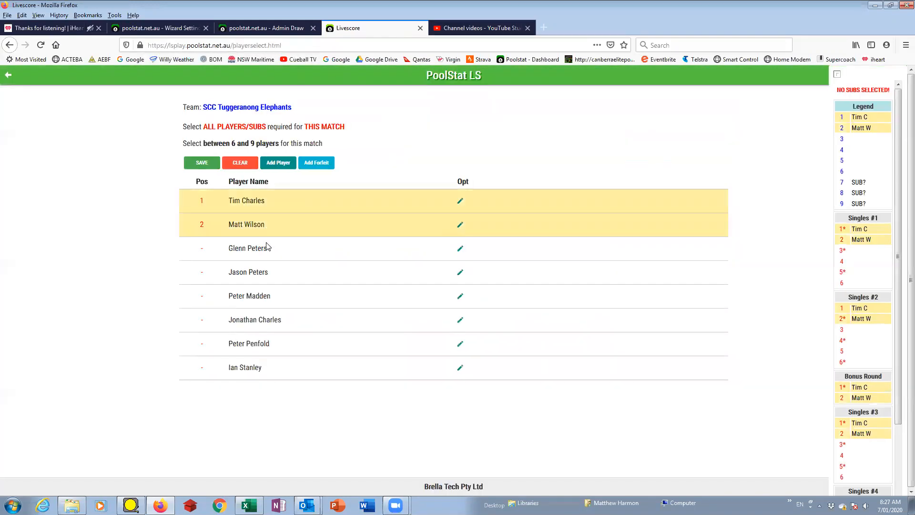
{"action": "left_click", "coordinate": [273, 249]}
{"action": "left_click", "coordinate": [274, 272]}
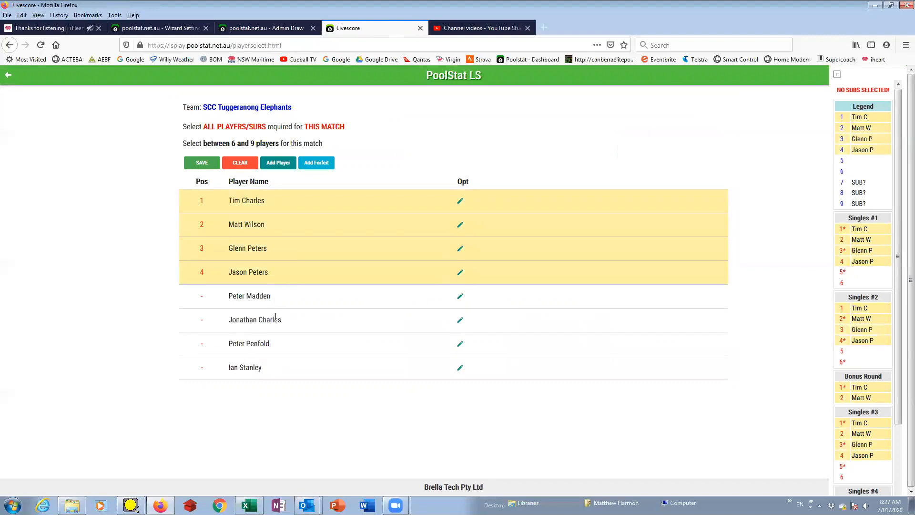
{"action": "left_click", "coordinate": [275, 319]}
{"action": "left_click", "coordinate": [278, 343]}
{"action": "left_click", "coordinate": [278, 368]}
{"action": "left_click", "coordinate": [212, 166]}
{"action": "left_click", "coordinate": [436, 303]}
- Lock in the home team's players and confirm the selection
{"action": "left_click", "coordinate": [222, 152]}
{"action": "left_click", "coordinate": [388, 294]}
{"action": "left_click", "coordinate": [387, 305]}
{"action": "left_click", "coordinate": [518, 374]}
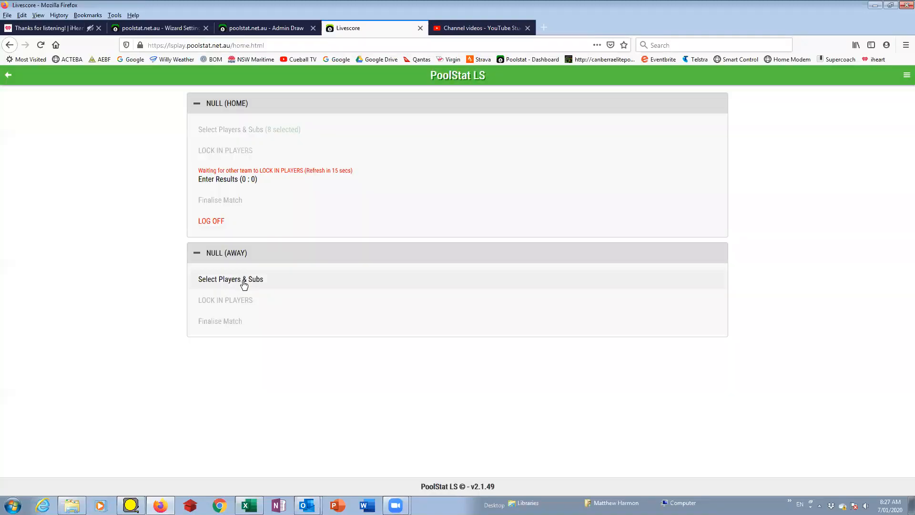
- Select all eight Vertikal Tonkas players, starting with the third, second and first listed and ending with two substitutes, then save and return to the main page
{"action": "left_click", "coordinate": [276, 291]}
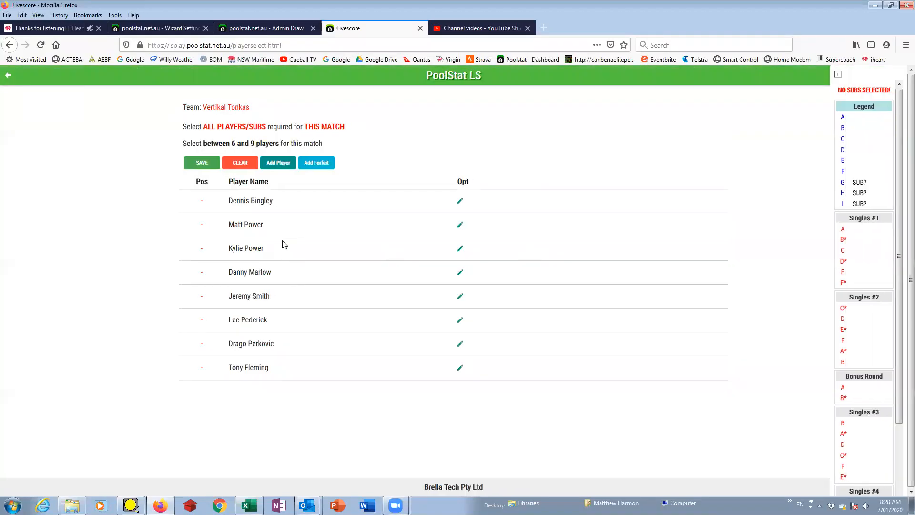
{"action": "left_click", "coordinate": [281, 233]}
{"action": "left_click", "coordinate": [285, 200]}
{"action": "left_click", "coordinate": [278, 274]}
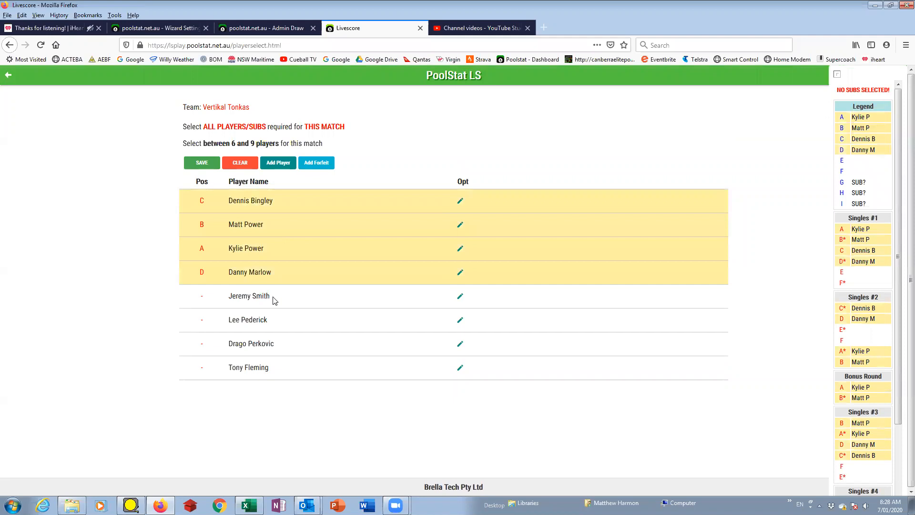
{"action": "left_click", "coordinate": [272, 297]}
{"action": "left_click", "coordinate": [275, 320]}
{"action": "left_click", "coordinate": [281, 345]}
{"action": "left_click", "coordinate": [285, 368]}
{"action": "left_click", "coordinate": [215, 164]}
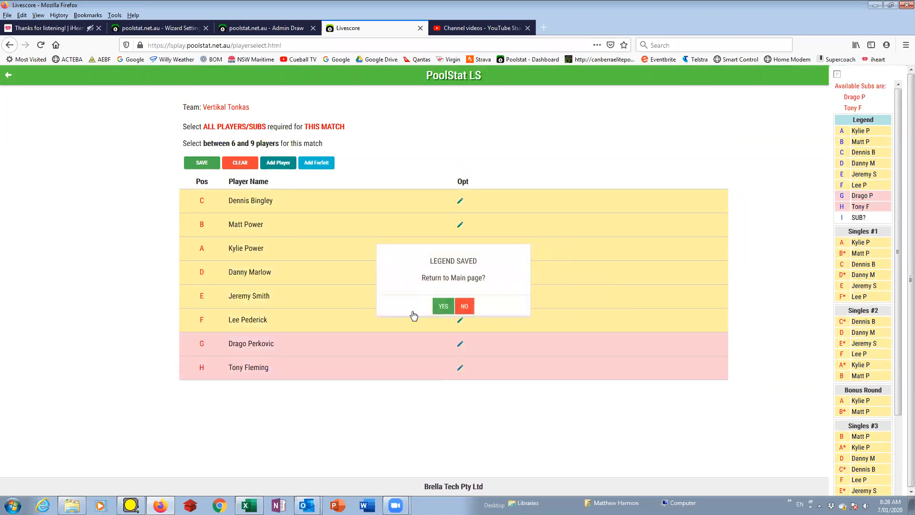
{"action": "left_click", "coordinate": [441, 307]}
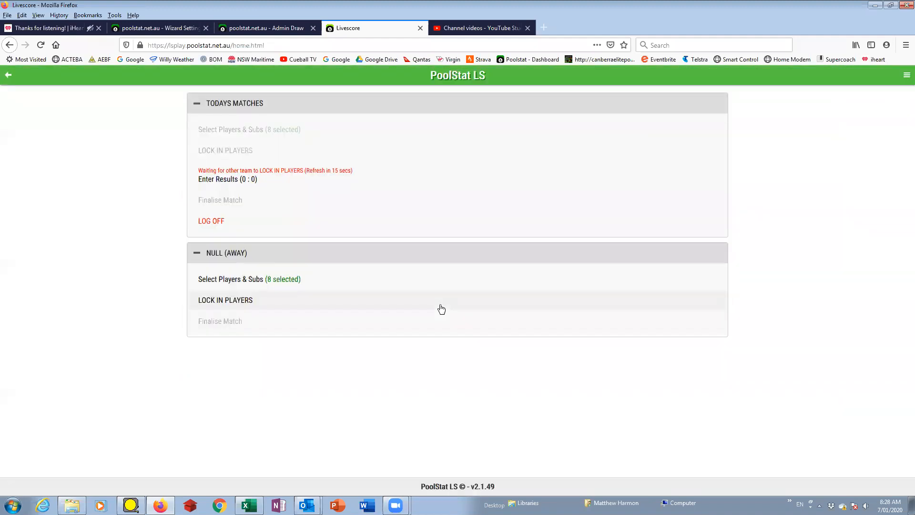
{"action": "left_click", "coordinate": [242, 303]}
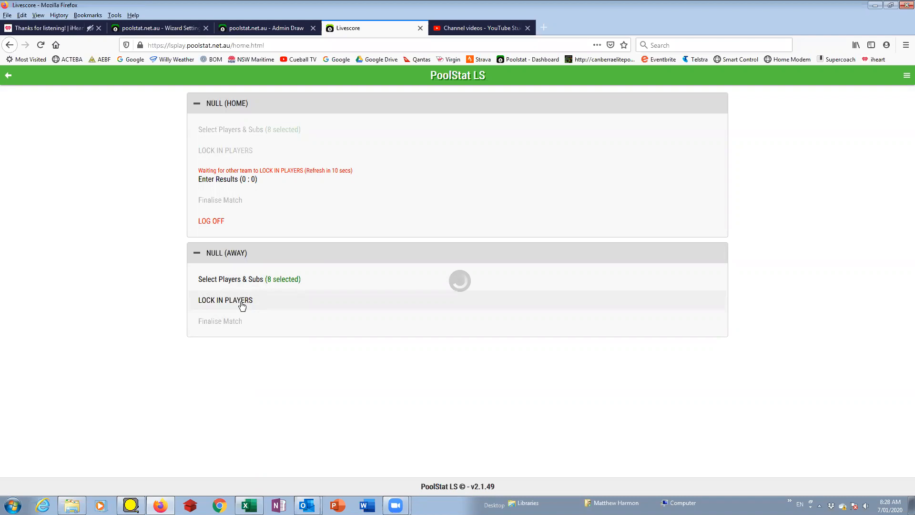
{"action": "left_click", "coordinate": [388, 295]}
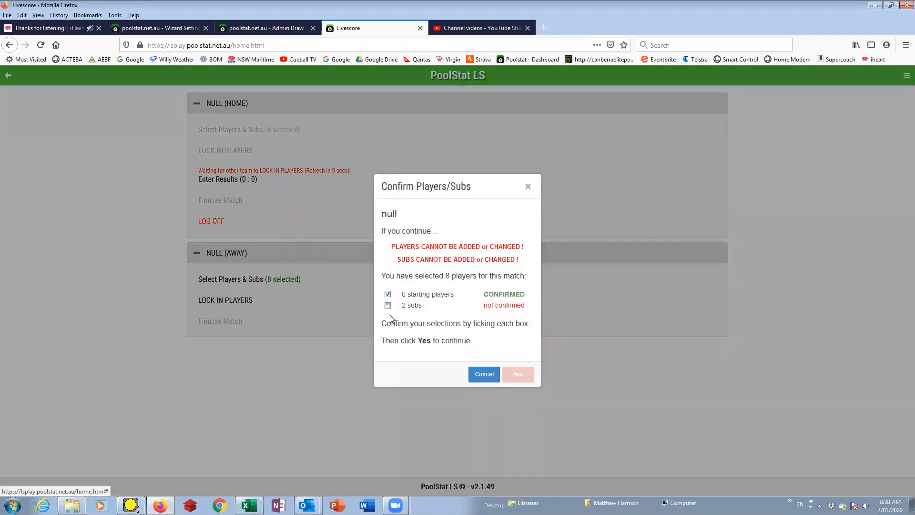
{"action": "left_click", "coordinate": [388, 306]}
{"action": "left_click", "coordinate": [483, 375]}
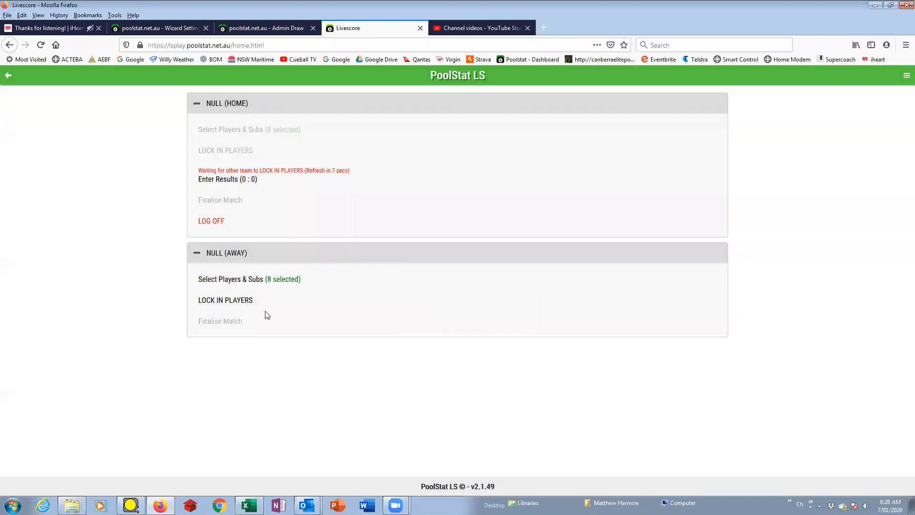
{"action": "left_click", "coordinate": [221, 300]}
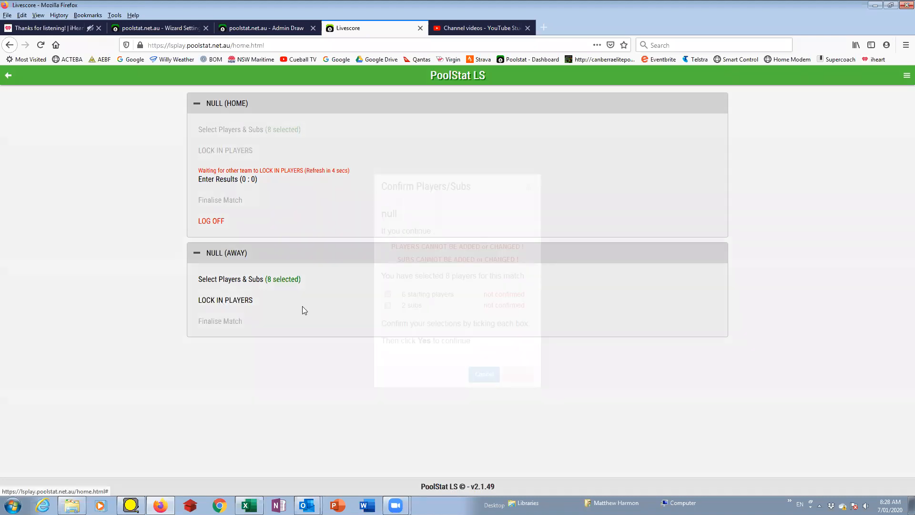
{"action": "left_click", "coordinate": [387, 294]}
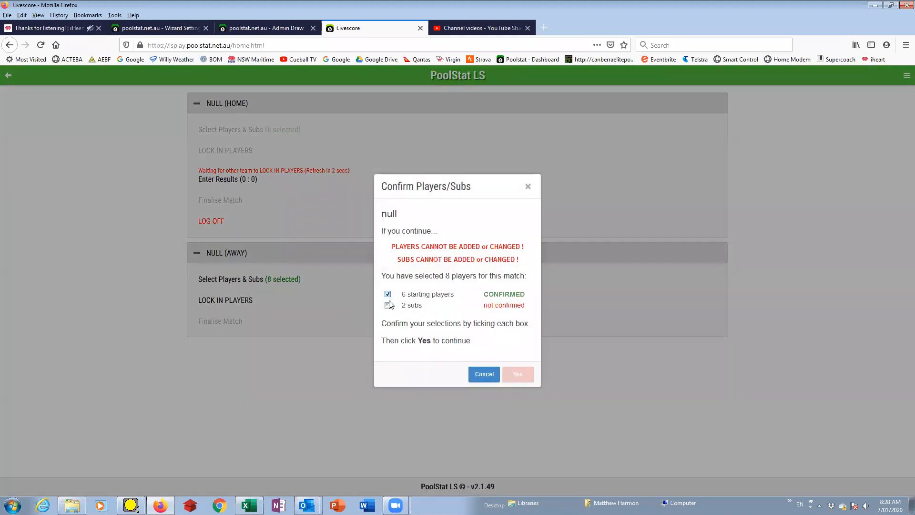
{"action": "left_click", "coordinate": [388, 307]}
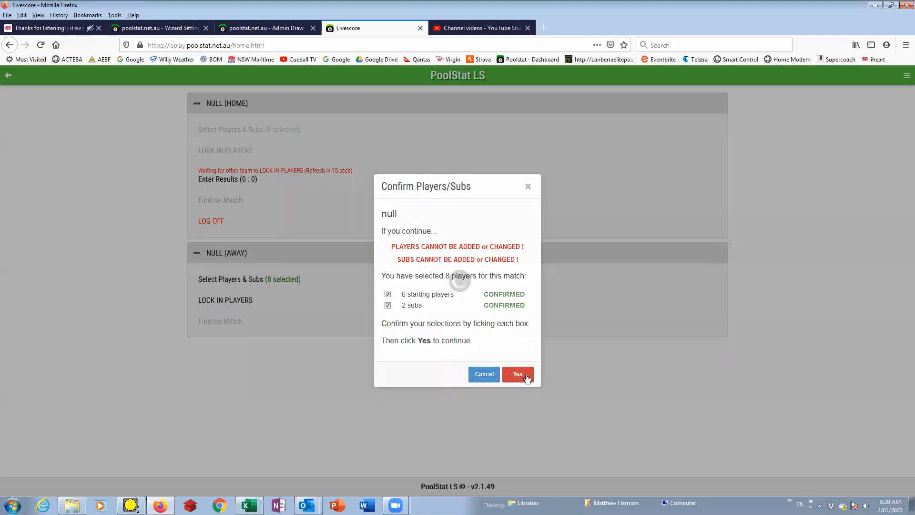
{"action": "left_click", "coordinate": [524, 374]}
{"action": "left_click", "coordinate": [476, 296]}
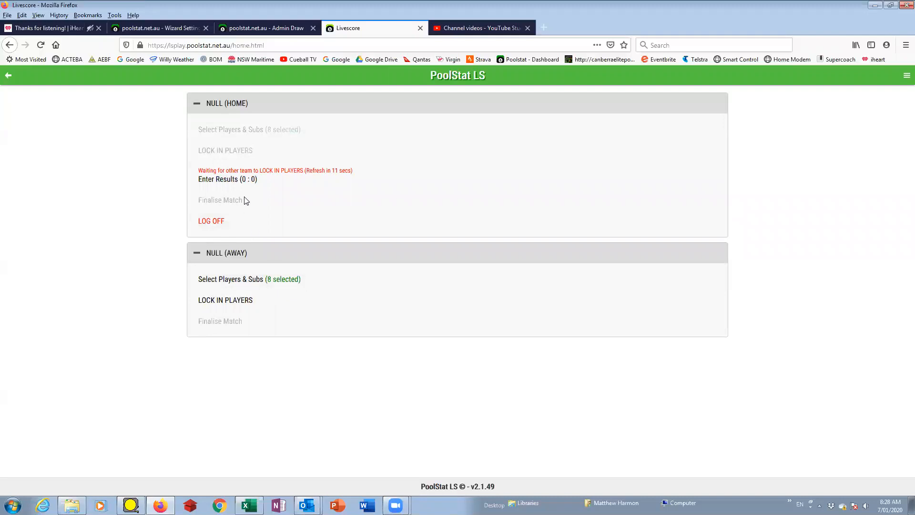
- Lock in the away team's players, confirming both the 6 starting players and the 2 subs
{"action": "left_click", "coordinate": [231, 302]}
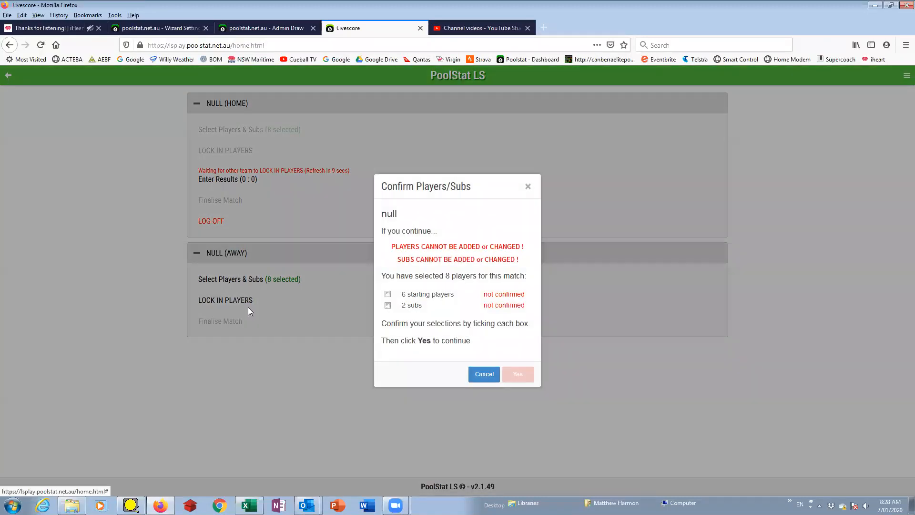
{"action": "left_click", "coordinate": [388, 294]}
{"action": "left_click", "coordinate": [388, 306]}
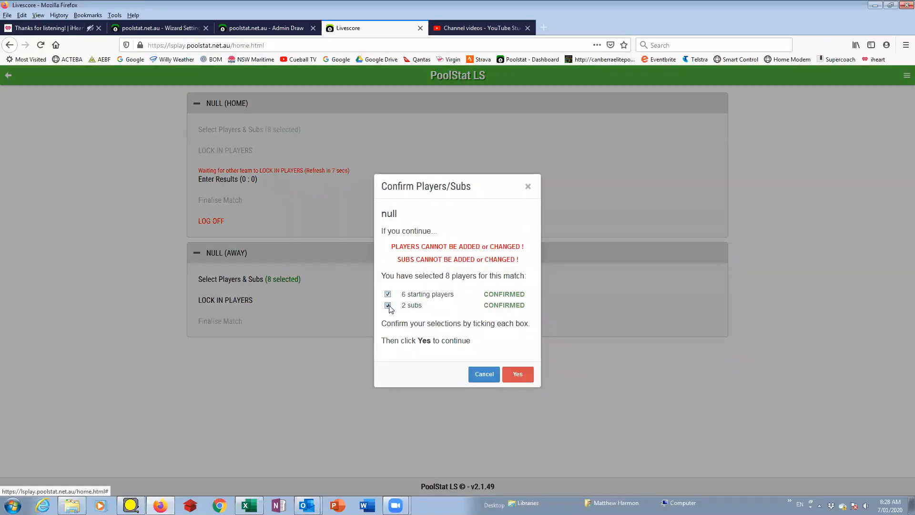
{"action": "left_click", "coordinate": [524, 373]}
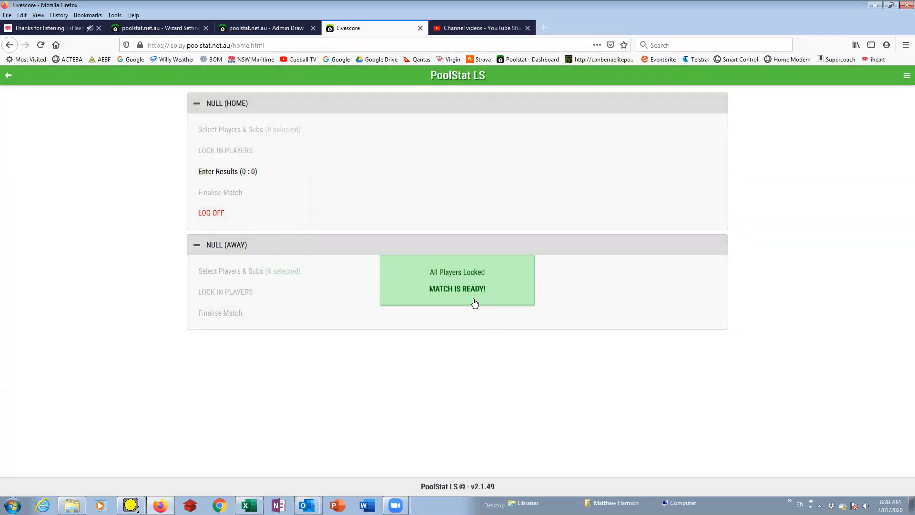
- Open results entry for the match and check where the Bonus Round sits among the singles rounds
{"action": "left_click", "coordinate": [240, 172]}
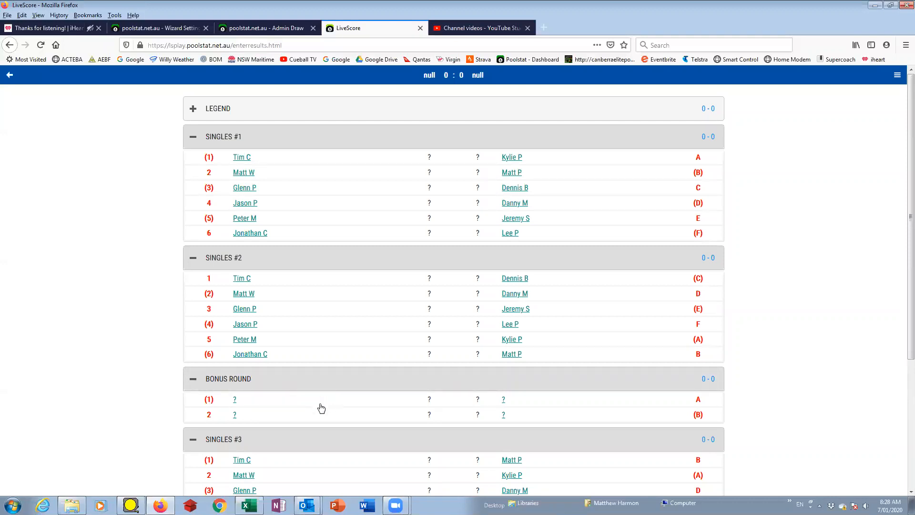
{"action": "scroll", "coordinate": [321, 408], "scroll_direction": "down", "scroll_amount": 1}
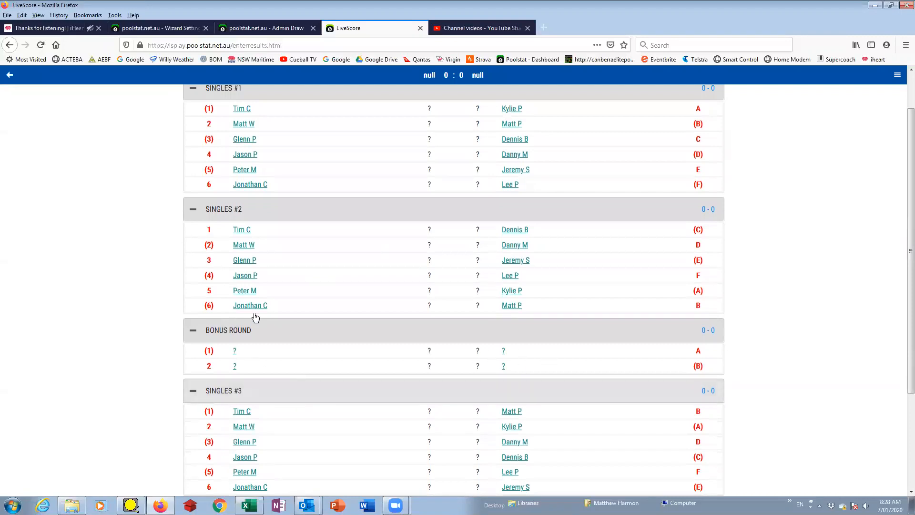
{"action": "scroll", "coordinate": [249, 191], "scroll_direction": "up", "scroll_amount": 1}
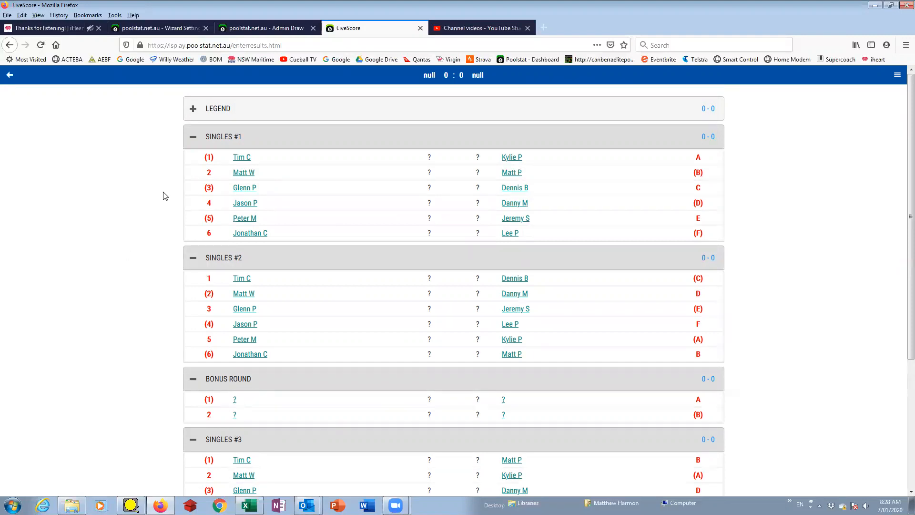
- Expand the legend and examine the whole score sheet, including the bonus counters, both Bonus Round sections and Singles #1 to #4
{"action": "left_click", "coordinate": [194, 109]}
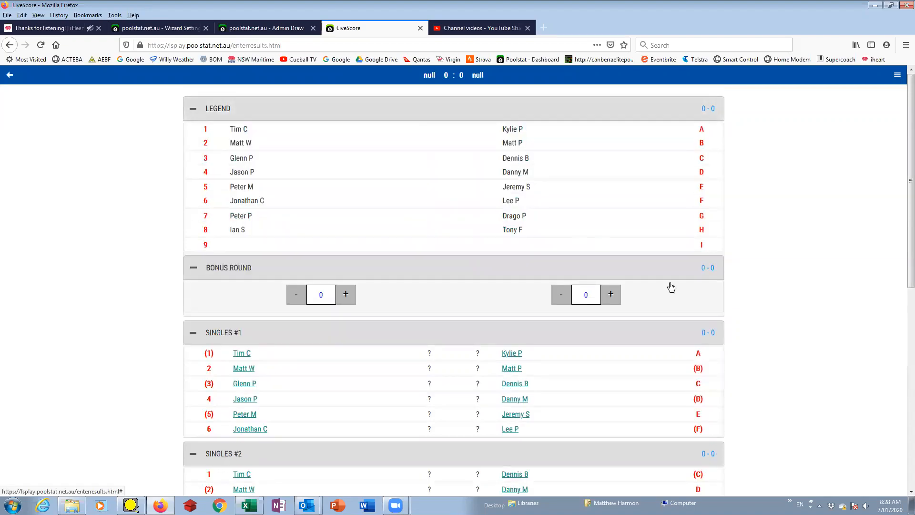
{"action": "scroll", "coordinate": [695, 327], "scroll_direction": "down", "scroll_amount": 5}
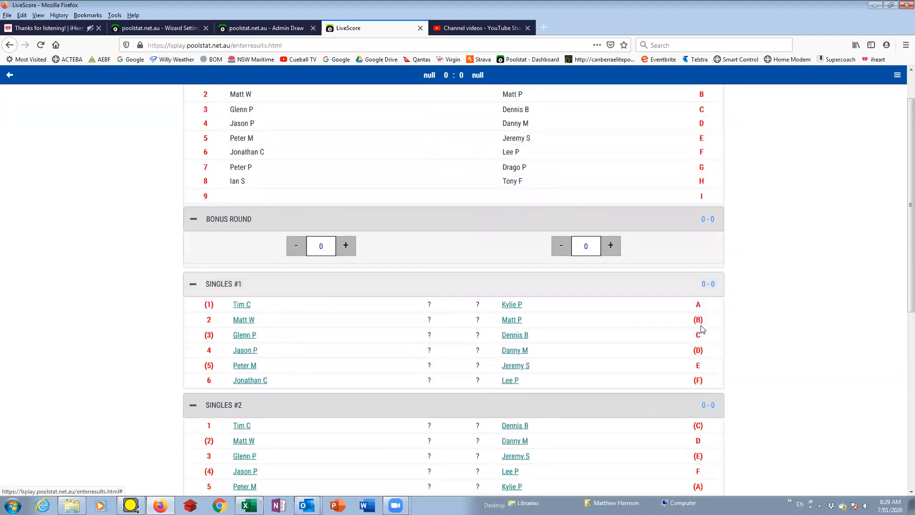
{"action": "scroll", "coordinate": [319, 293], "scroll_direction": "up", "scroll_amount": 2}
{"action": "scroll", "coordinate": [234, 219], "scroll_direction": "up", "scroll_amount": 2}
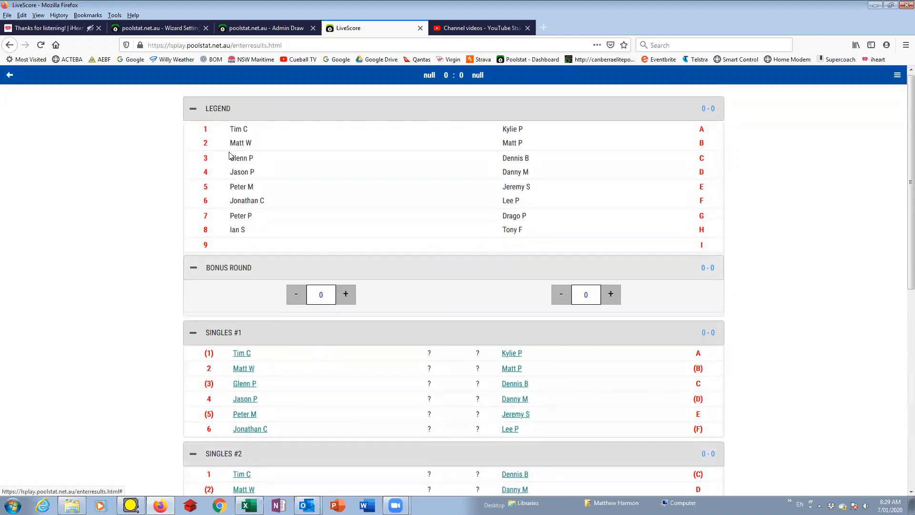
{"action": "scroll", "coordinate": [443, 234], "scroll_direction": "down", "scroll_amount": 1}
{"action": "scroll", "coordinate": [443, 235], "scroll_direction": "down", "scroll_amount": 2}
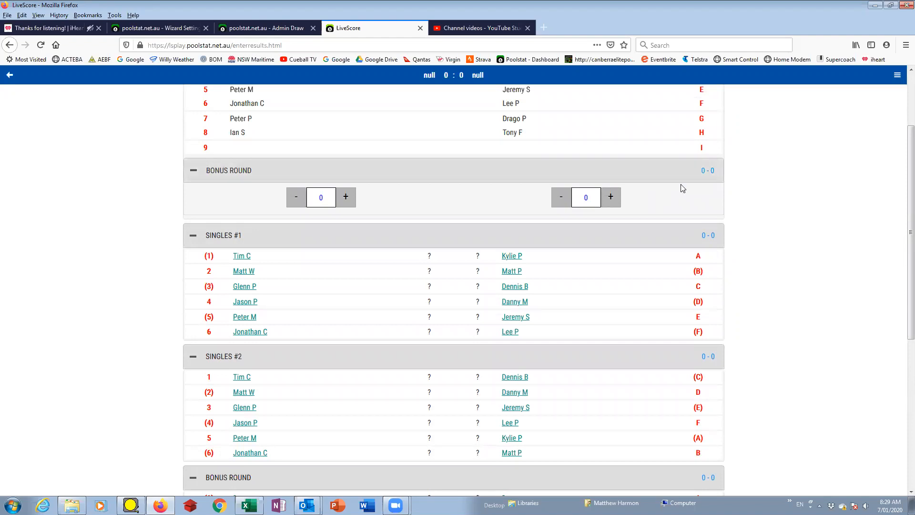
{"action": "scroll", "coordinate": [681, 186], "scroll_direction": "down", "scroll_amount": 2}
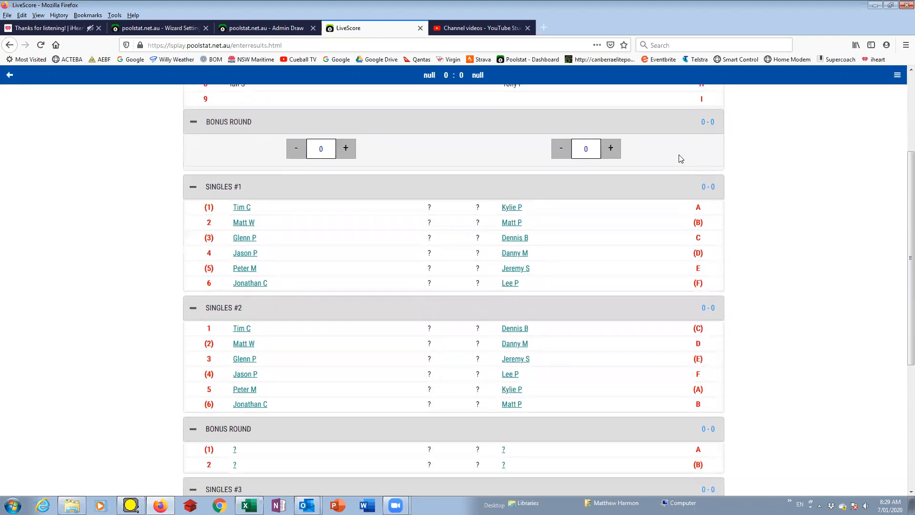
{"action": "scroll", "coordinate": [680, 159], "scroll_direction": "down", "scroll_amount": 2}
{"action": "scroll", "coordinate": [281, 293], "scroll_direction": "down", "scroll_amount": 1}
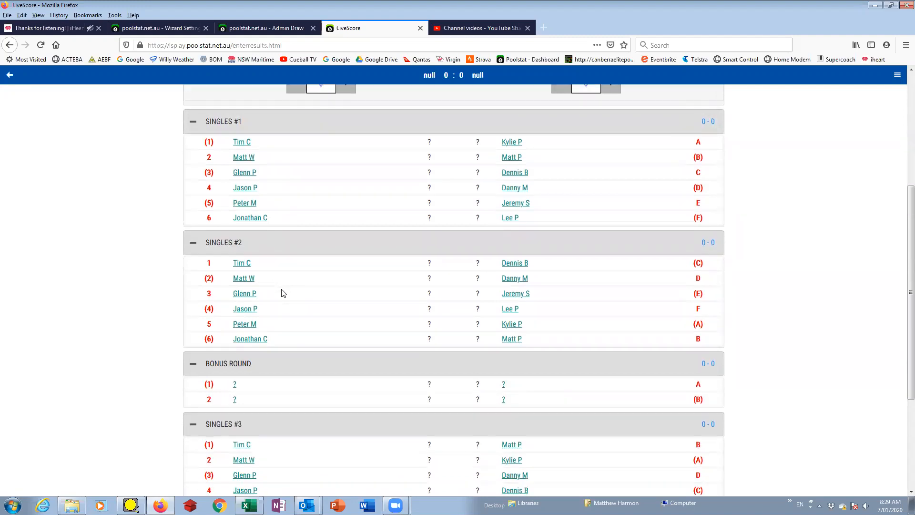
{"action": "scroll", "coordinate": [282, 292], "scroll_direction": "down", "scroll_amount": 1}
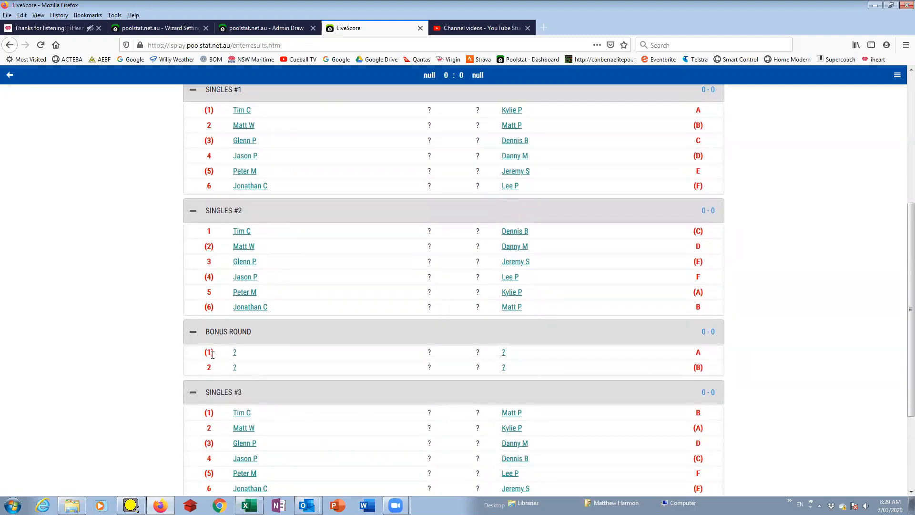
{"action": "scroll", "coordinate": [217, 362], "scroll_direction": "down", "scroll_amount": 4}
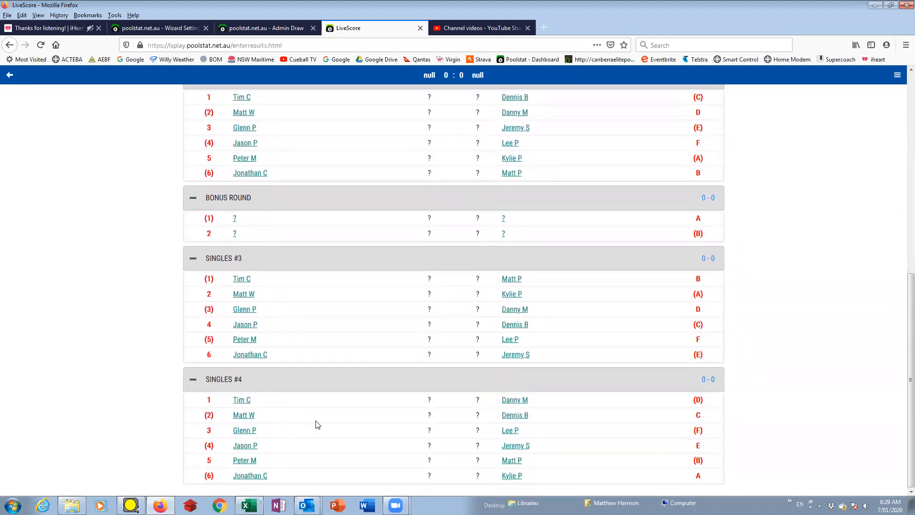
{"action": "scroll", "coordinate": [318, 424], "scroll_direction": "up", "scroll_amount": 9}
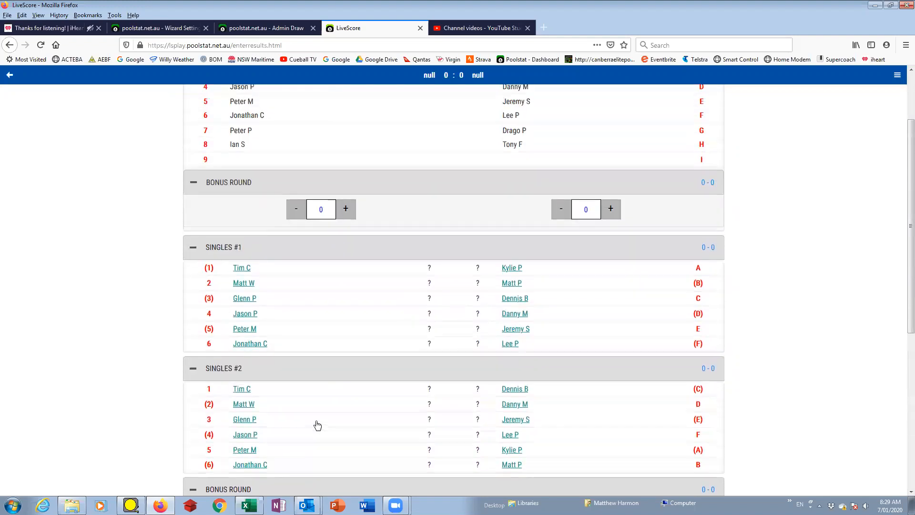
{"action": "scroll", "coordinate": [317, 424], "scroll_direction": "up", "scroll_amount": 2}
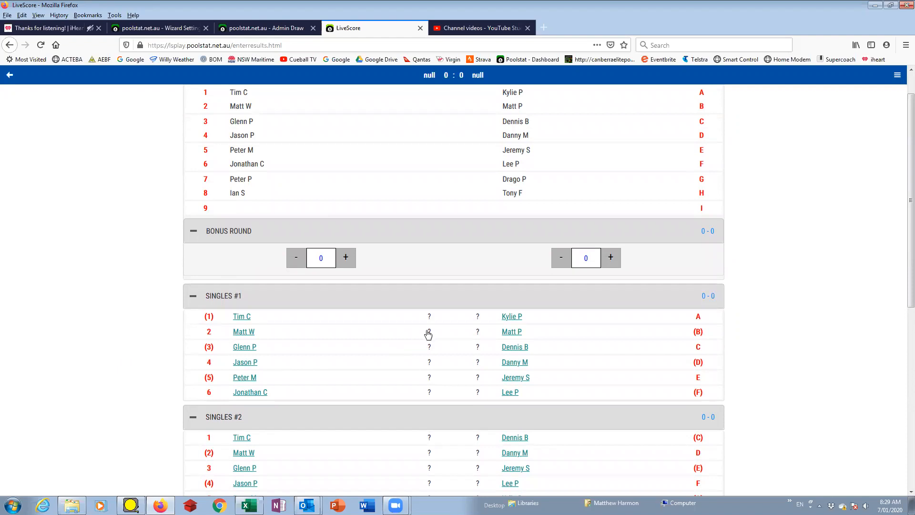
{"action": "scroll", "coordinate": [427, 331], "scroll_direction": "up", "scroll_amount": 1}
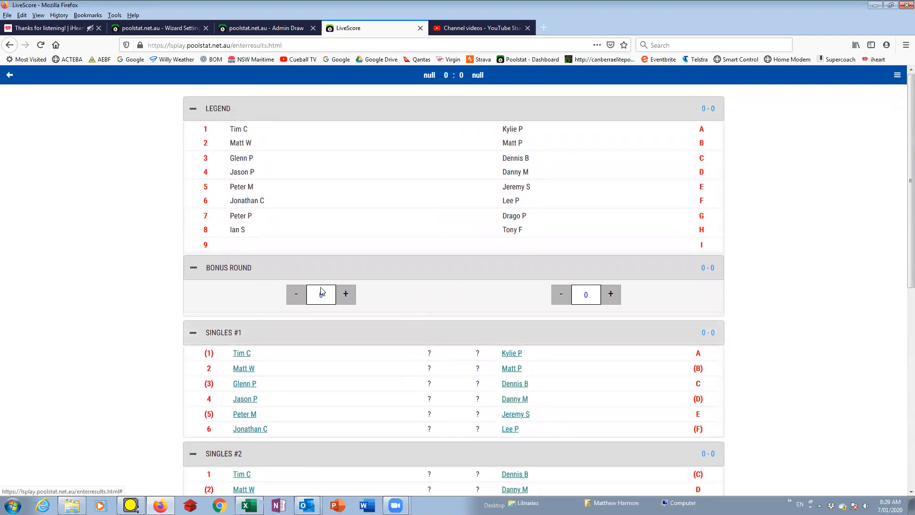
- Record the Singles #1 results with home wins in games 1 to 3 and away wins in games 4 to 6
{"action": "scroll", "coordinate": [472, 293], "scroll_direction": "down", "scroll_amount": 1}
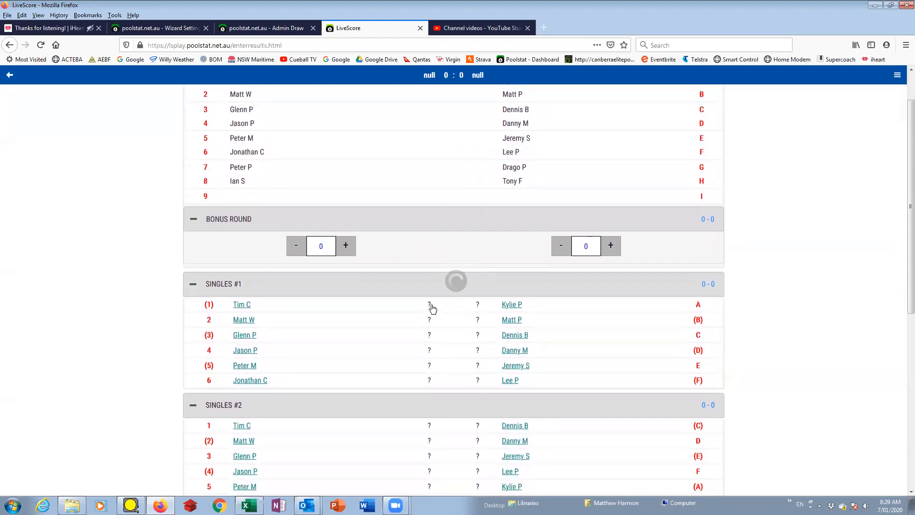
{"action": "left_click", "coordinate": [431, 306]}
{"action": "left_click", "coordinate": [430, 323]}
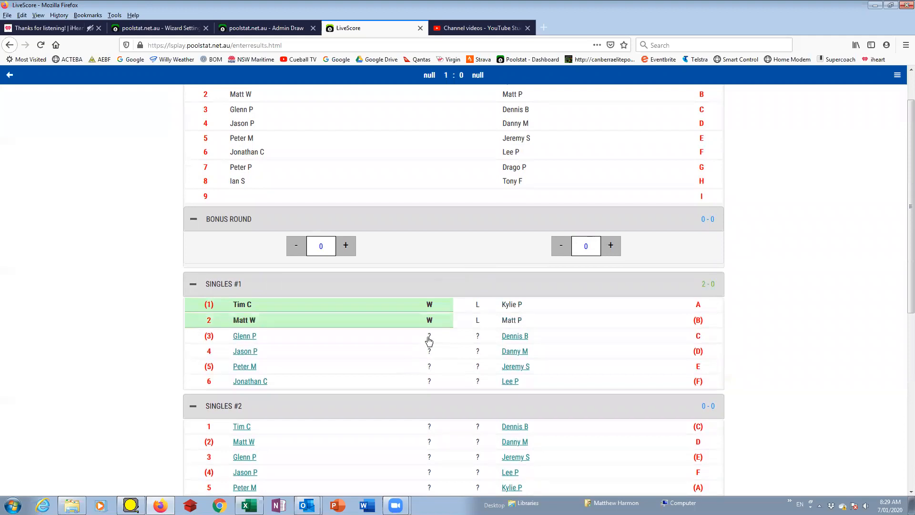
{"action": "left_click", "coordinate": [430, 337]}
{"action": "left_click", "coordinate": [477, 353]}
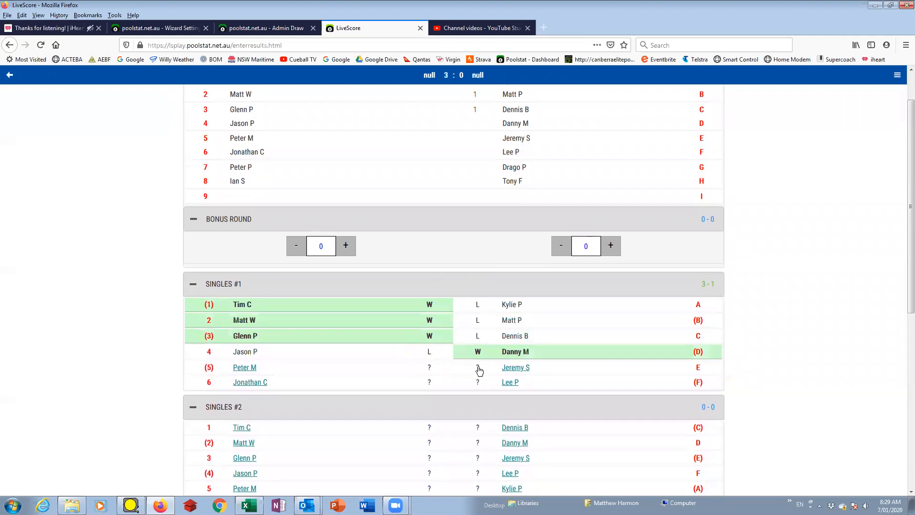
{"action": "left_click", "coordinate": [478, 369]}
{"action": "left_click", "coordinate": [477, 383]}
- Record the Singles #2 results with home wins in games 1, 5 and 6 and away wins in games 2, 3 and 4
{"action": "scroll", "coordinate": [483, 339], "scroll_direction": "down", "scroll_amount": 2}
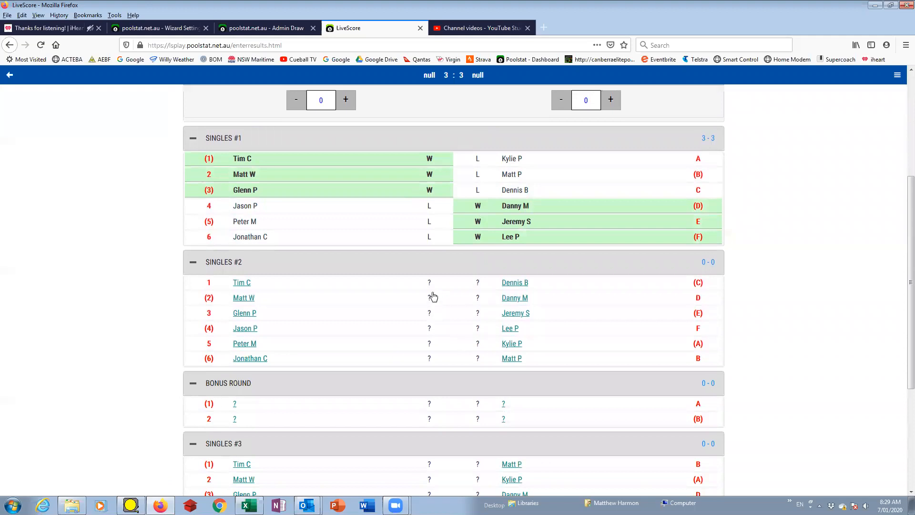
{"action": "left_click", "coordinate": [429, 286]}
{"action": "left_click", "coordinate": [477, 299]}
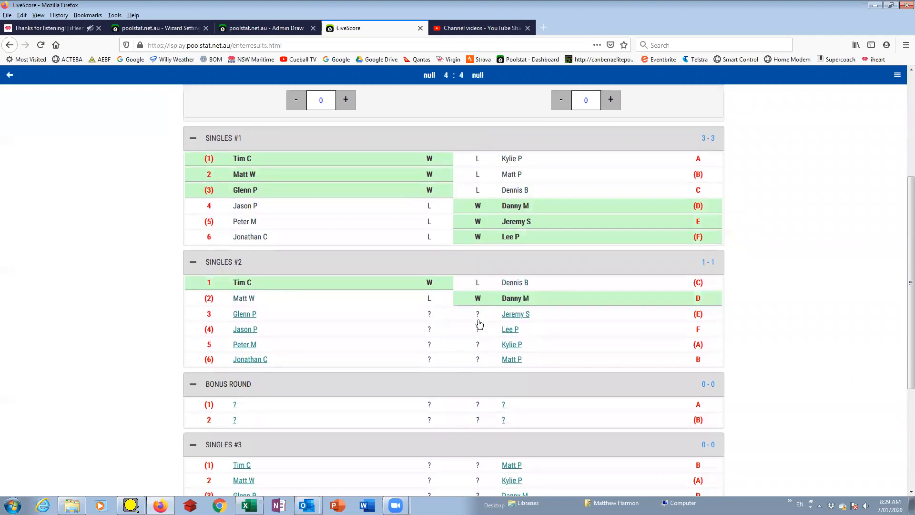
{"action": "left_click", "coordinate": [477, 315]}
{"action": "left_click", "coordinate": [457, 337]}
{"action": "left_click", "coordinate": [430, 347]}
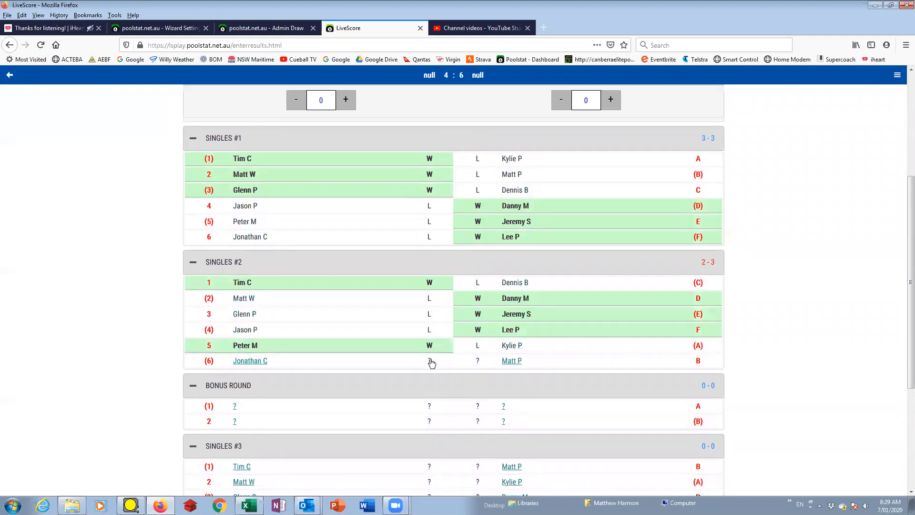
{"action": "left_click", "coordinate": [430, 362]}
- Assign home players 2 and 6 to games 1 and 2 of the Bonus Round between Singles #2 and #3
{"action": "scroll", "coordinate": [321, 324], "scroll_direction": "down", "scroll_amount": 2}
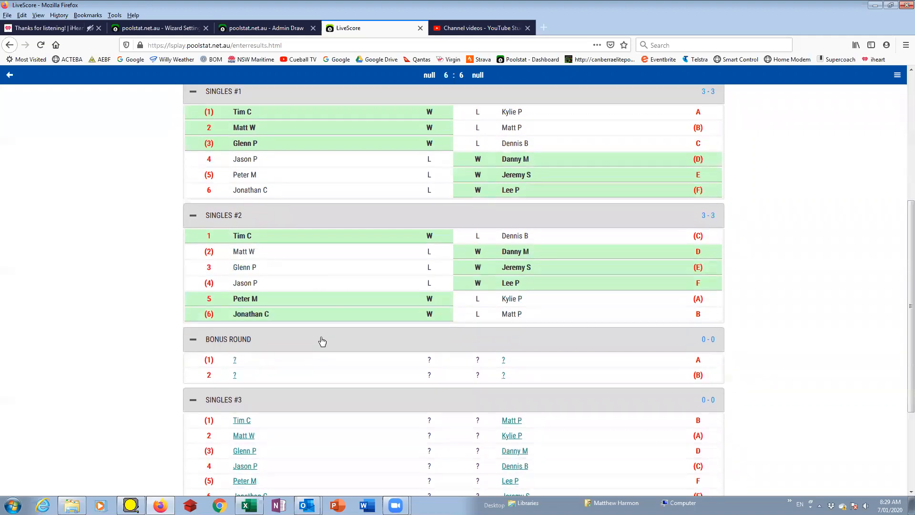
{"action": "left_click", "coordinate": [234, 362]}
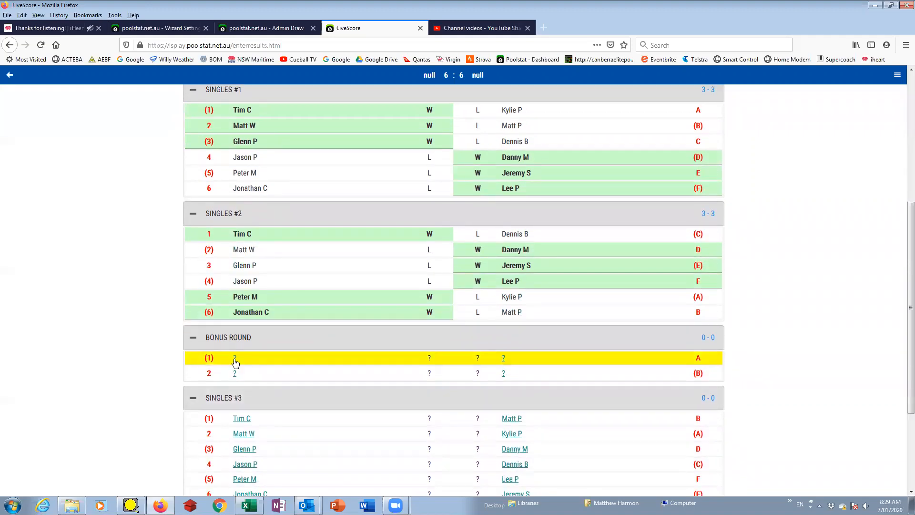
{"action": "left_click", "coordinate": [235, 358]}
{"action": "left_click", "coordinate": [242, 385]}
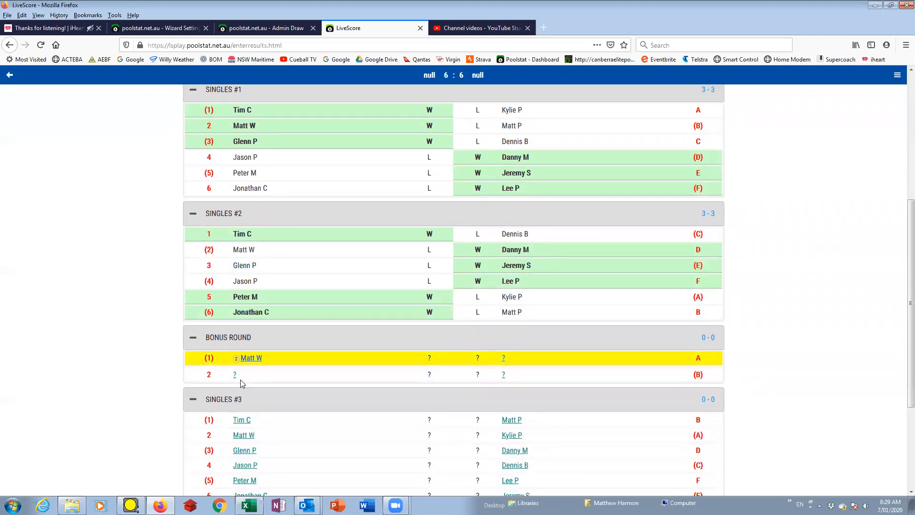
{"action": "left_click", "coordinate": [235, 375]}
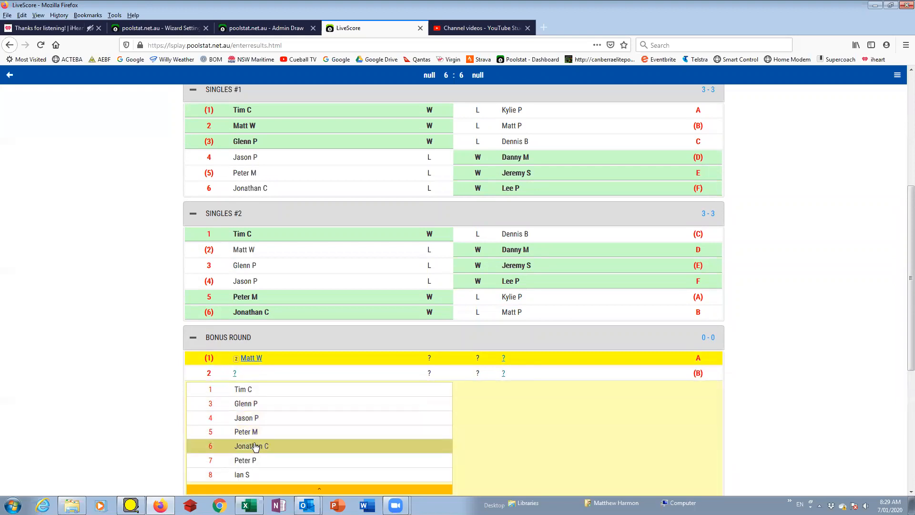
{"action": "left_click", "coordinate": [255, 445]}
- Assign away players C and F to the Bonus Round games and record a home win in game 1 and an away win in game 2
{"action": "left_click", "coordinate": [503, 358]}
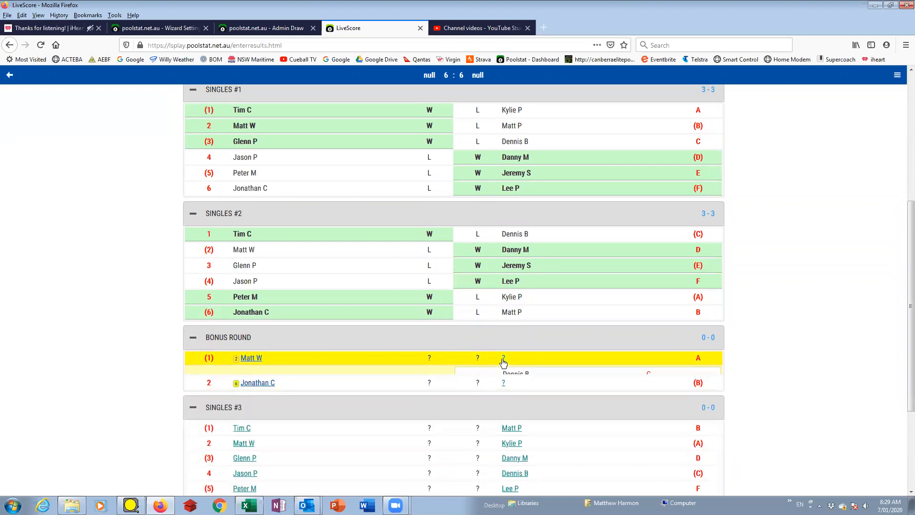
{"action": "left_click", "coordinate": [509, 378]}
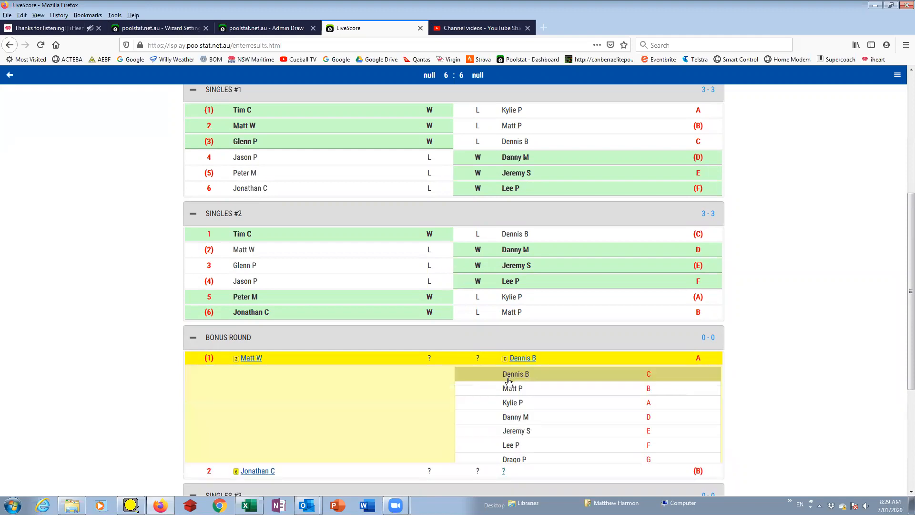
{"action": "left_click", "coordinate": [505, 375]}
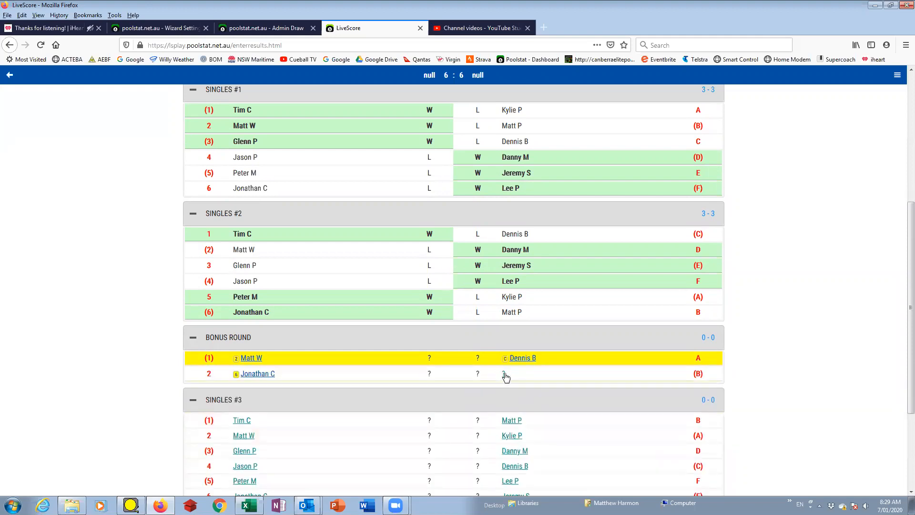
{"action": "left_click", "coordinate": [533, 447]}
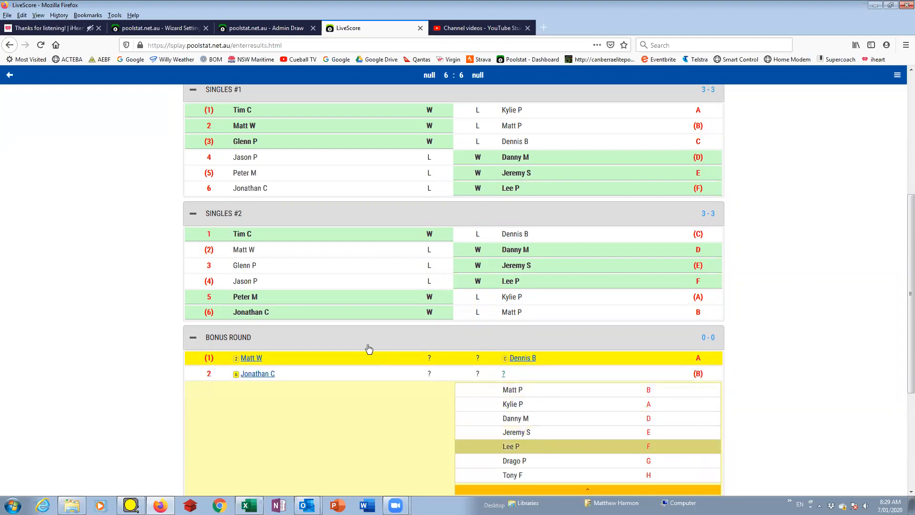
{"action": "left_click", "coordinate": [429, 360]}
{"action": "left_click", "coordinate": [477, 376]}
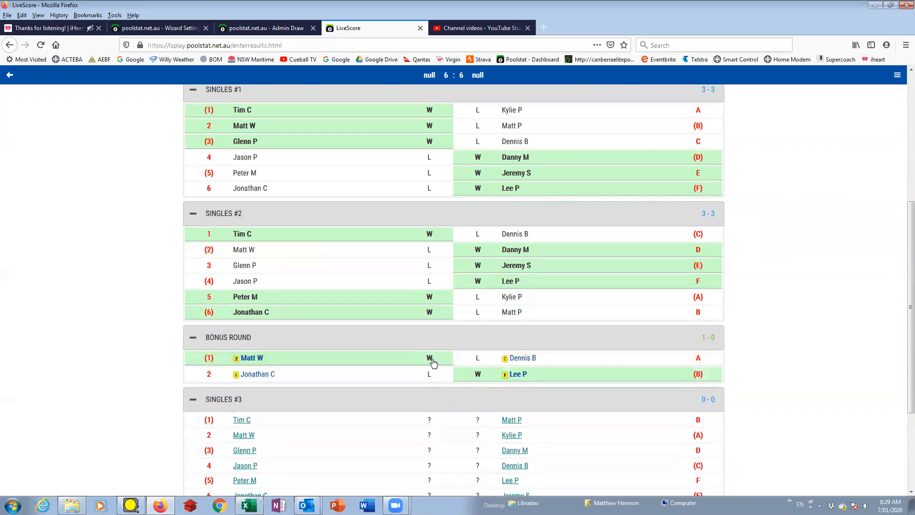
- Record the Singles #3 results with home wins in games 1 to 5 and an away win in game 6
{"action": "scroll", "coordinate": [433, 364], "scroll_direction": "down", "scroll_amount": 3}
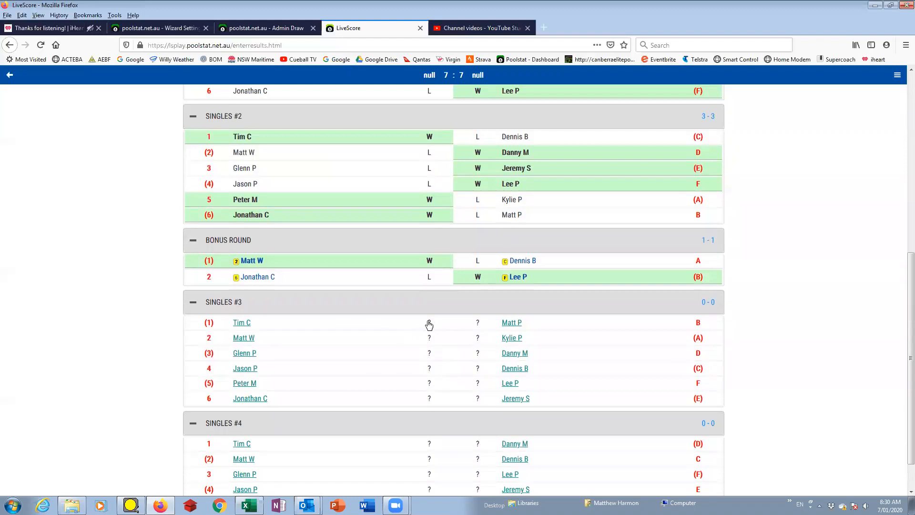
{"action": "left_click", "coordinate": [429, 323]}
{"action": "left_click", "coordinate": [429, 338]}
{"action": "left_click", "coordinate": [430, 353]}
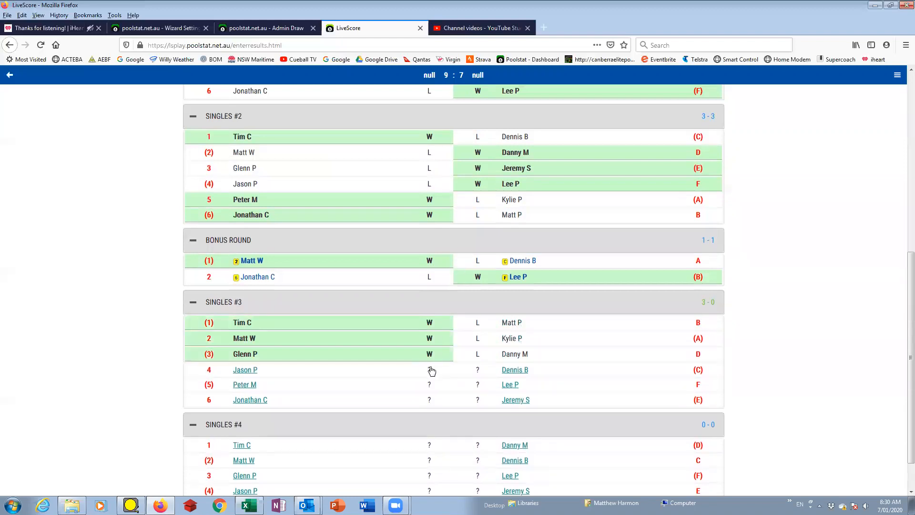
{"action": "left_click", "coordinate": [429, 370]}
{"action": "left_click", "coordinate": [429, 385]}
{"action": "left_click", "coordinate": [477, 400]}
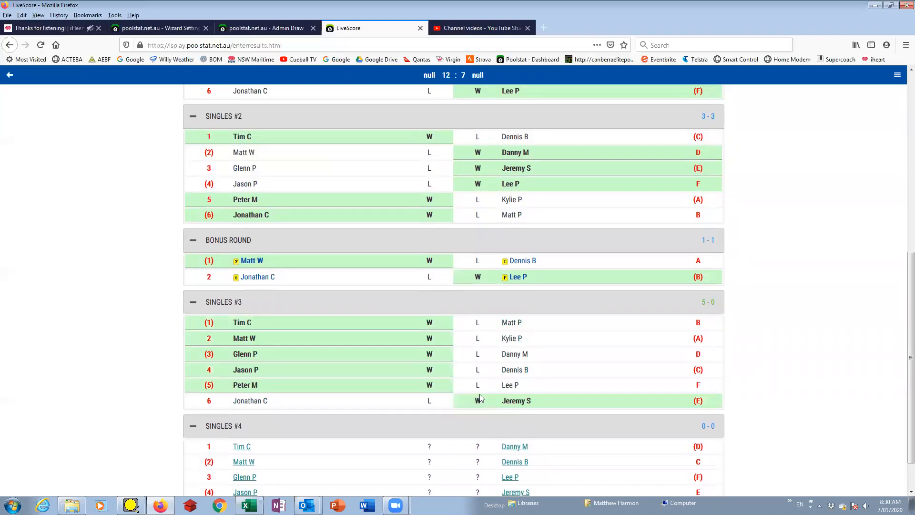
- Record the Singles #4 results with an away win in game 1 and home wins in games 2 to 6
{"action": "scroll", "coordinate": [467, 395], "scroll_direction": "down", "scroll_amount": 2}
{"action": "left_click", "coordinate": [477, 400]}
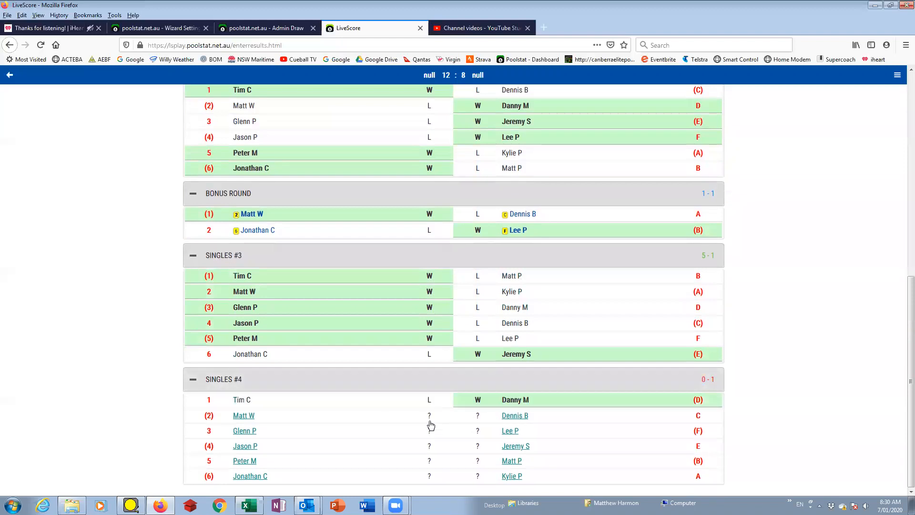
{"action": "left_click", "coordinate": [429, 415]}
{"action": "left_click", "coordinate": [428, 430]}
{"action": "left_click", "coordinate": [429, 446]}
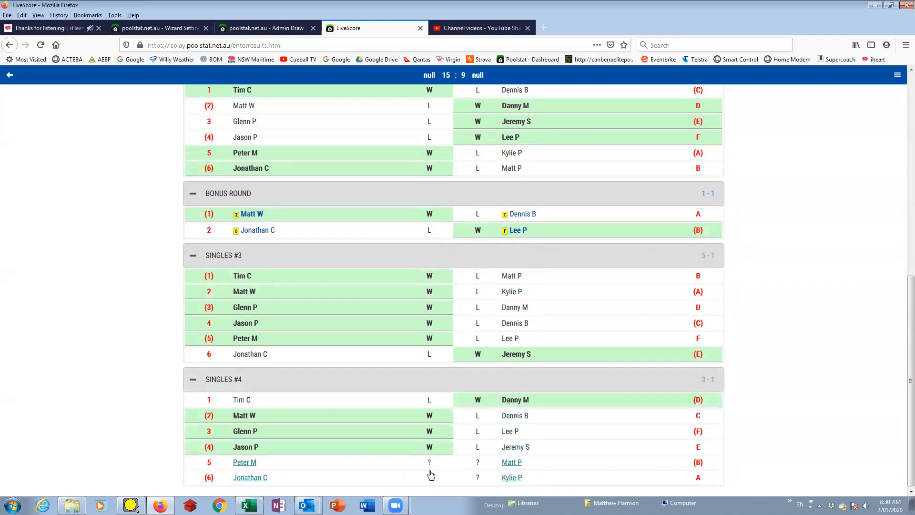
{"action": "left_click", "coordinate": [430, 474]}
{"action": "scroll", "coordinate": [435, 398], "scroll_direction": "down", "scroll_amount": 1}
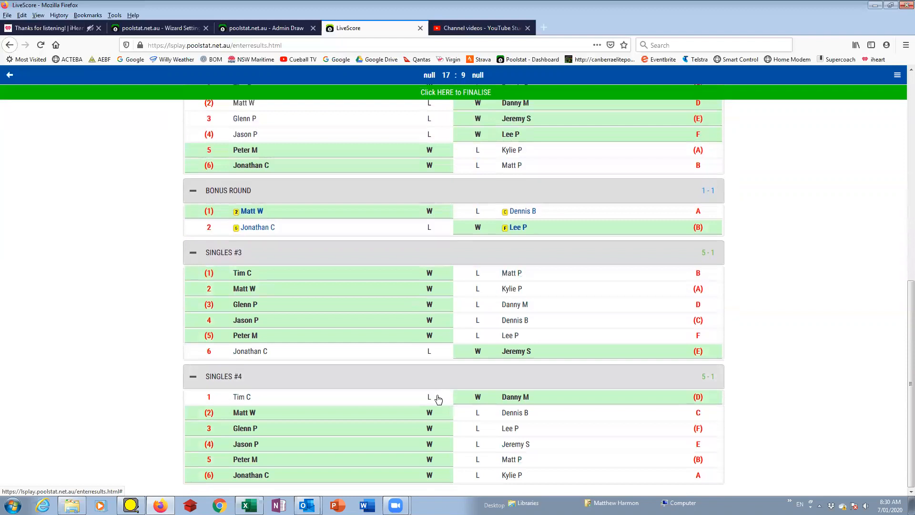
- Compare the Bonus Round counters below the legend with the Bonus Round game results and the bonus players' tallies in the legend
{"action": "scroll", "coordinate": [435, 398], "scroll_direction": "up", "scroll_amount": 3}
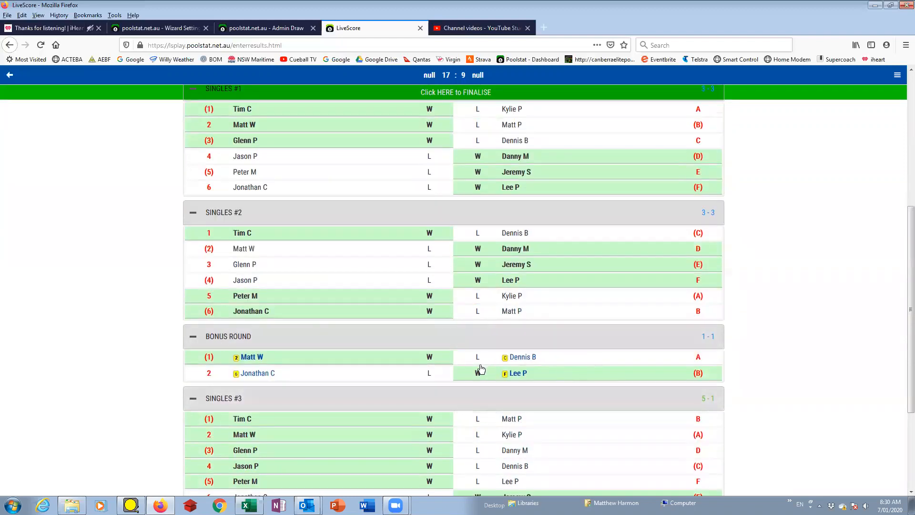
{"action": "scroll", "coordinate": [427, 367], "scroll_direction": "up", "scroll_amount": 4}
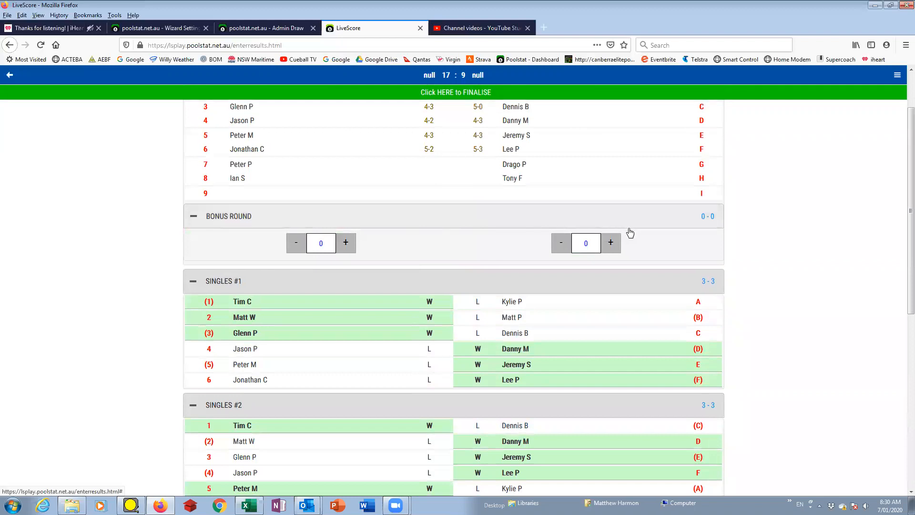
{"action": "scroll", "coordinate": [624, 252], "scroll_direction": "down", "scroll_amount": 3}
{"action": "scroll", "coordinate": [248, 362], "scroll_direction": "down", "scroll_amount": 1}
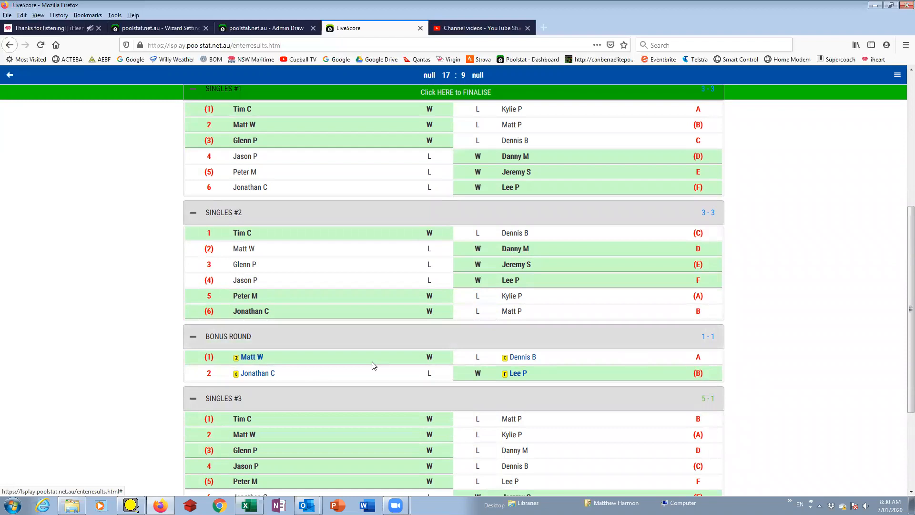
{"action": "scroll", "coordinate": [426, 340], "scroll_direction": "down", "scroll_amount": 3}
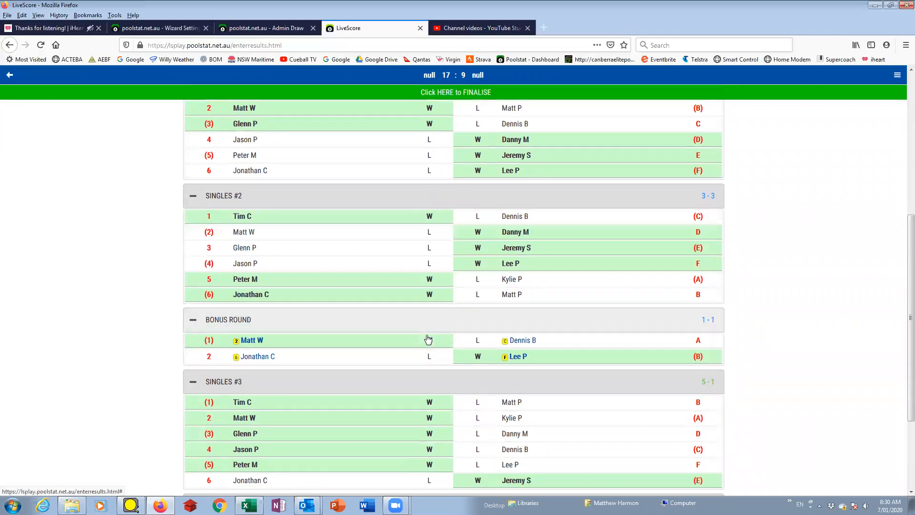
{"action": "scroll", "coordinate": [426, 341], "scroll_direction": "up", "scroll_amount": 5}
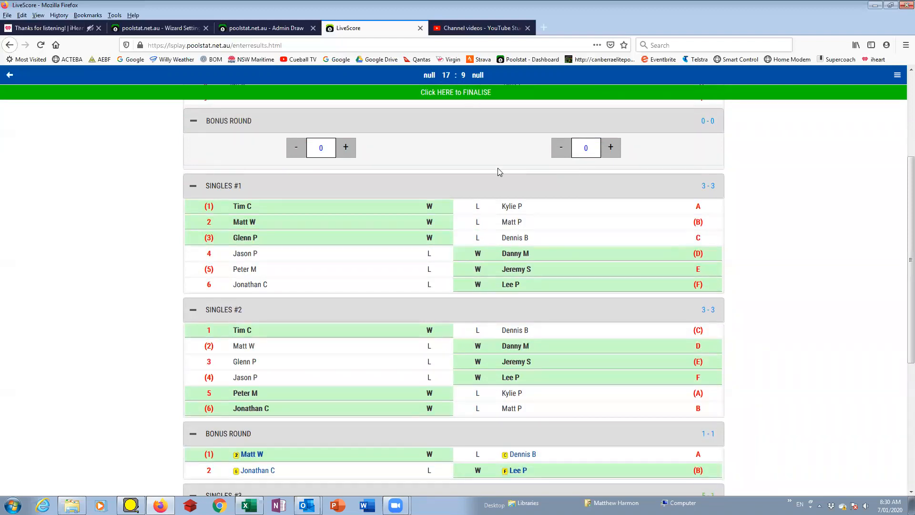
{"action": "scroll", "coordinate": [499, 172], "scroll_direction": "down", "scroll_amount": 4}
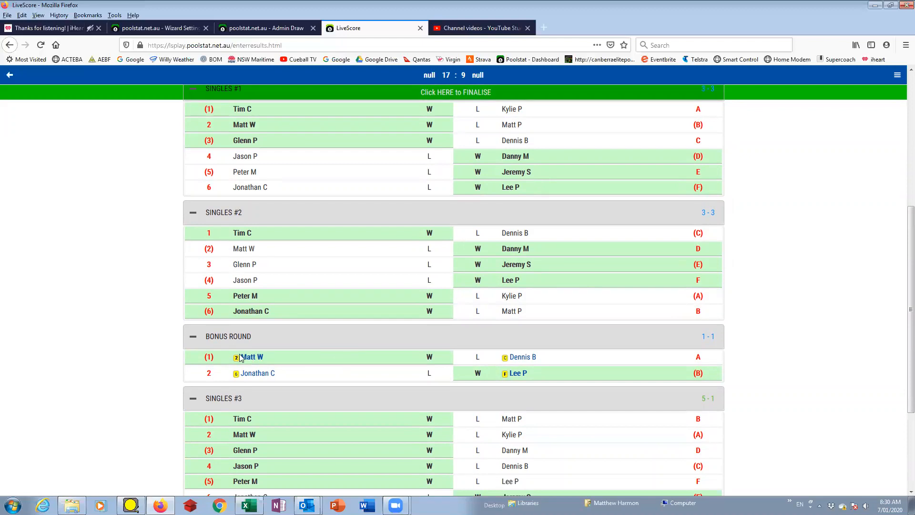
{"action": "scroll", "coordinate": [241, 359], "scroll_direction": "up", "scroll_amount": 6}
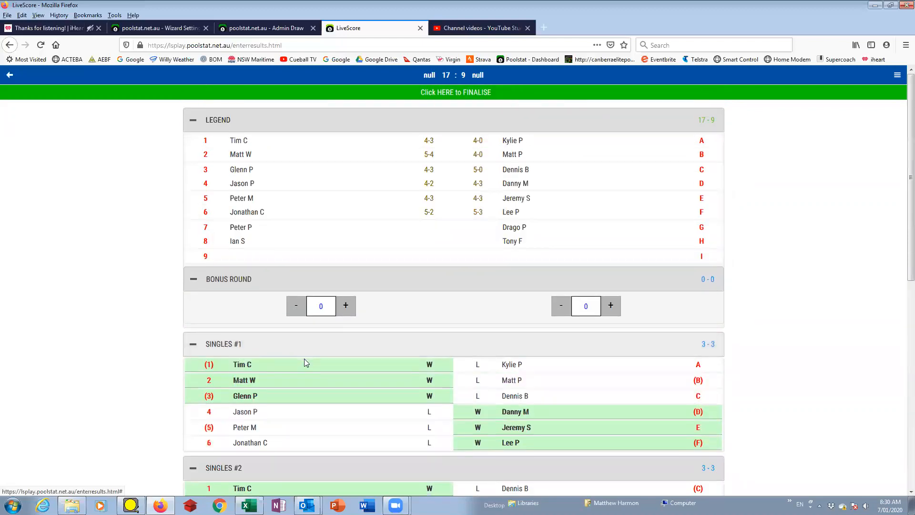
{"action": "scroll", "coordinate": [304, 362], "scroll_direction": "down", "scroll_amount": 3}
{"action": "scroll", "coordinate": [304, 362], "scroll_direction": "down", "scroll_amount": 6}
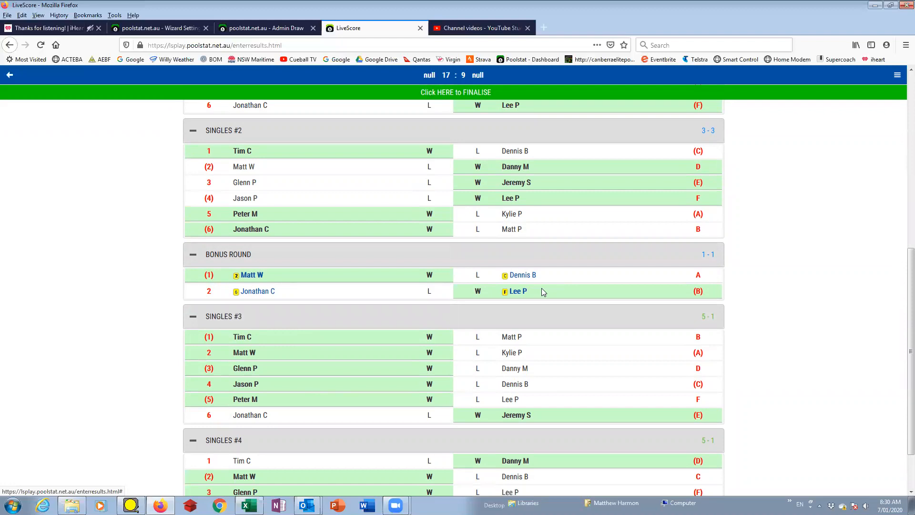
- Set the Bonus Round counters below the legend to 1 for the home team and 1 for the away team
{"action": "scroll", "coordinate": [467, 319], "scroll_direction": "up", "scroll_amount": 4}
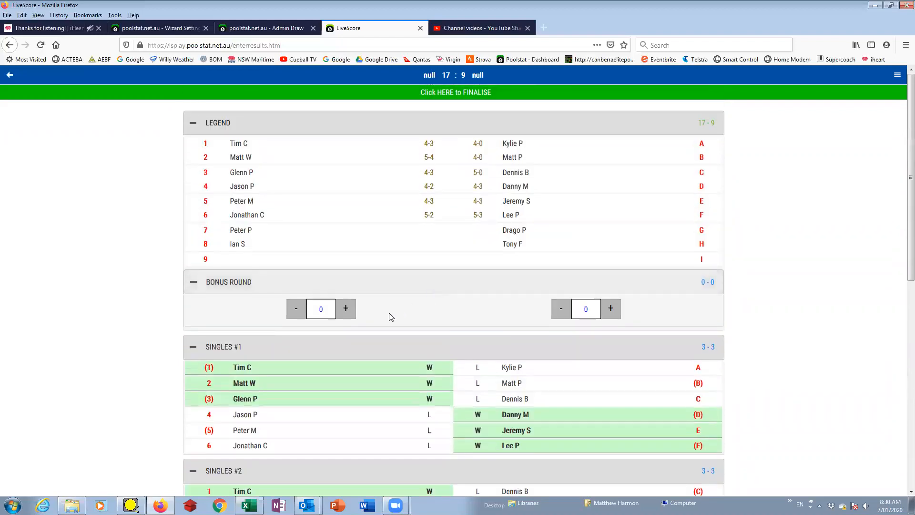
{"action": "left_click", "coordinate": [346, 310]}
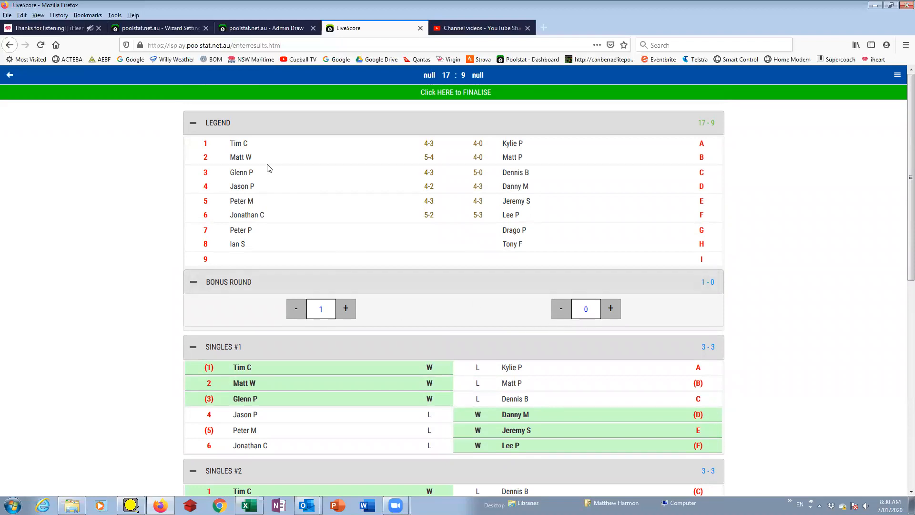
{"action": "left_click", "coordinate": [612, 310]}
- Check the Bonus Round counters against the winners of the two Bonus Round games further down the score sheet
{"action": "scroll", "coordinate": [351, 340], "scroll_direction": "down", "scroll_amount": 6}
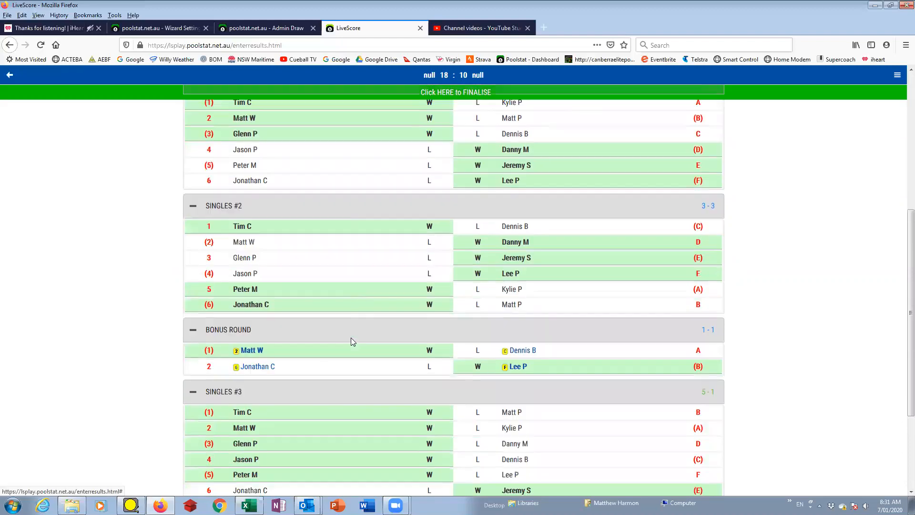
{"action": "scroll", "coordinate": [399, 329], "scroll_direction": "up", "scroll_amount": 4}
{"action": "scroll", "coordinate": [399, 328], "scroll_direction": "up", "scroll_amount": 2}
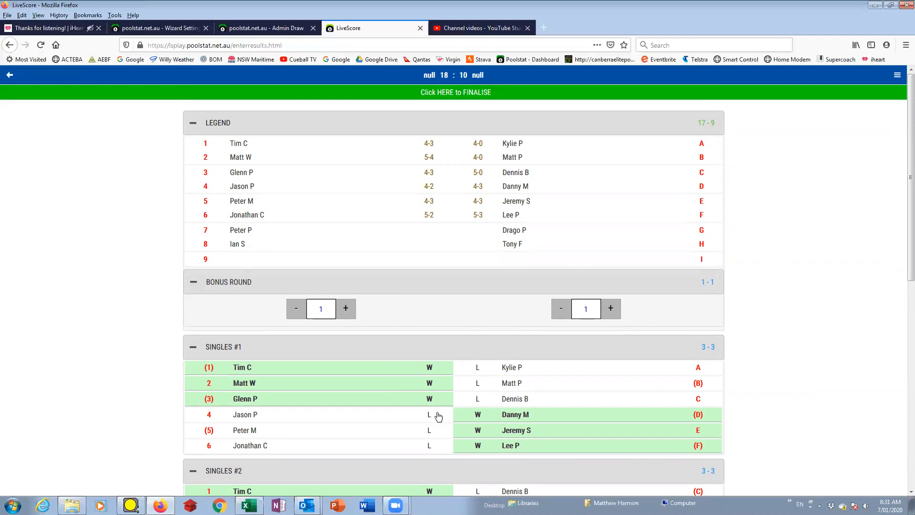
{"action": "scroll", "coordinate": [434, 414], "scroll_direction": "down", "scroll_amount": 2}
{"action": "scroll", "coordinate": [314, 332], "scroll_direction": "down", "scroll_amount": 6}
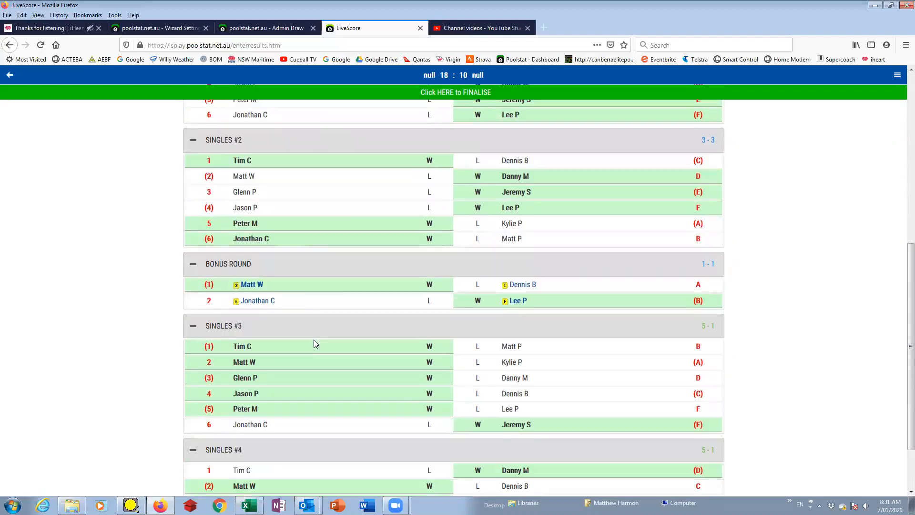
{"action": "scroll", "coordinate": [329, 307], "scroll_direction": "up", "scroll_amount": 7}
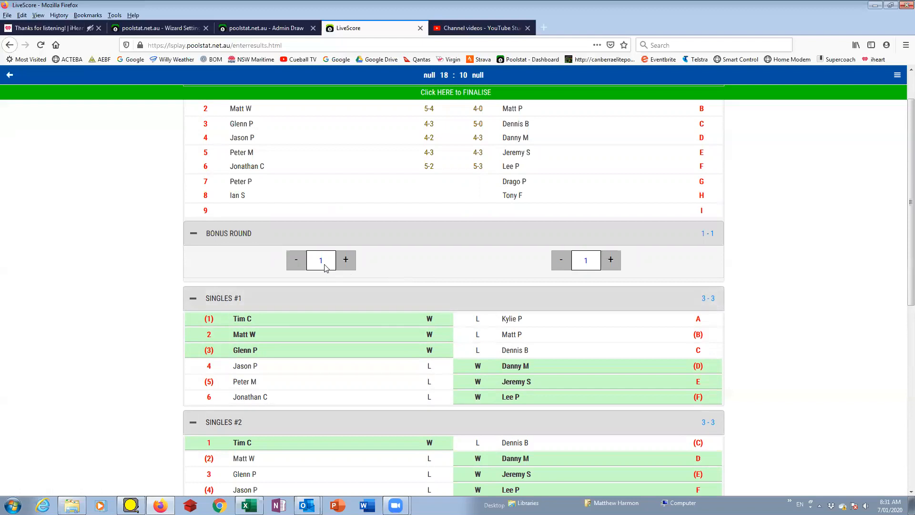
{"action": "scroll", "coordinate": [368, 310], "scroll_direction": "down", "scroll_amount": 4}
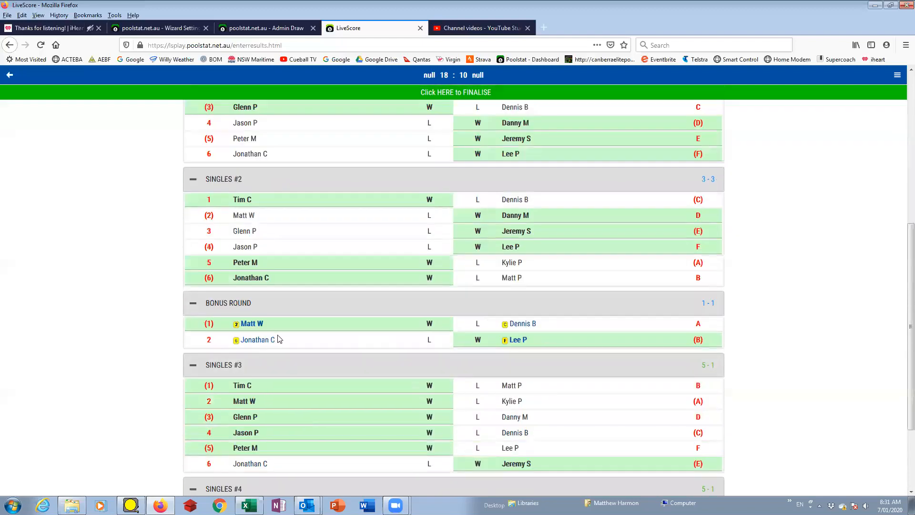
{"action": "scroll", "coordinate": [276, 341], "scroll_direction": "up", "scroll_amount": 5}
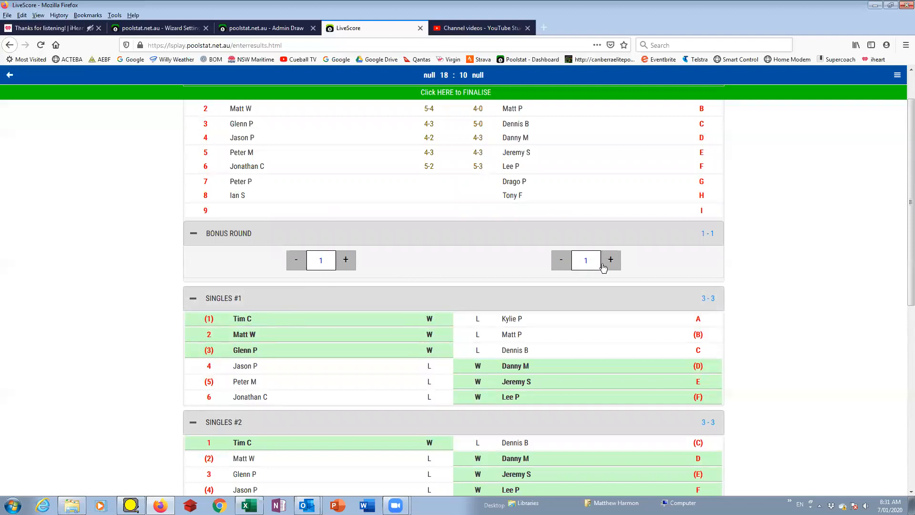
- Finalise the completed score sheet and accept the match result, leaving the players player and captain's comment empty
{"action": "scroll", "coordinate": [603, 267], "scroll_direction": "up", "scroll_amount": 2}
{"action": "left_click", "coordinate": [452, 92]}
{"action": "left_click", "coordinate": [518, 306]}
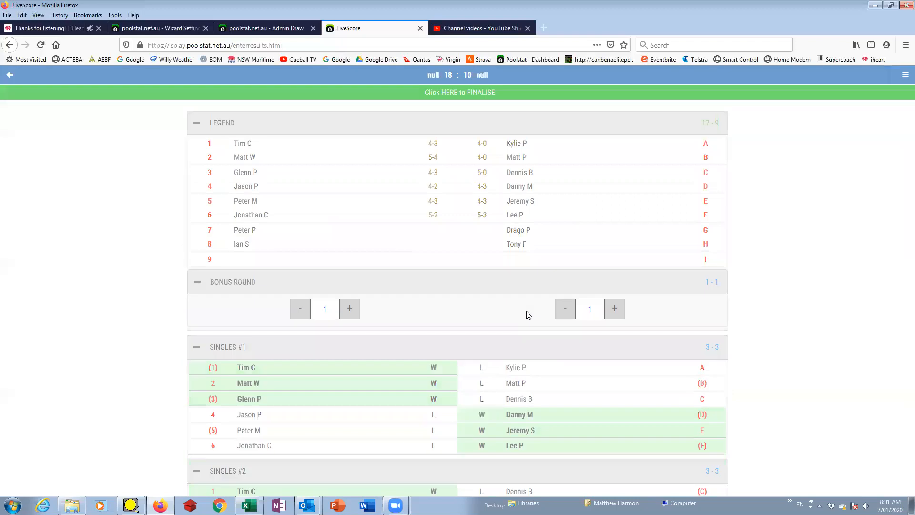
{"action": "scroll", "coordinate": [497, 318], "scroll_direction": "down", "scroll_amount": 7}
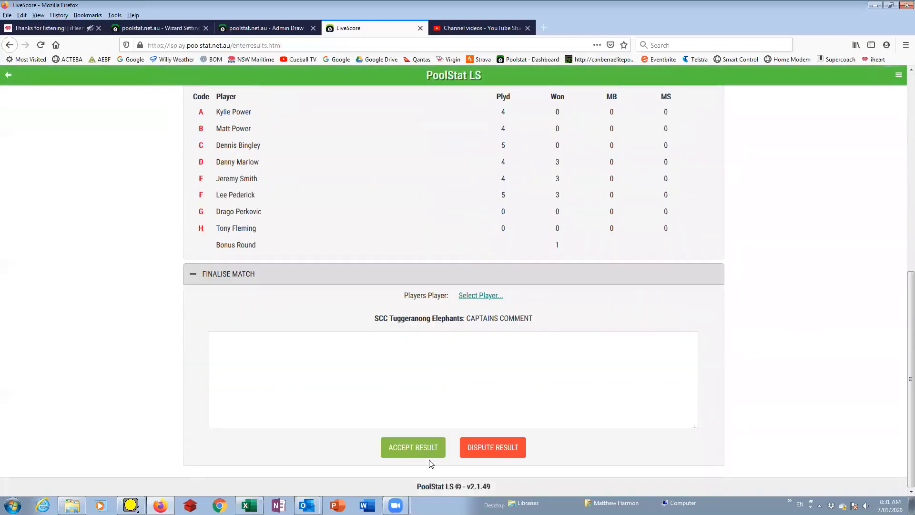
{"action": "left_click", "coordinate": [423, 449]}
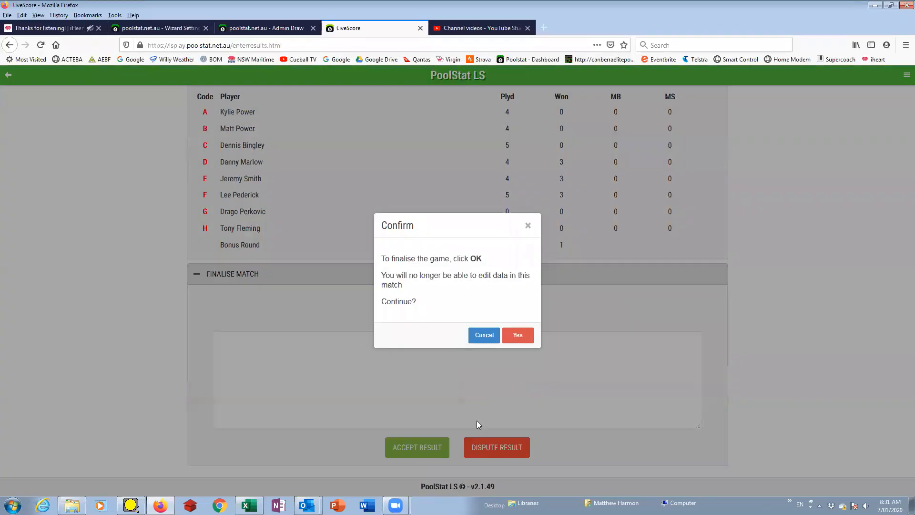
{"action": "left_click", "coordinate": [515, 339]}
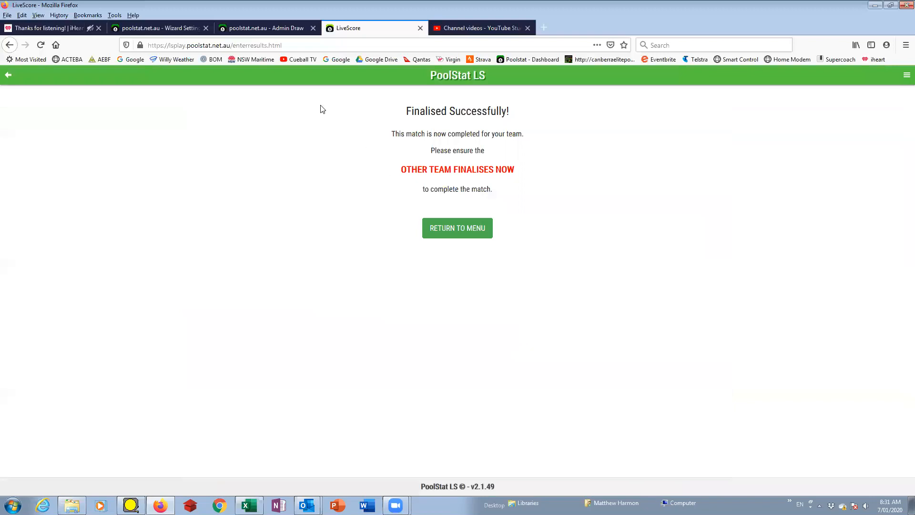
- Open the match sheet for SCC Tuggeranong Elephants versus Vertikal Tonkas from the 2020 Summer Comp (Div 1) draw in PoolStat Play
{"action": "left_click", "coordinate": [291, 28]}
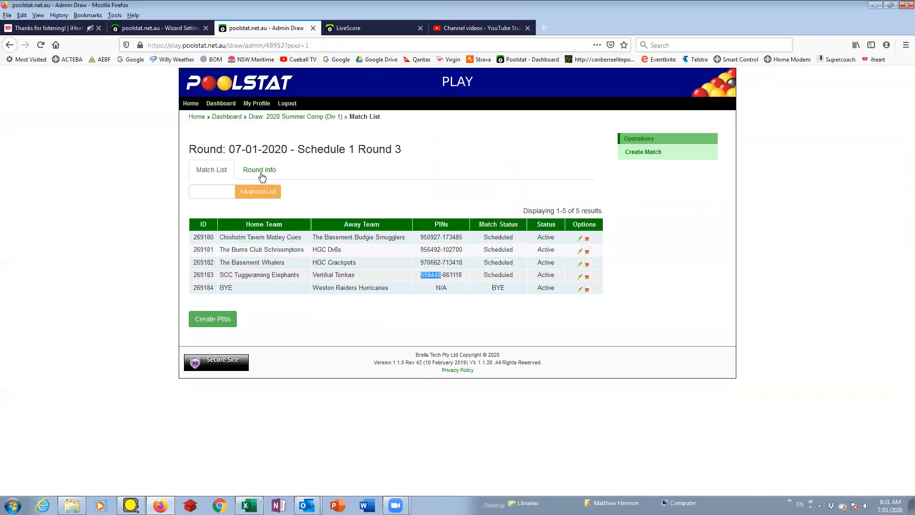
{"action": "left_click", "coordinate": [261, 119]}
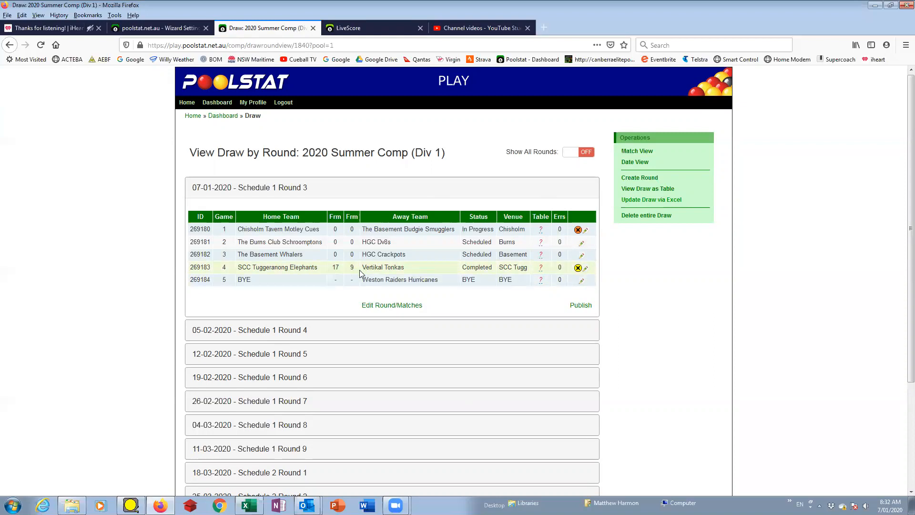
{"action": "left_click", "coordinate": [586, 271]}
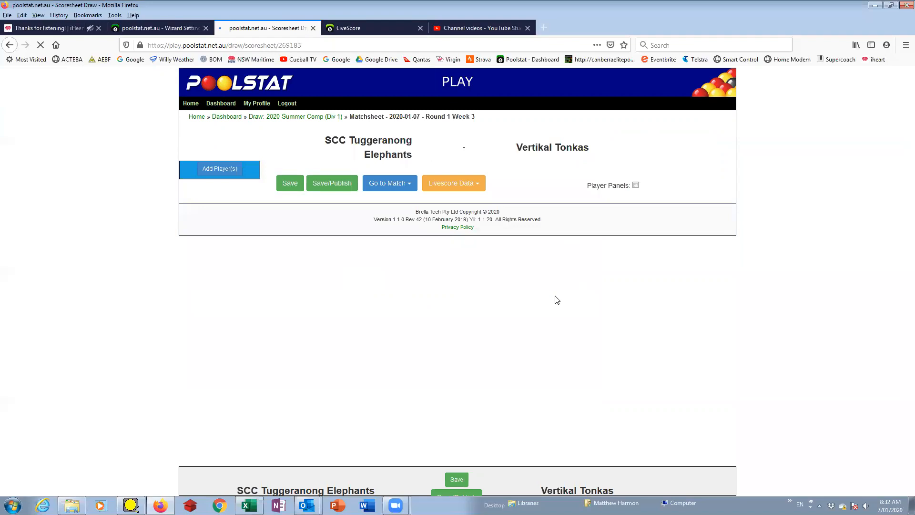
- Review the match sheet's frame count adjustments, comments, legend tallies, singles rounds and Bonus Round against the results entered in LiveScore
{"action": "scroll", "coordinate": [487, 303], "scroll_direction": "down", "scroll_amount": 5}
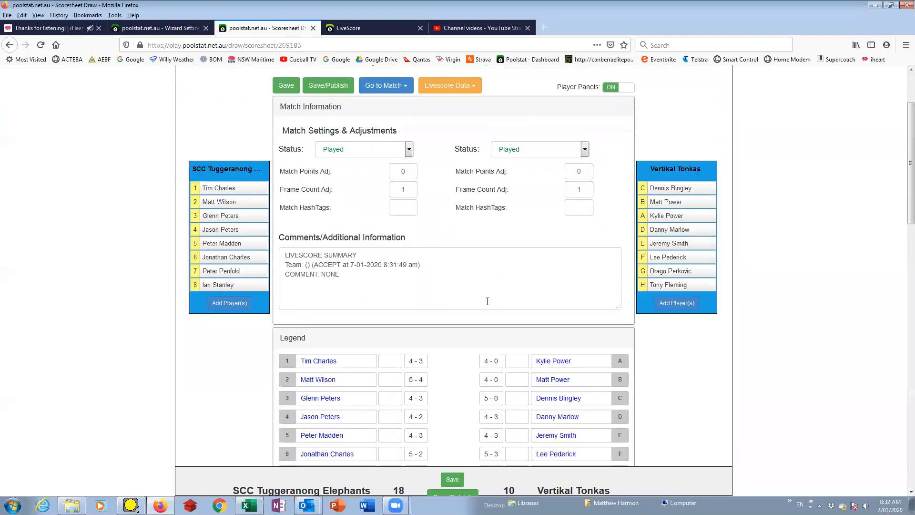
{"action": "scroll", "coordinate": [478, 300], "scroll_direction": "down", "scroll_amount": 3}
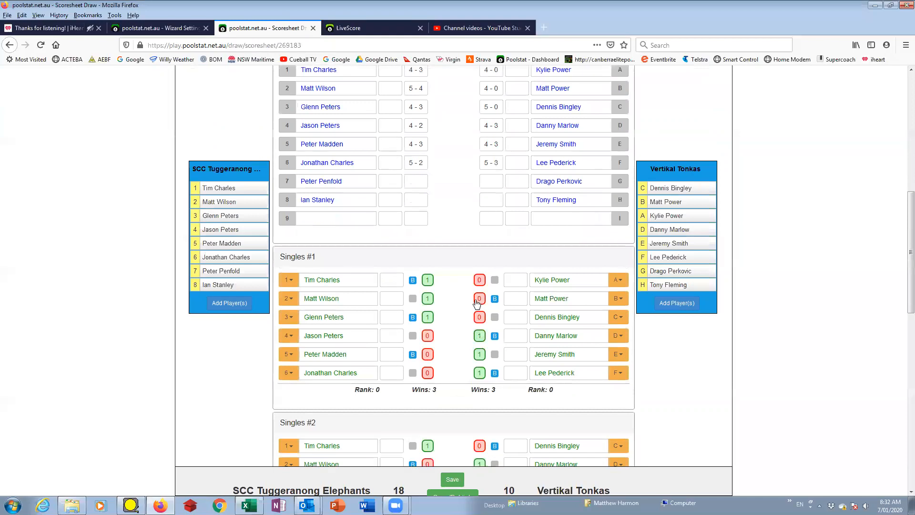
{"action": "scroll", "coordinate": [474, 302], "scroll_direction": "up", "scroll_amount": 3}
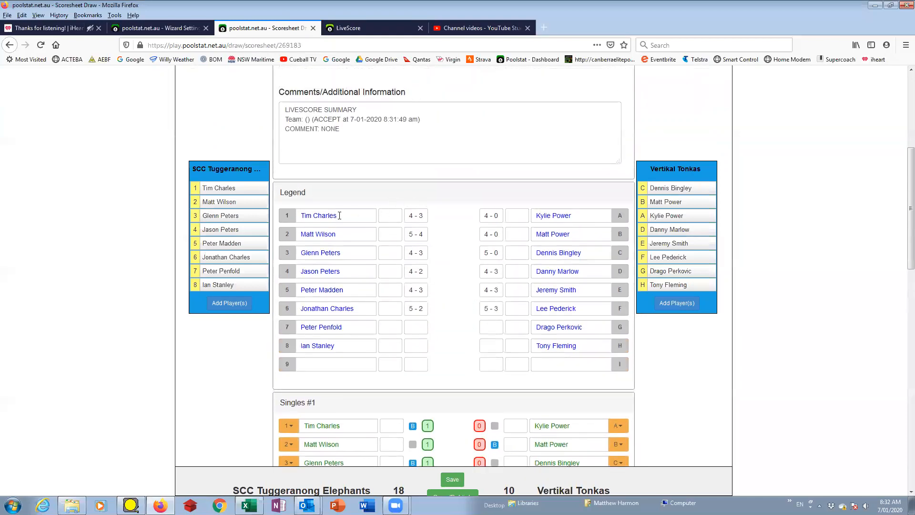
{"action": "scroll", "coordinate": [457, 276], "scroll_direction": "down", "scroll_amount": 3}
{"action": "scroll", "coordinate": [467, 299], "scroll_direction": "down", "scroll_amount": 3}
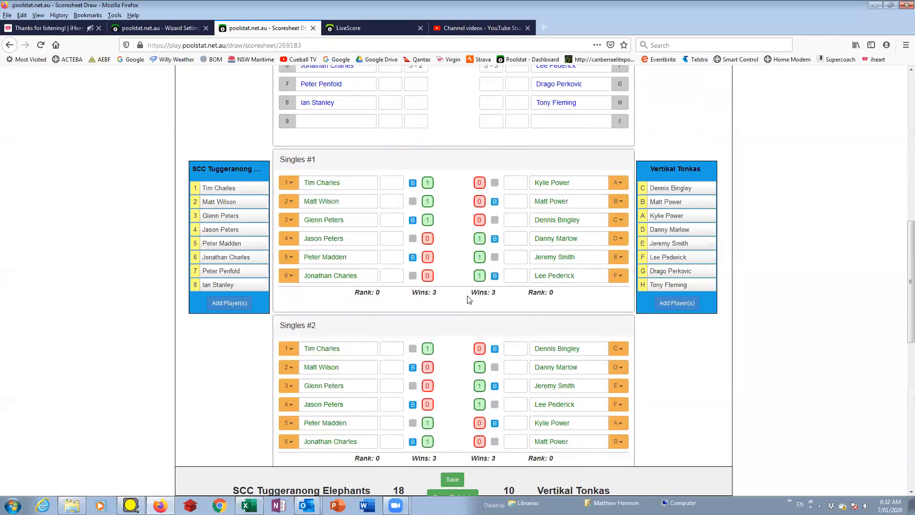
{"action": "scroll", "coordinate": [468, 300], "scroll_direction": "down", "scroll_amount": 3}
{"action": "scroll", "coordinate": [469, 300], "scroll_direction": "down", "scroll_amount": 8}
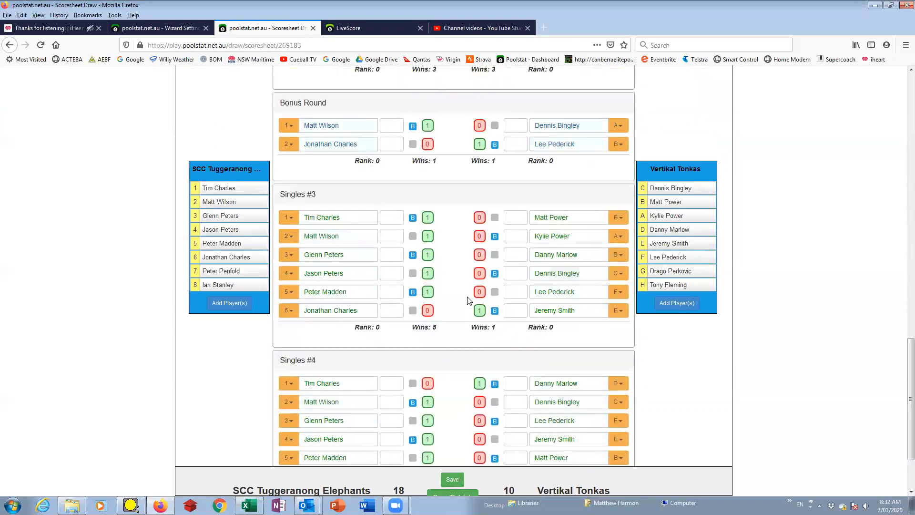
{"action": "scroll", "coordinate": [465, 307], "scroll_direction": "up", "scroll_amount": 7}
{"action": "scroll", "coordinate": [464, 311], "scroll_direction": "up", "scroll_amount": 8}
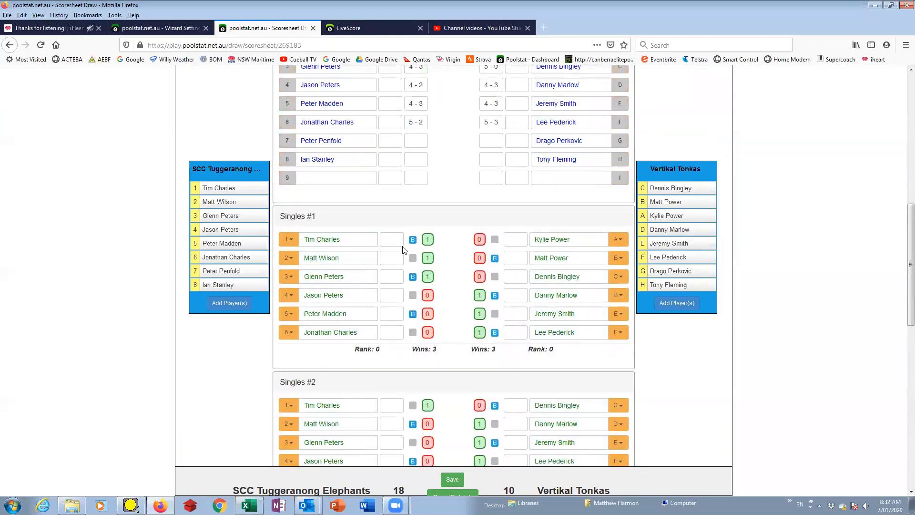
{"action": "scroll", "coordinate": [484, 335], "scroll_direction": "up", "scroll_amount": 3}
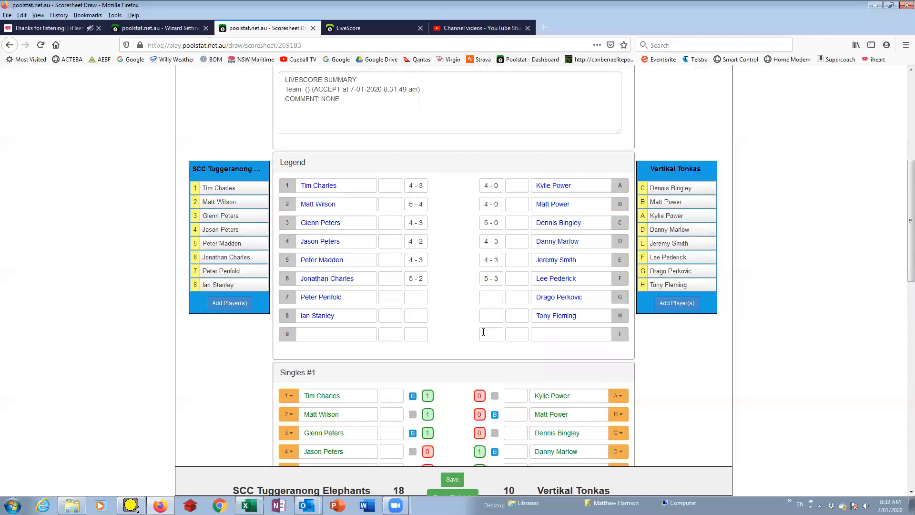
{"action": "scroll", "coordinate": [429, 252], "scroll_direction": "up", "scroll_amount": 1}
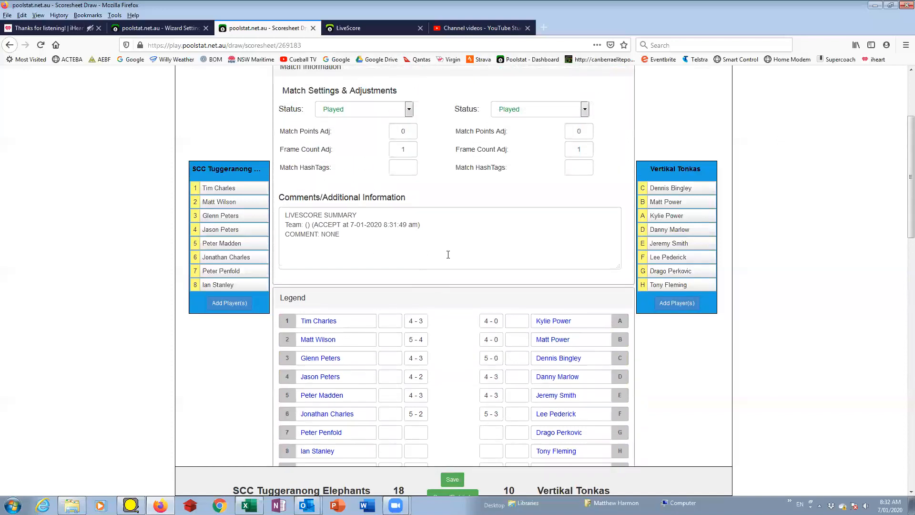
{"action": "scroll", "coordinate": [449, 253], "scroll_direction": "down", "scroll_amount": 12}
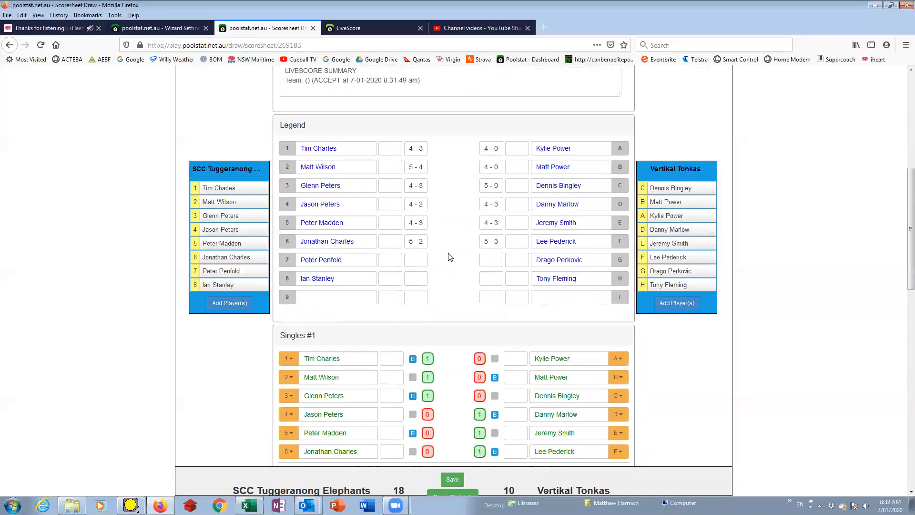
{"action": "scroll", "coordinate": [449, 260], "scroll_direction": "down", "scroll_amount": 3}
{"action": "scroll", "coordinate": [449, 259], "scroll_direction": "up", "scroll_amount": 15}
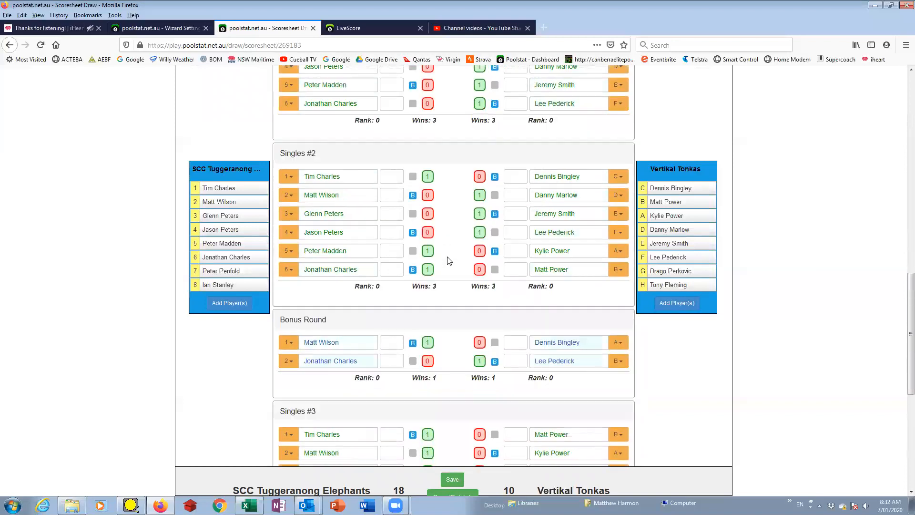
{"action": "scroll", "coordinate": [449, 260], "scroll_direction": "up", "scroll_amount": 5}
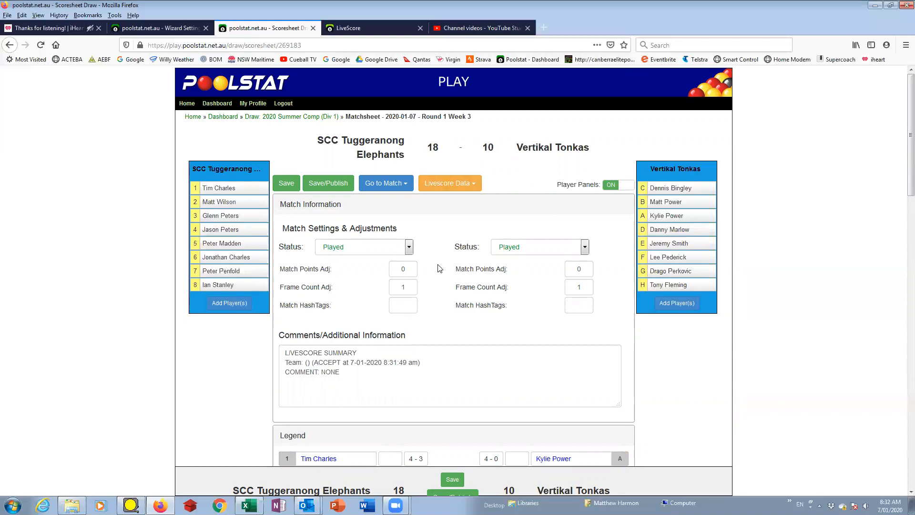
- Enter the hashtag #bp for all four players in the two Bonus Round games, home and away
{"action": "scroll", "coordinate": [439, 268], "scroll_direction": "down", "scroll_amount": 15}
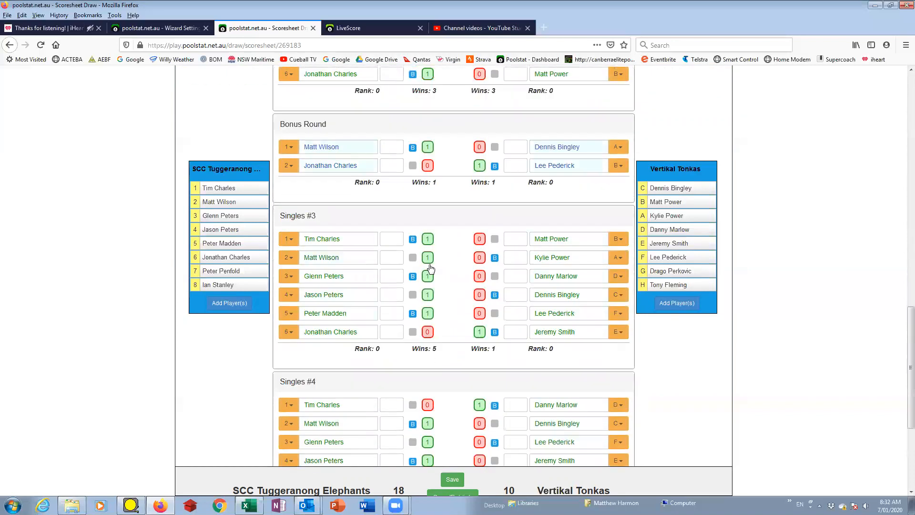
{"action": "scroll", "coordinate": [430, 268], "scroll_direction": "down", "scroll_amount": 1}
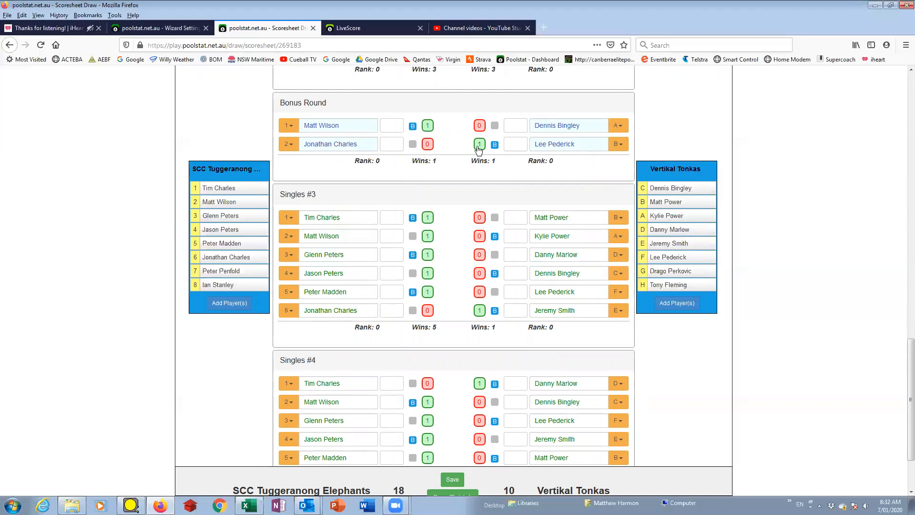
{"action": "scroll", "coordinate": [449, 221], "scroll_direction": "up", "scroll_amount": 3}
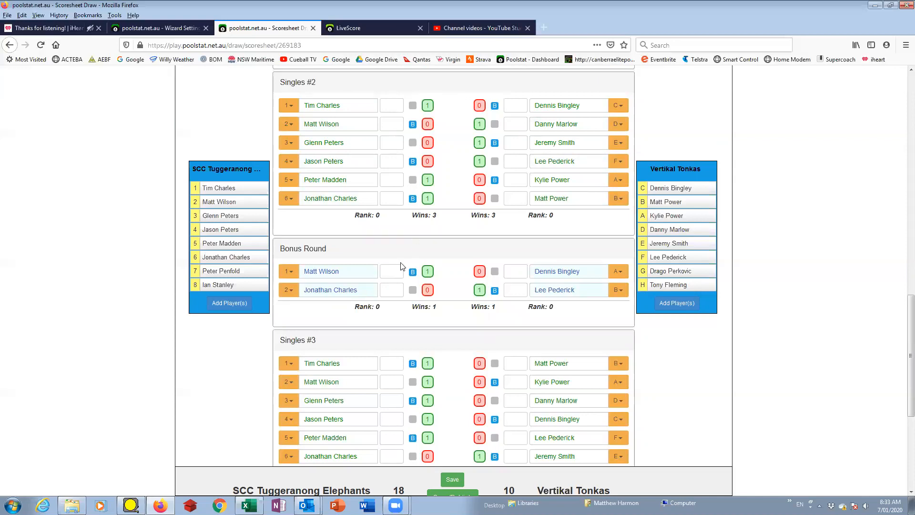
{"action": "scroll", "coordinate": [389, 289], "scroll_direction": "down", "scroll_amount": 3}
{"action": "scroll", "coordinate": [387, 272], "scroll_direction": "up", "scroll_amount": 5}
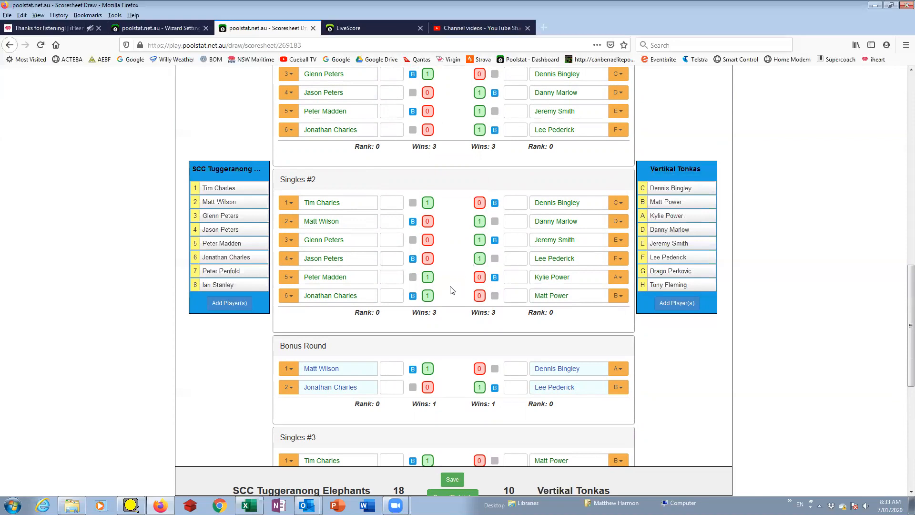
{"action": "scroll", "coordinate": [452, 290], "scroll_direction": "down", "scroll_amount": 2}
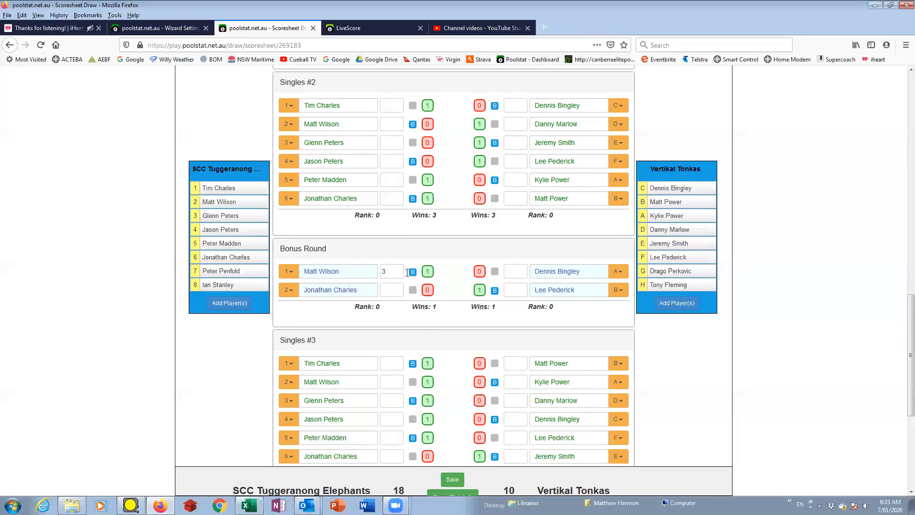
{"action": "key", "text": "BackSpace"}
{"action": "key", "text": "BackSpace"}
{"action": "left_click", "coordinate": [516, 273]}
{"action": "scroll", "coordinate": [390, 277], "scroll_direction": "down", "scroll_amount": 2}
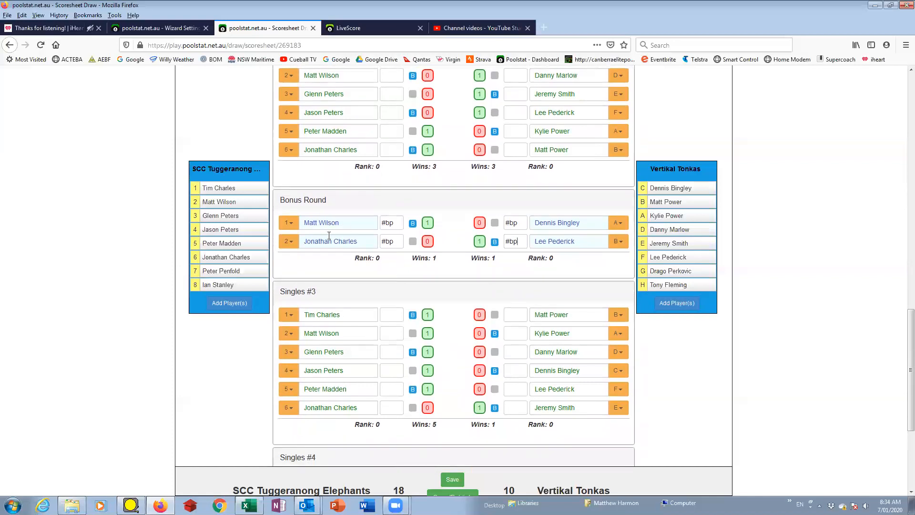
- Check the match sheet with its Bonus Round hashtags and team totals, and save and publish it
{"action": "scroll", "coordinate": [379, 278], "scroll_direction": "down", "scroll_amount": 4}
{"action": "scroll", "coordinate": [420, 270], "scroll_direction": "up", "scroll_amount": 5}
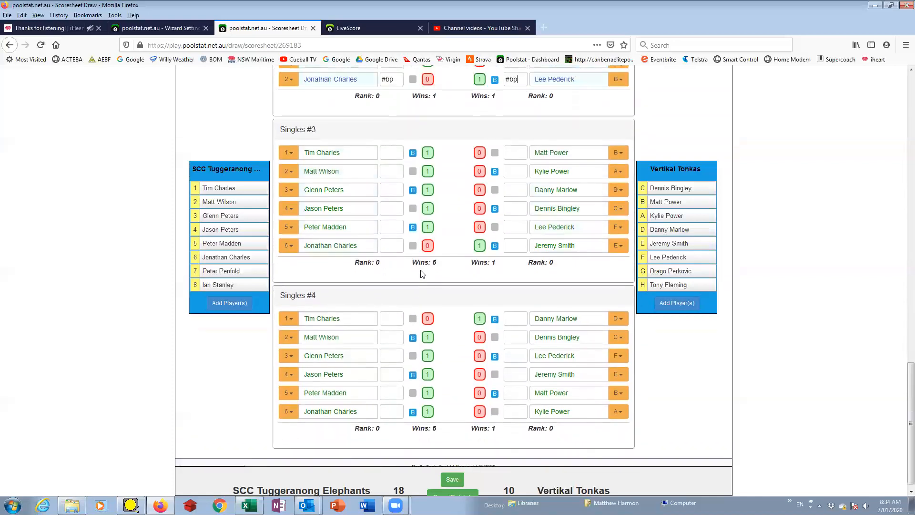
{"action": "scroll", "coordinate": [420, 274], "scroll_direction": "up", "scroll_amount": 15}
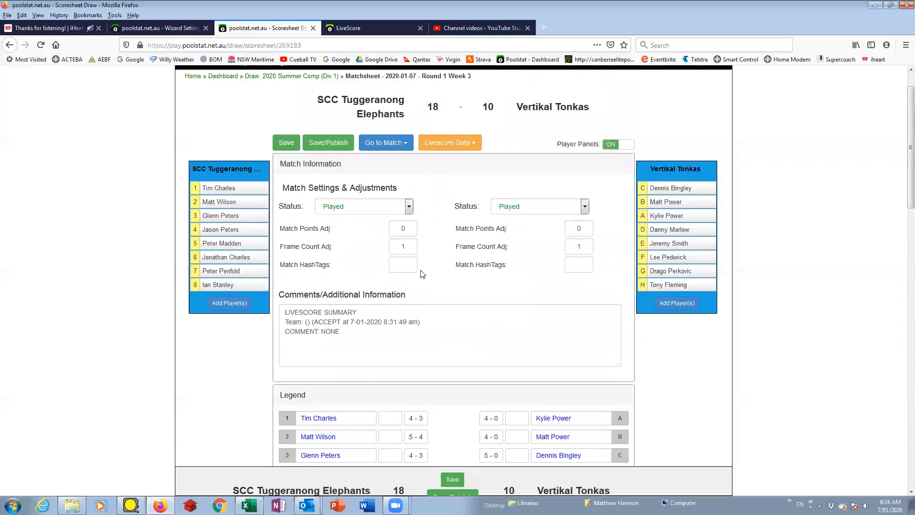
{"action": "scroll", "coordinate": [420, 274], "scroll_direction": "up", "scroll_amount": 1}
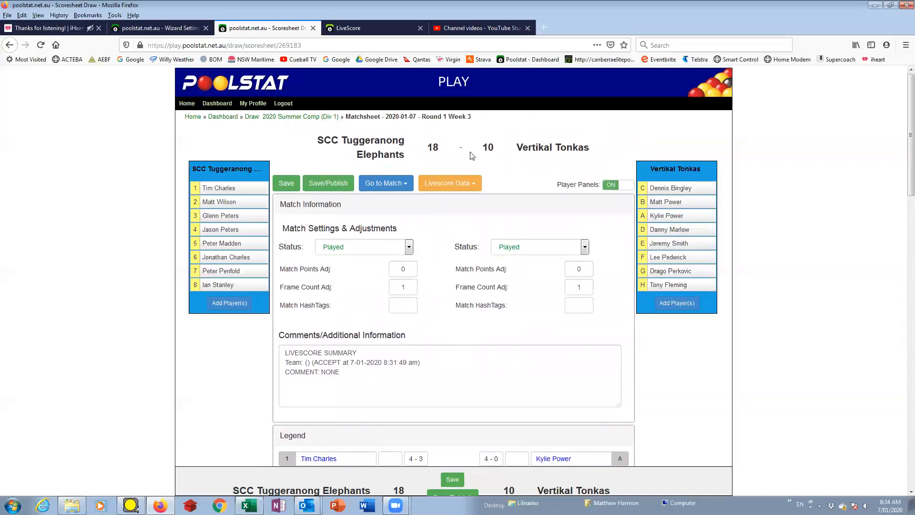
{"action": "scroll", "coordinate": [446, 286], "scroll_direction": "down", "scroll_amount": 15}
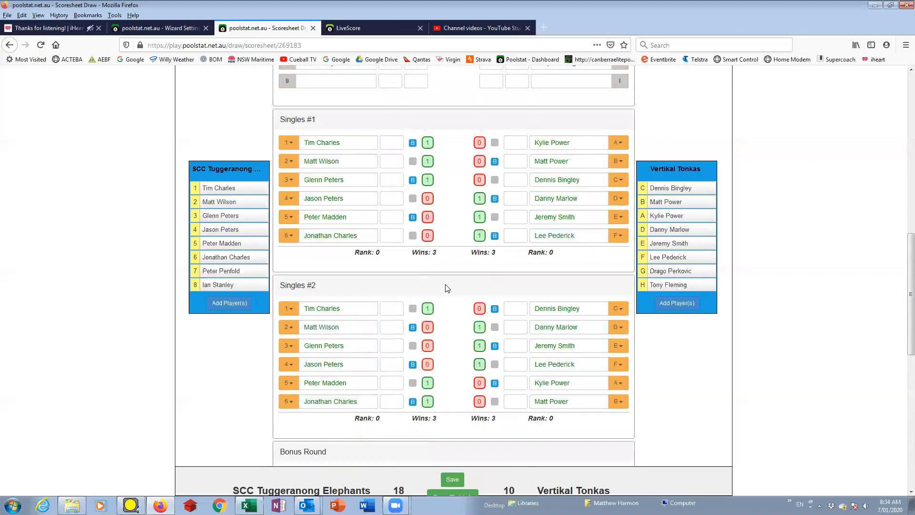
{"action": "scroll", "coordinate": [447, 289], "scroll_direction": "down", "scroll_amount": 2}
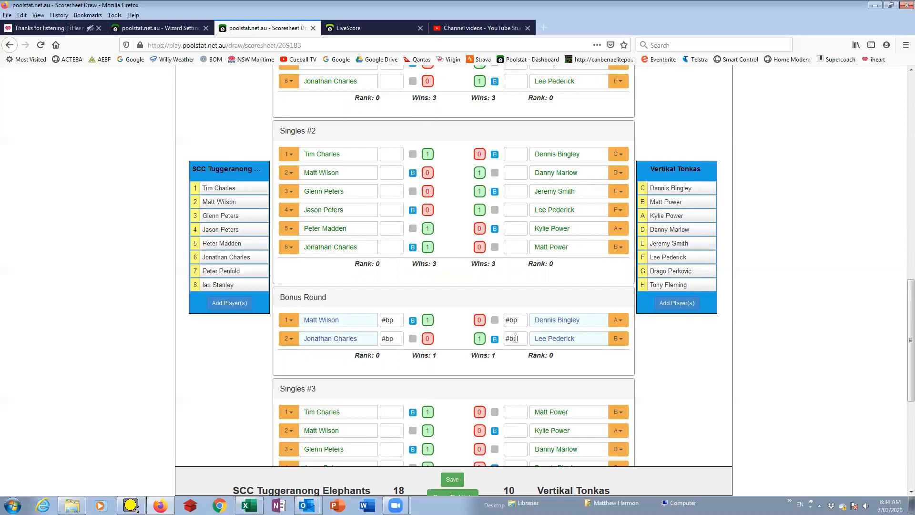
{"action": "scroll", "coordinate": [466, 362], "scroll_direction": "down", "scroll_amount": 6}
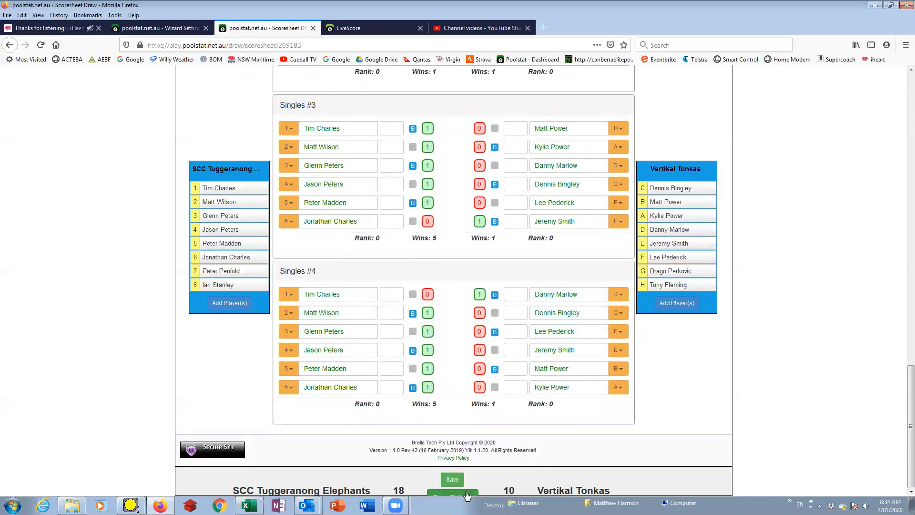
{"action": "left_click", "coordinate": [465, 491]}
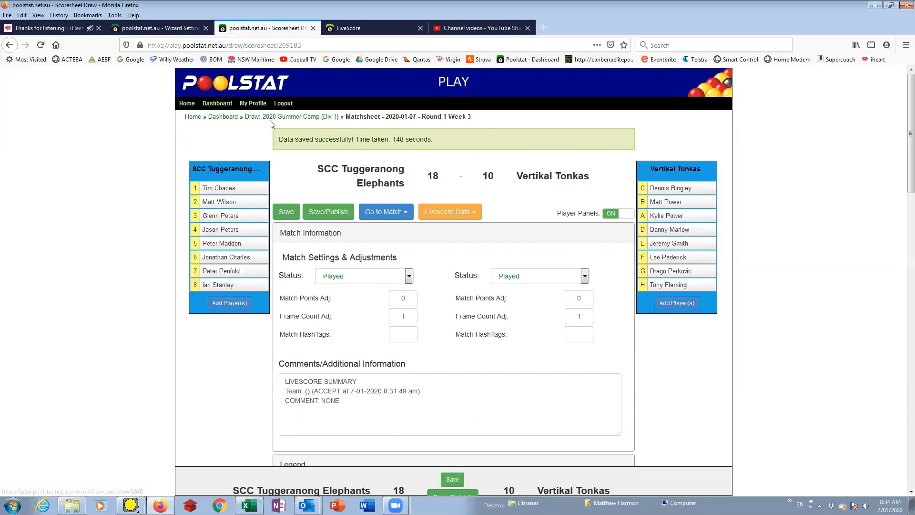
- Publish the 07-01-2020 Schedule 1 Round 3 results from the 2020 Summer Comp (Div 1) draw, without sending a newsfeed message
{"action": "left_click", "coordinate": [288, 117]}
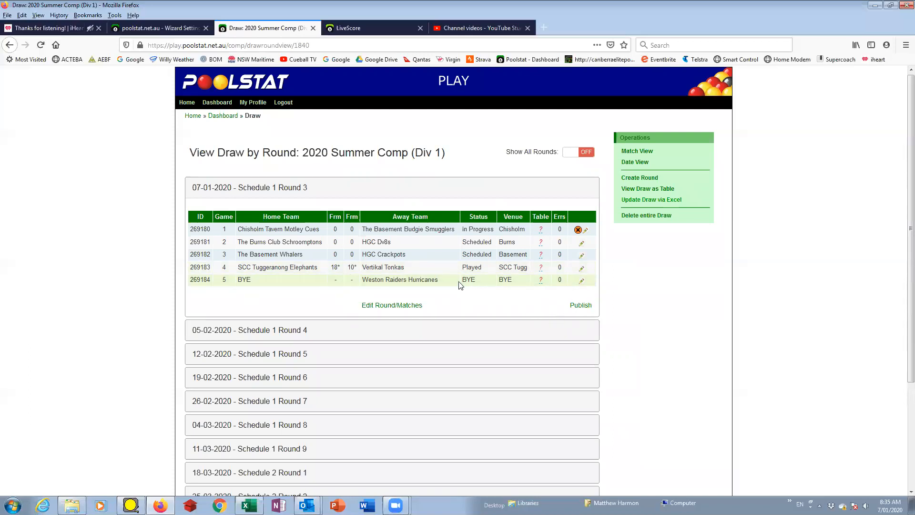
{"action": "left_click", "coordinate": [579, 304]}
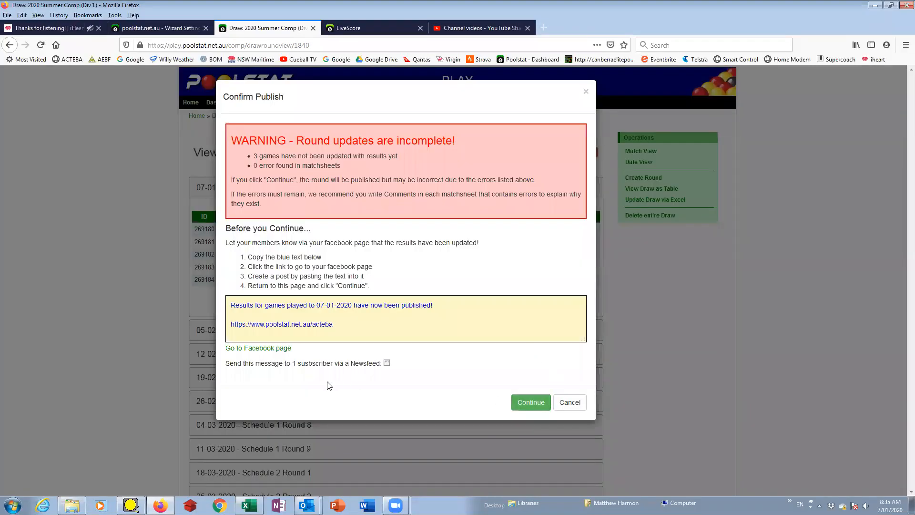
{"action": "left_click", "coordinate": [531, 403]}
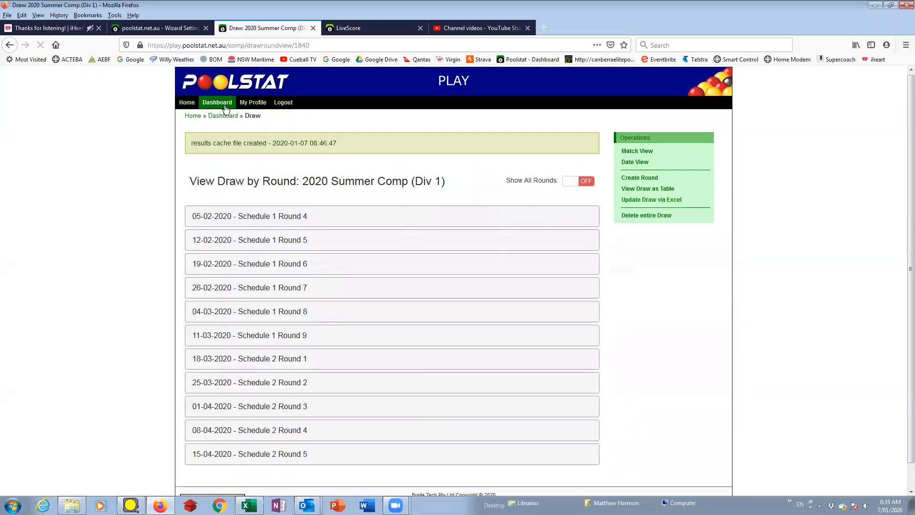
- View the published team table and stats table of the ACT Eight Ball Association's 2020 Summer Comp (Div 1)
{"action": "left_click", "coordinate": [186, 105]}
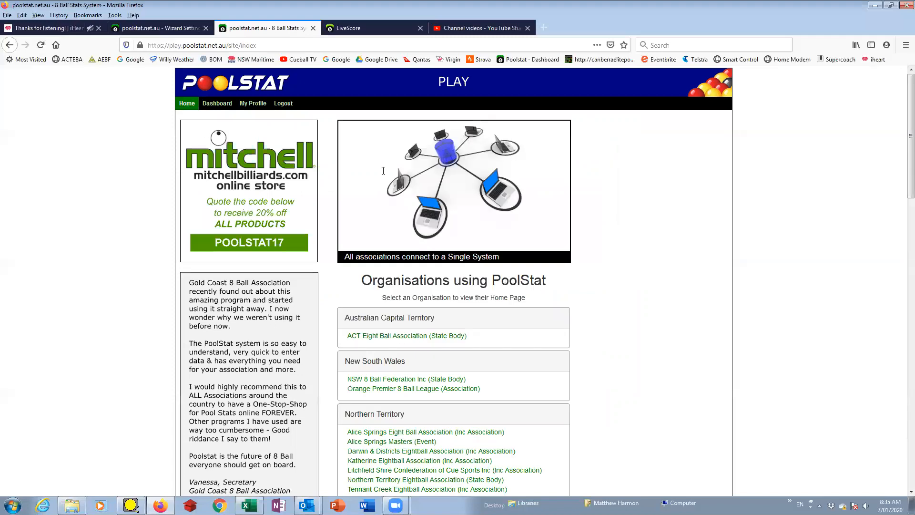
{"action": "left_click", "coordinate": [431, 339]}
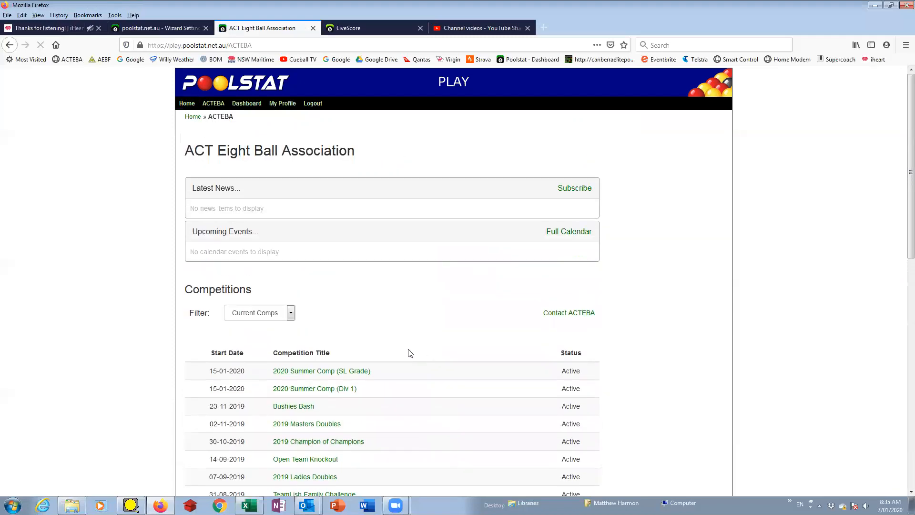
{"action": "scroll", "coordinate": [407, 352], "scroll_direction": "down", "scroll_amount": 2}
{"action": "scroll", "coordinate": [410, 257], "scroll_direction": "down", "scroll_amount": 2}
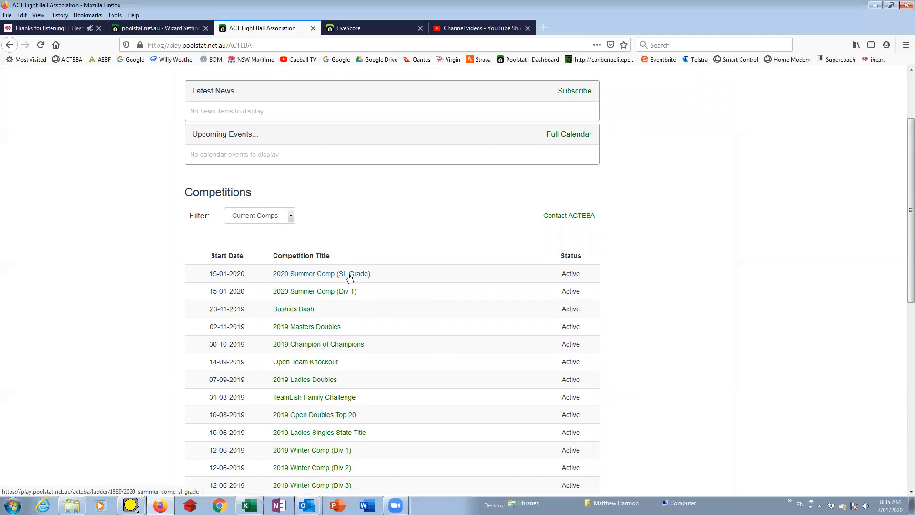
{"action": "left_click", "coordinate": [337, 293]}
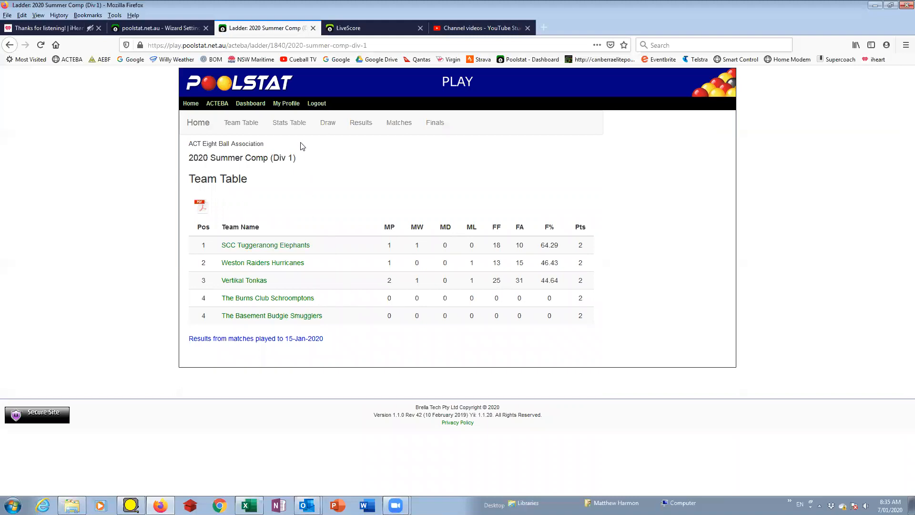
{"action": "left_click", "coordinate": [298, 127]}
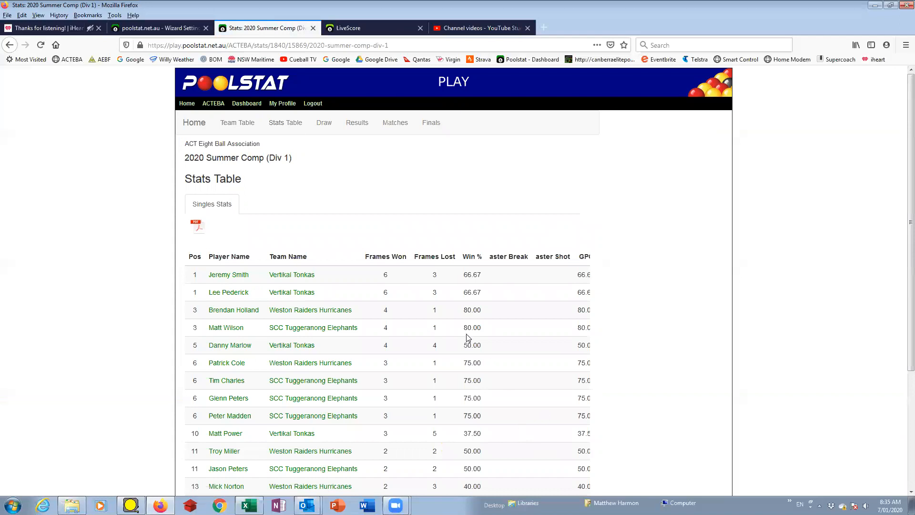
- Examine the BP column for all players in the Singles Stats table of the 2020 Summer Comp (Div 1)
{"action": "scroll", "coordinate": [717, 351], "scroll_direction": "down", "scroll_amount": 1}
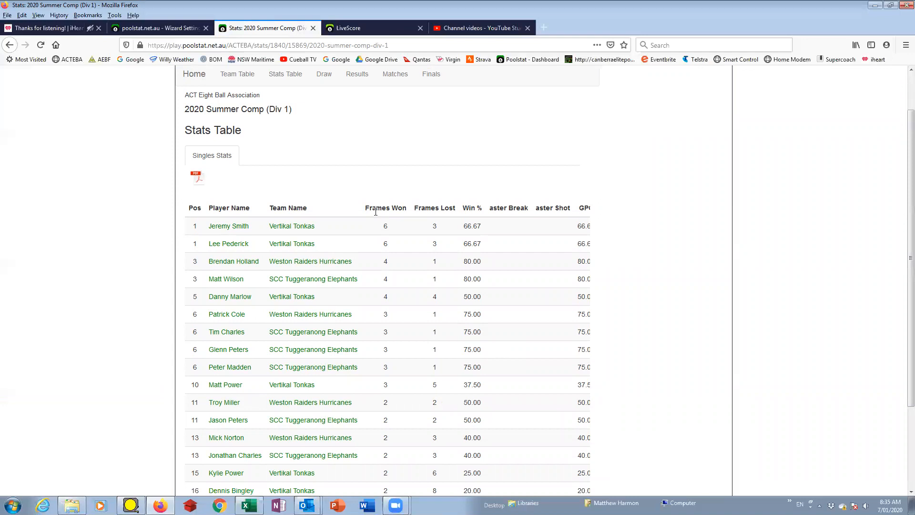
{"action": "left_click_drag", "start_coordinate": [457, 388], "coordinate": [632, 342]}
{"action": "left_click", "coordinate": [642, 337]}
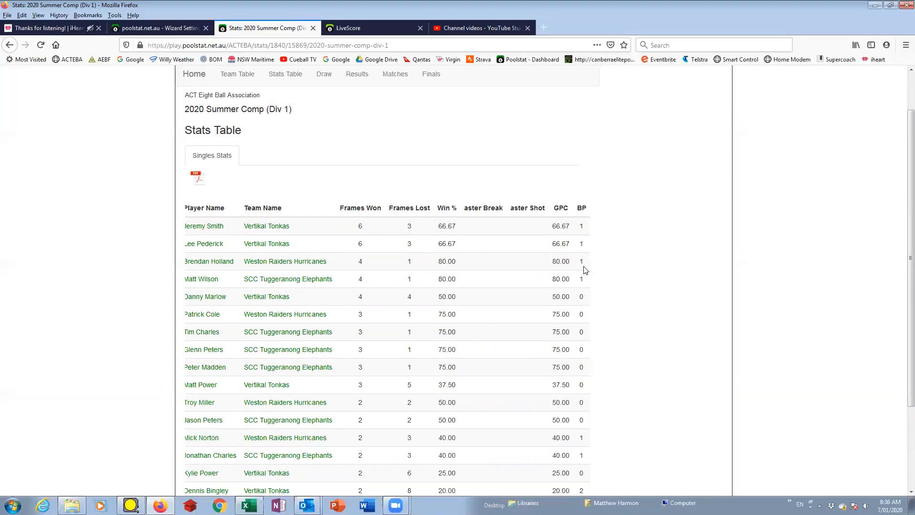
{"action": "scroll", "coordinate": [584, 304], "scroll_direction": "down", "scroll_amount": 2}
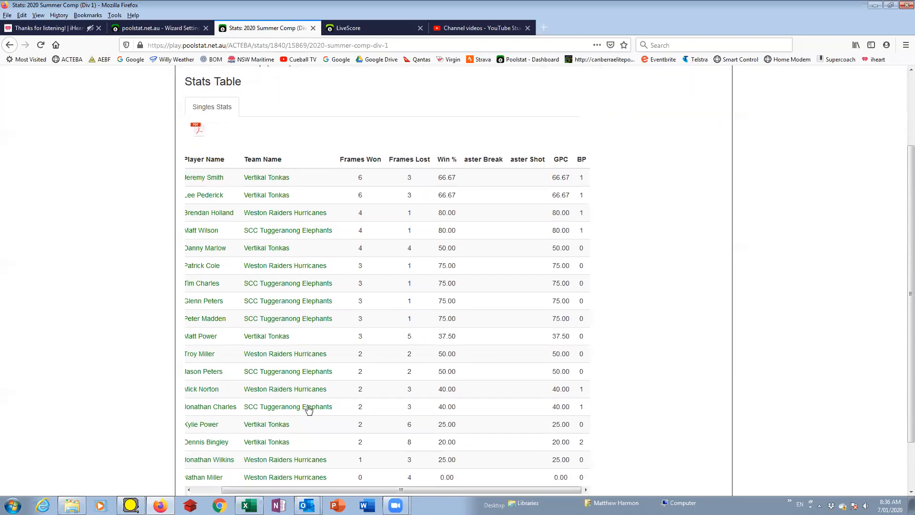
{"action": "scroll", "coordinate": [267, 405], "scroll_direction": "down", "scroll_amount": 3}
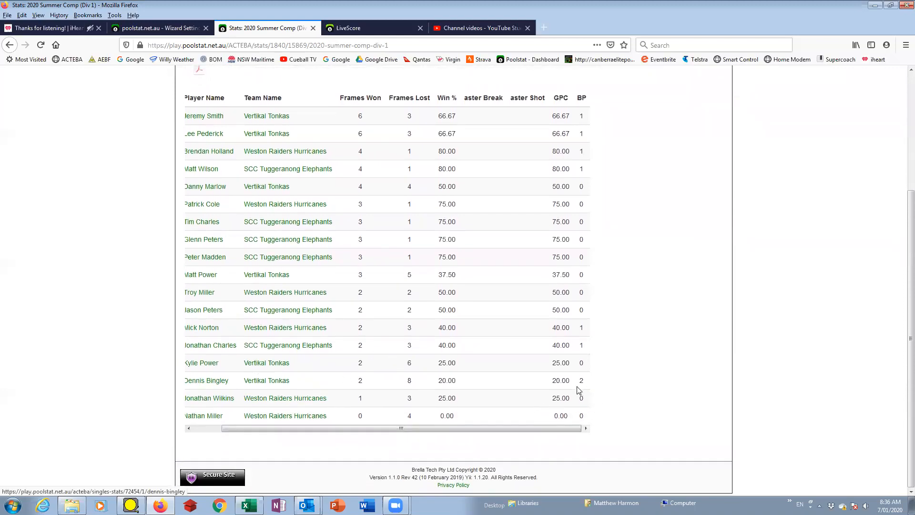
{"action": "scroll", "coordinate": [578, 389], "scroll_direction": "up", "scroll_amount": 5}
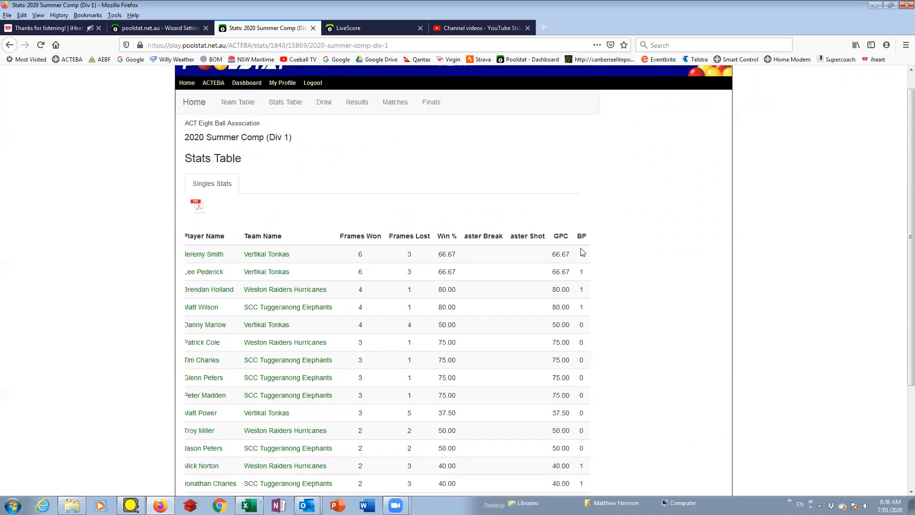
{"action": "scroll", "coordinate": [582, 238], "scroll_direction": "down", "scroll_amount": 2}
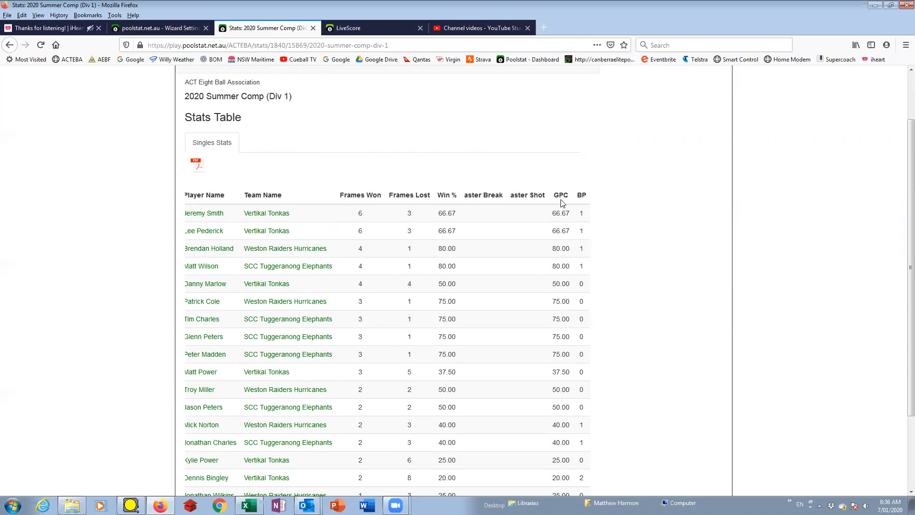
- Compare the player positions with the GPC and BP columns in the stats table, and return to the competition's team table
{"action": "left_click_drag", "start_coordinate": [452, 396], "coordinate": [167, 395]}
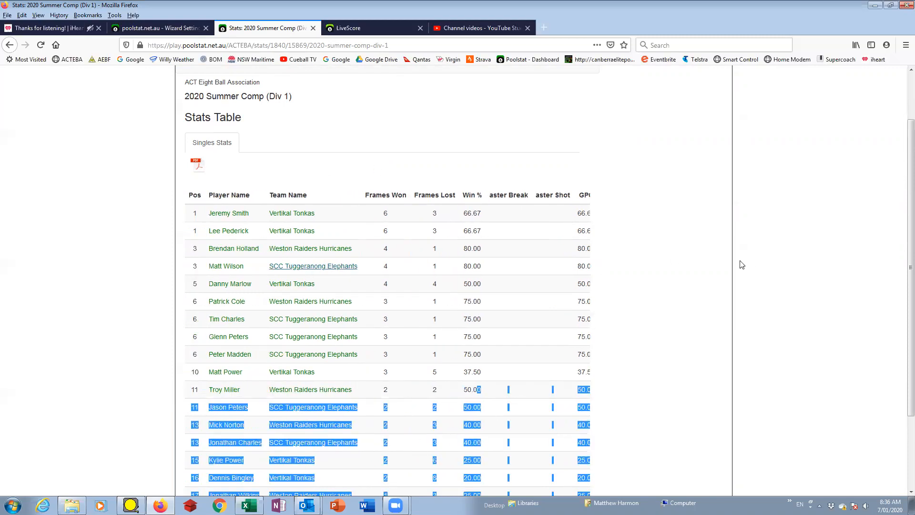
{"action": "left_click_drag", "start_coordinate": [536, 285], "coordinate": [649, 284]}
{"action": "left_click", "coordinate": [672, 312]}
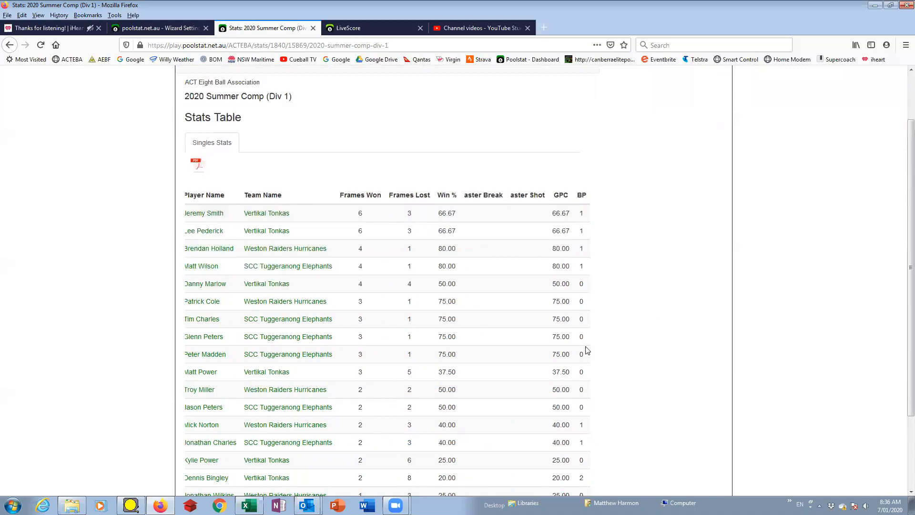
{"action": "scroll", "coordinate": [587, 350], "scroll_direction": "up", "scroll_amount": 2}
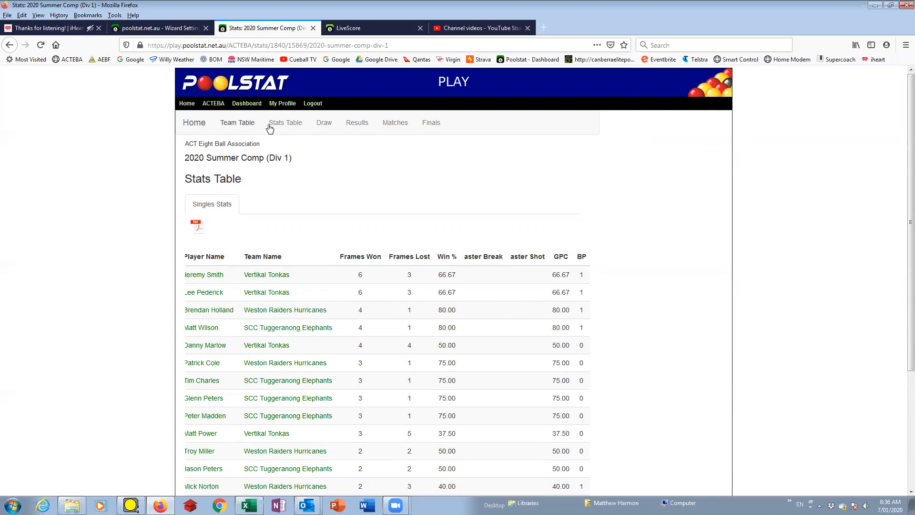
{"action": "left_click", "coordinate": [240, 125]}
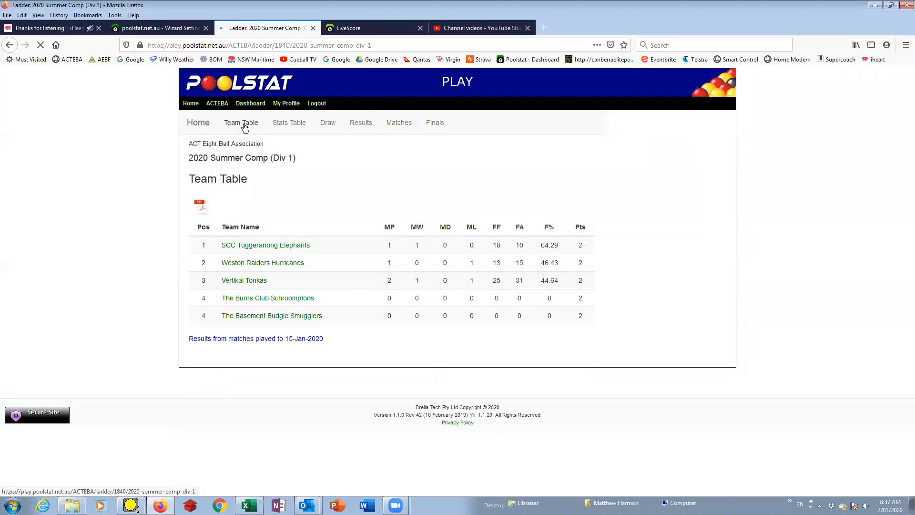